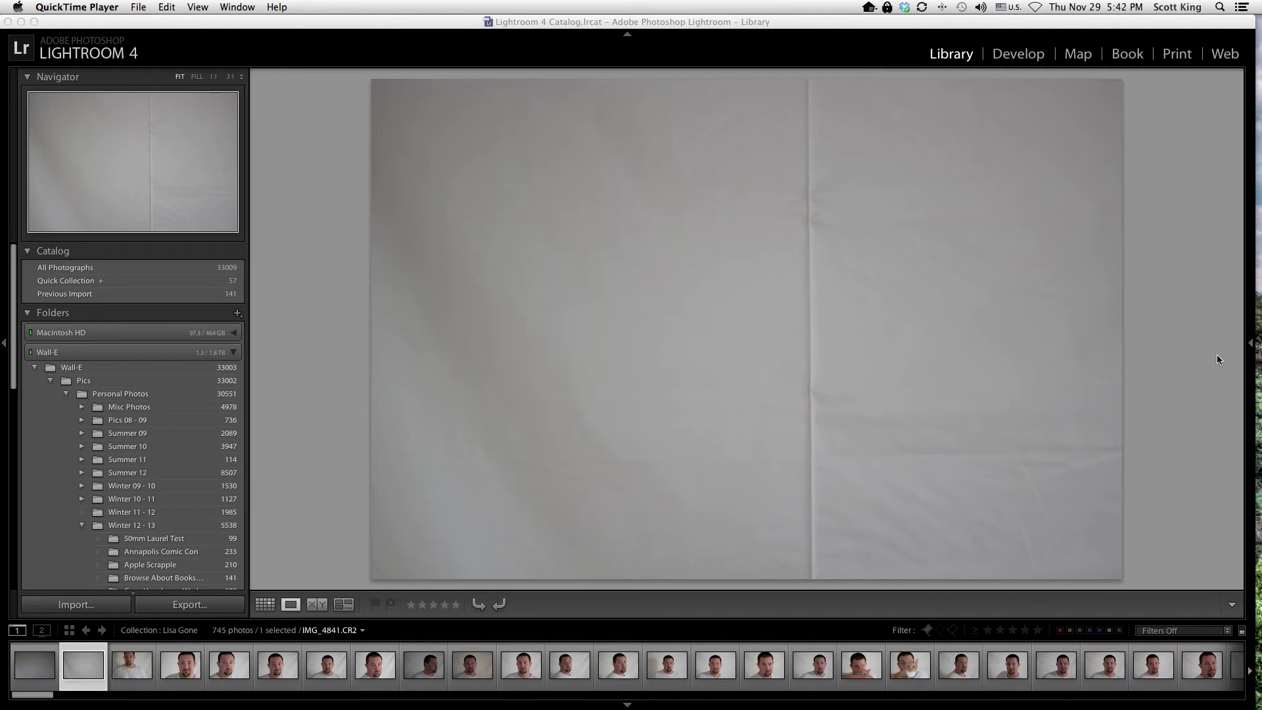
- Look through the Develop and Map modules and return to the Library module
left_click_drag(1254, 705, 1261, 708)
left_click(934, 234)
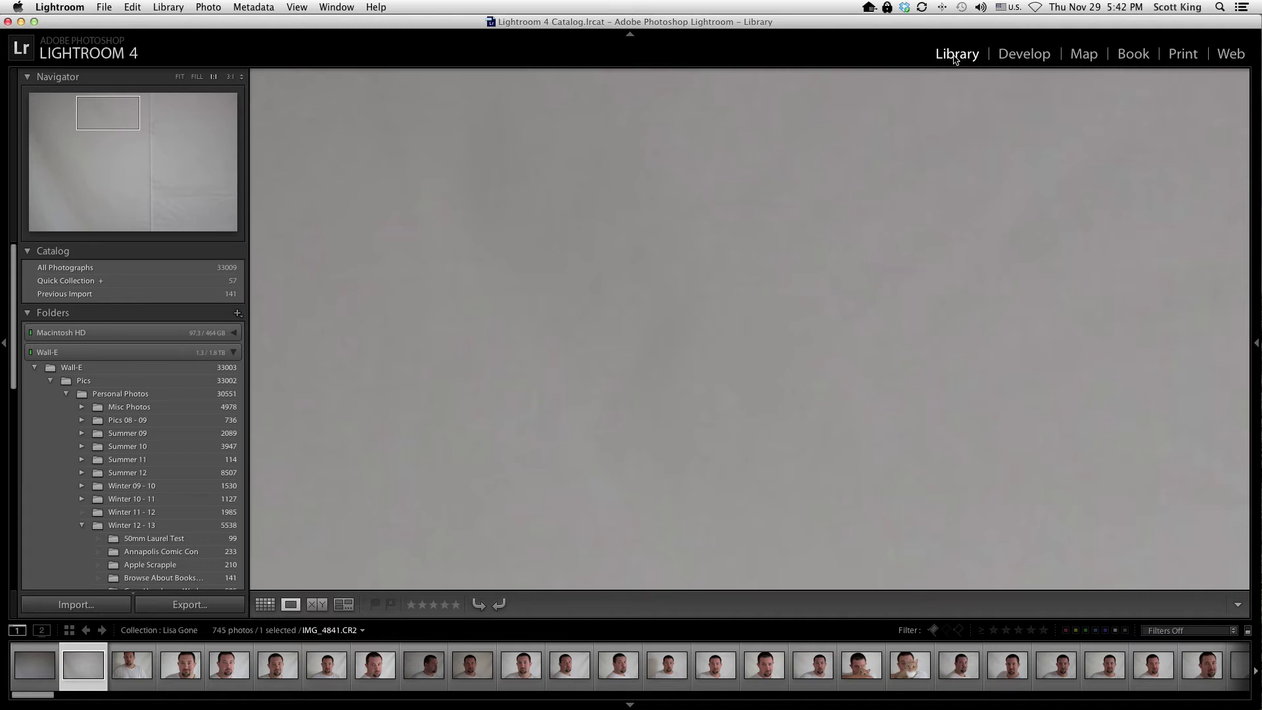
left_click(1024, 58)
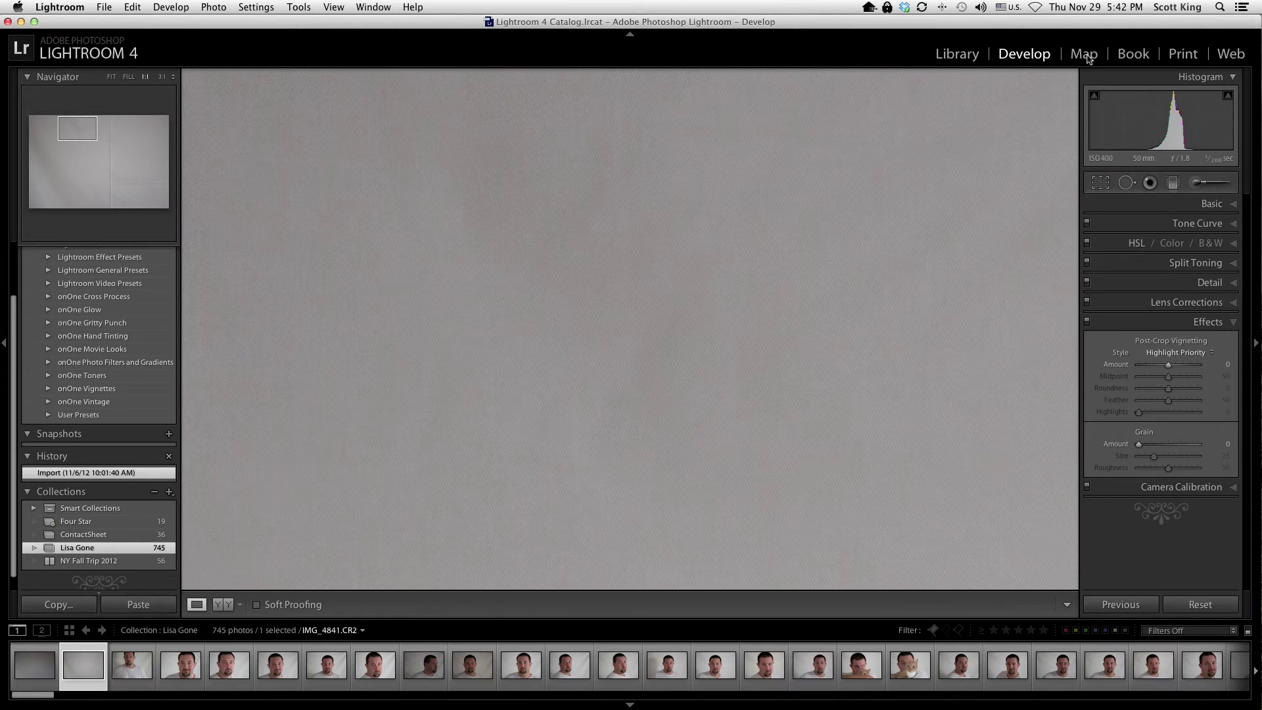
left_click(1089, 58)
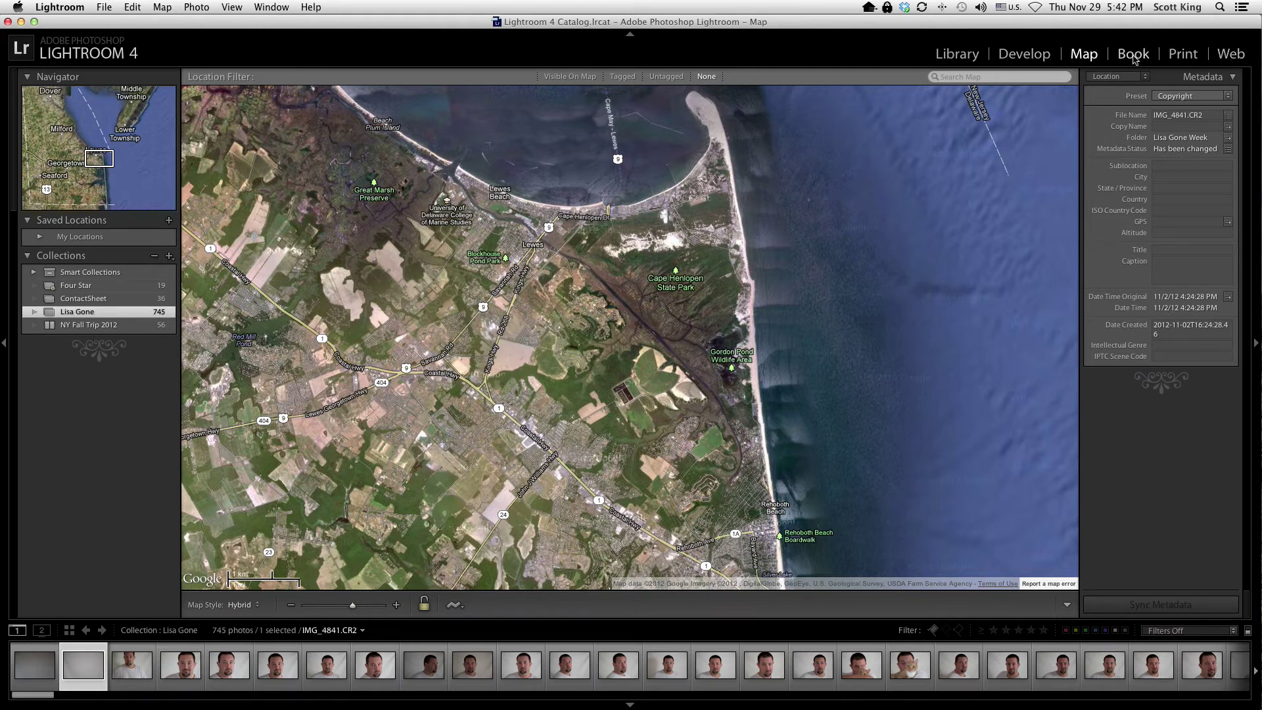
left_click(959, 55)
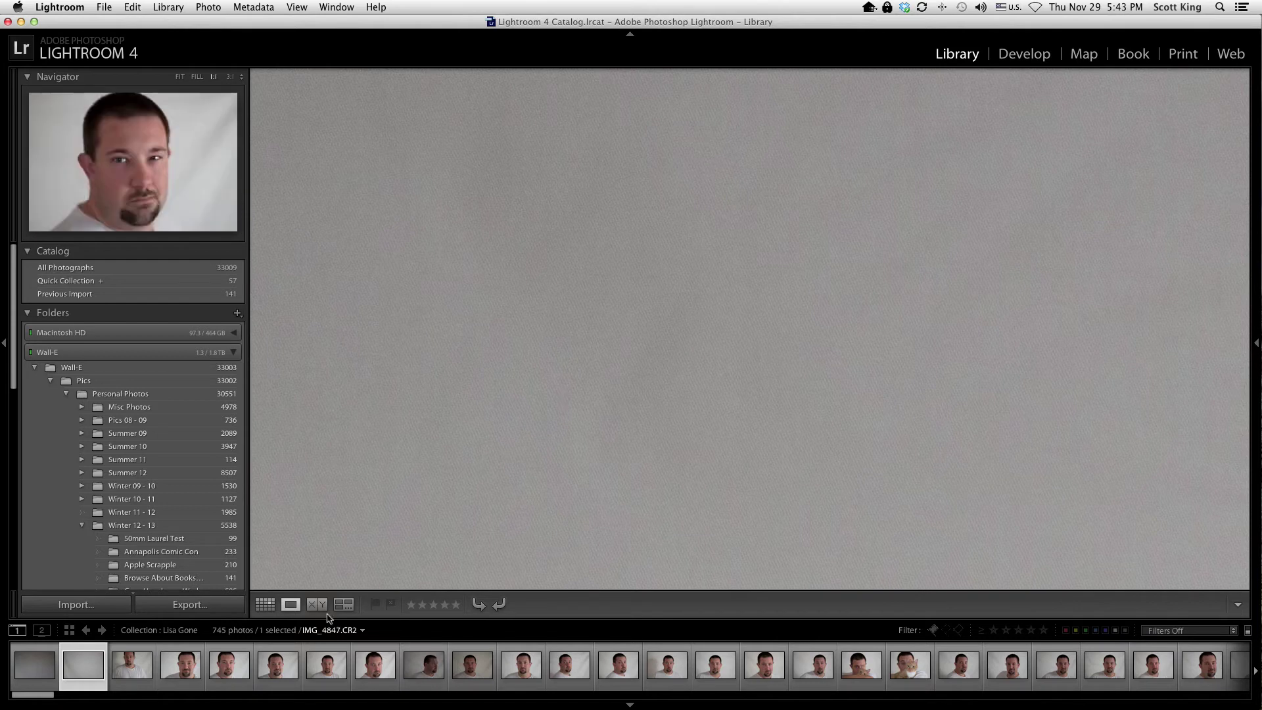
- Show the photos of the 50mm Laurel Test folder as a grid, collapse the Navigator and look through the folder list
left_click(265, 604)
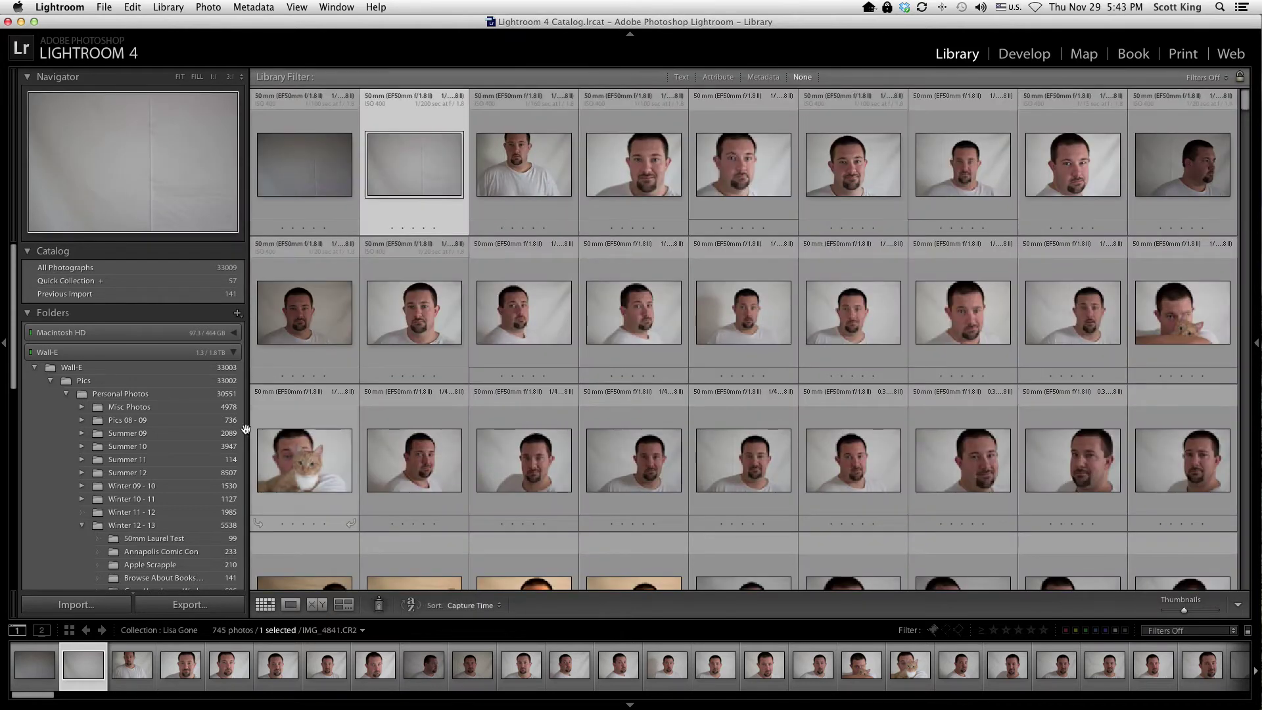
left_click(151, 540)
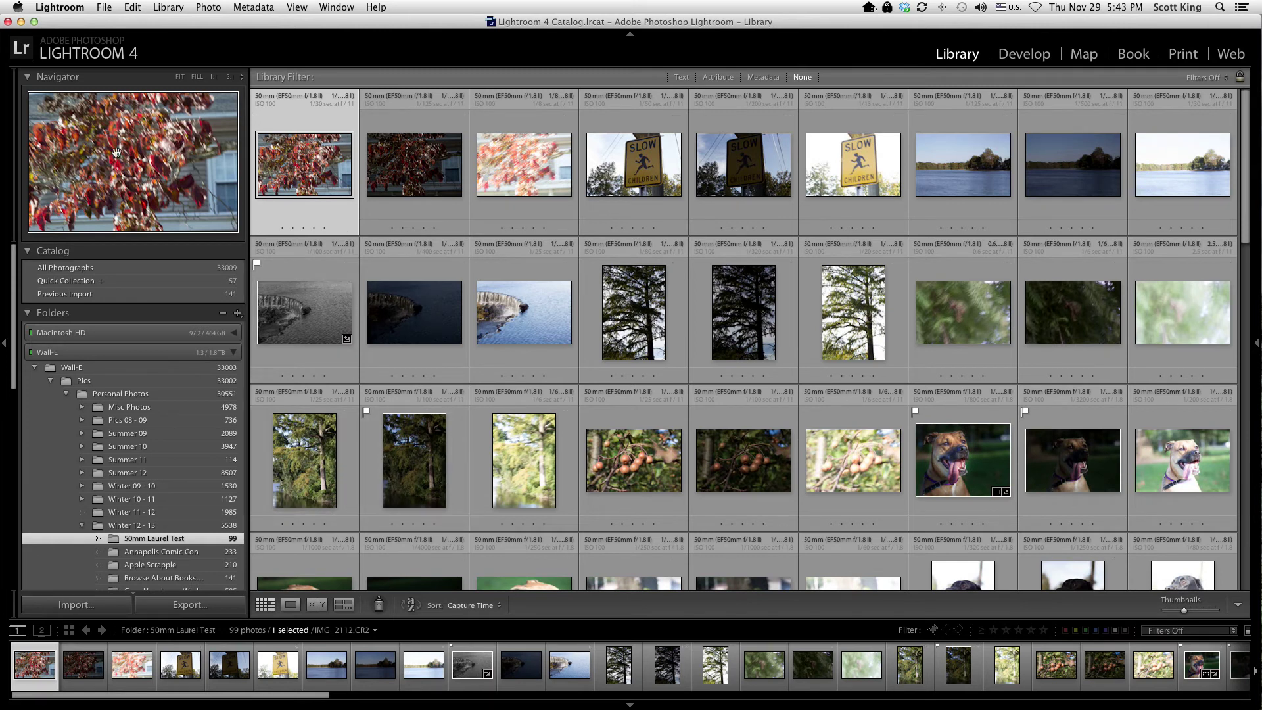
left_click(28, 77)
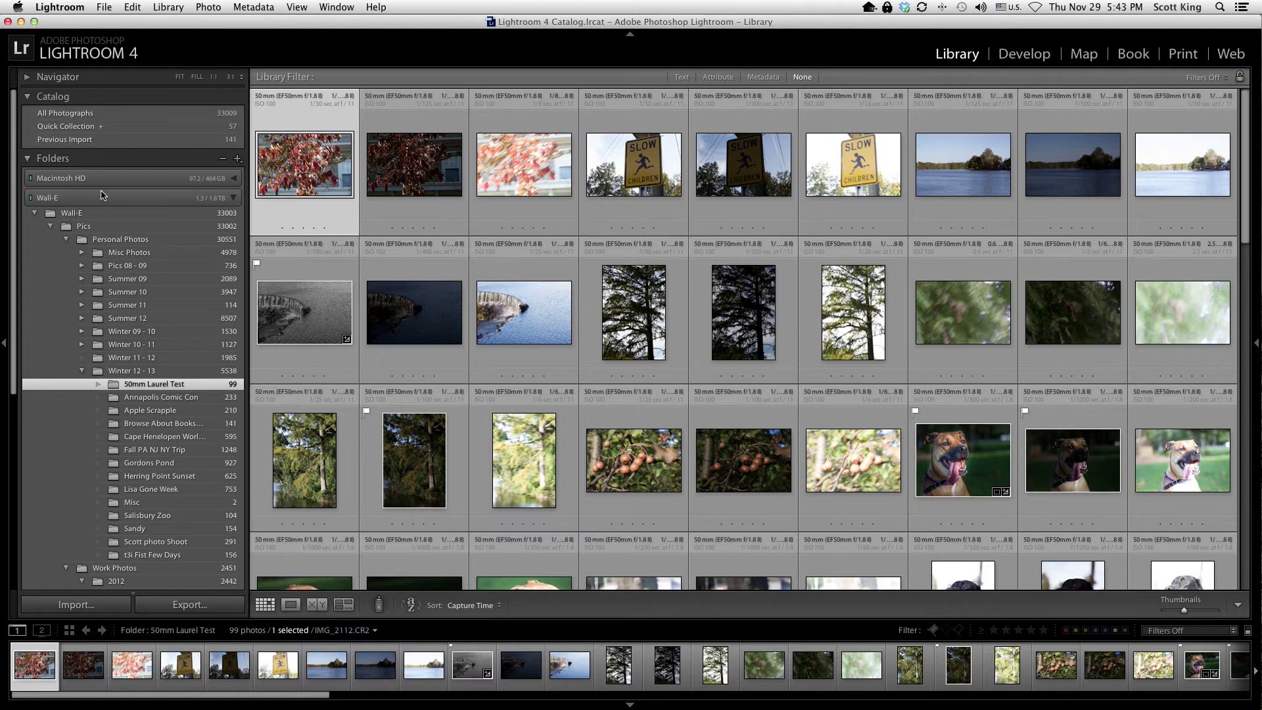
scroll(151, 327, "down", 5)
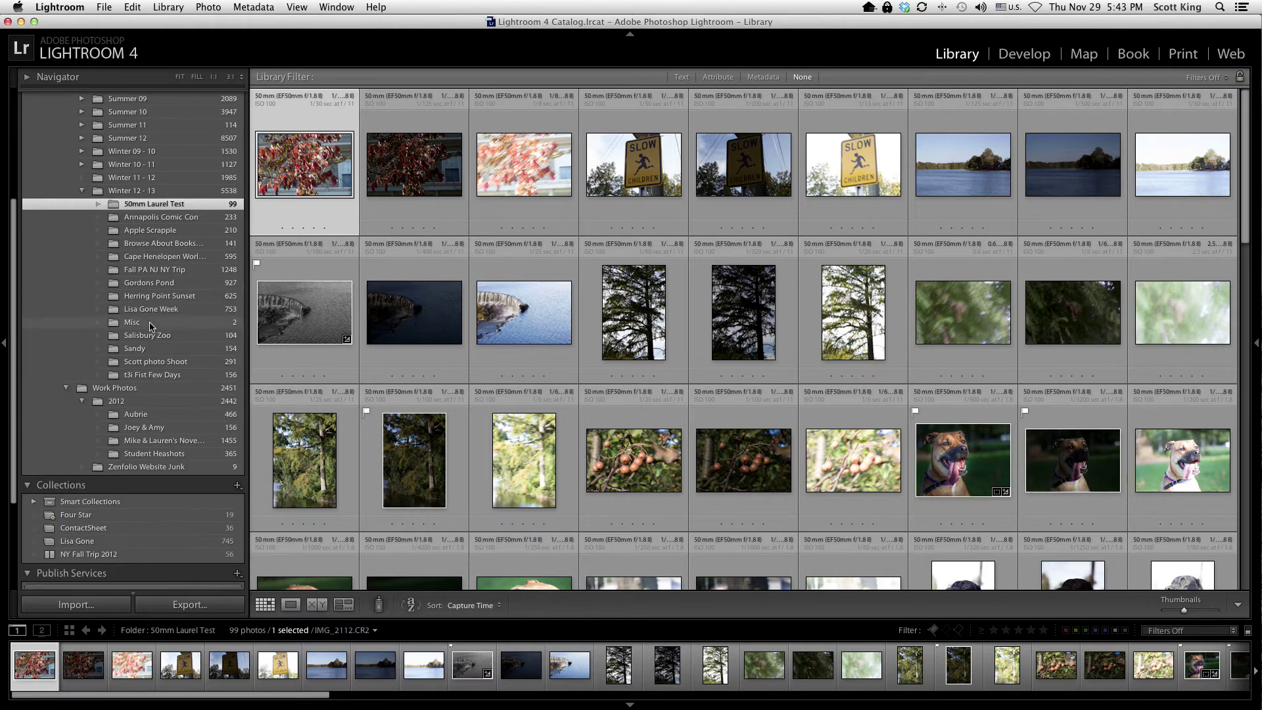
scroll(118, 263, "up", 8)
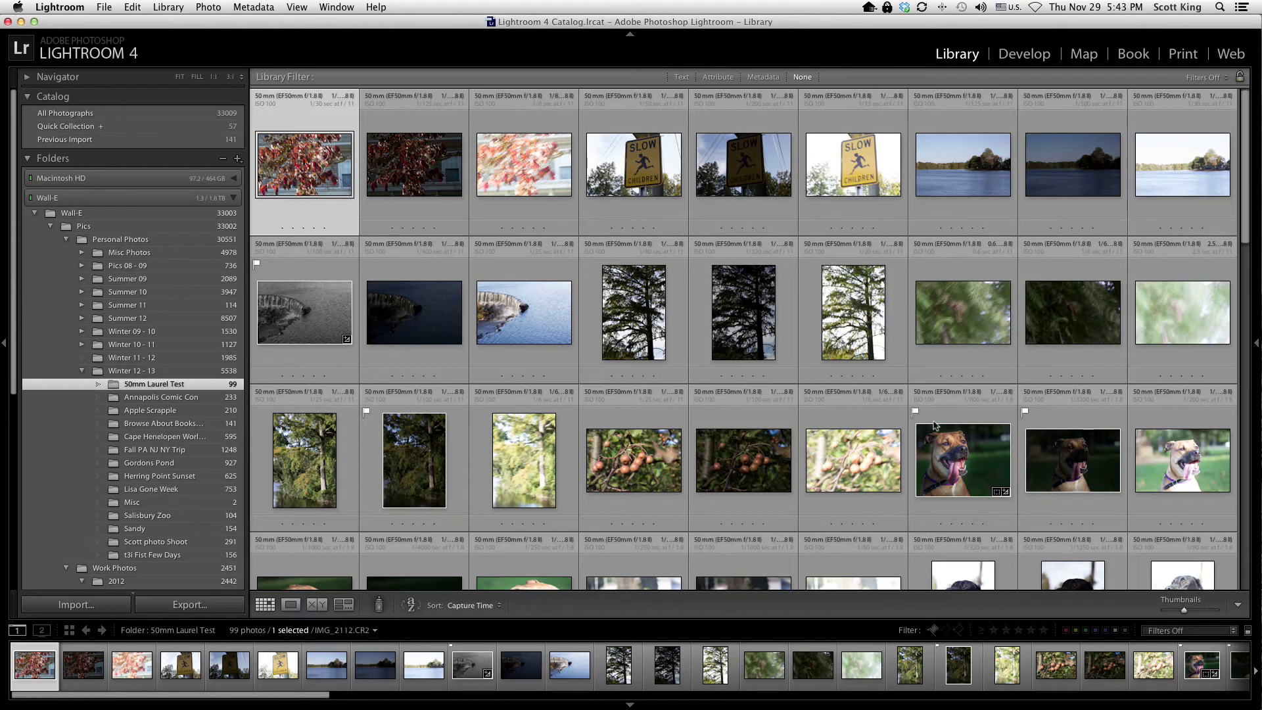
- Show the first photo of red leaves in Loupe view, with the Navigator expanded and the zoom set to Fit
left_click(291, 604)
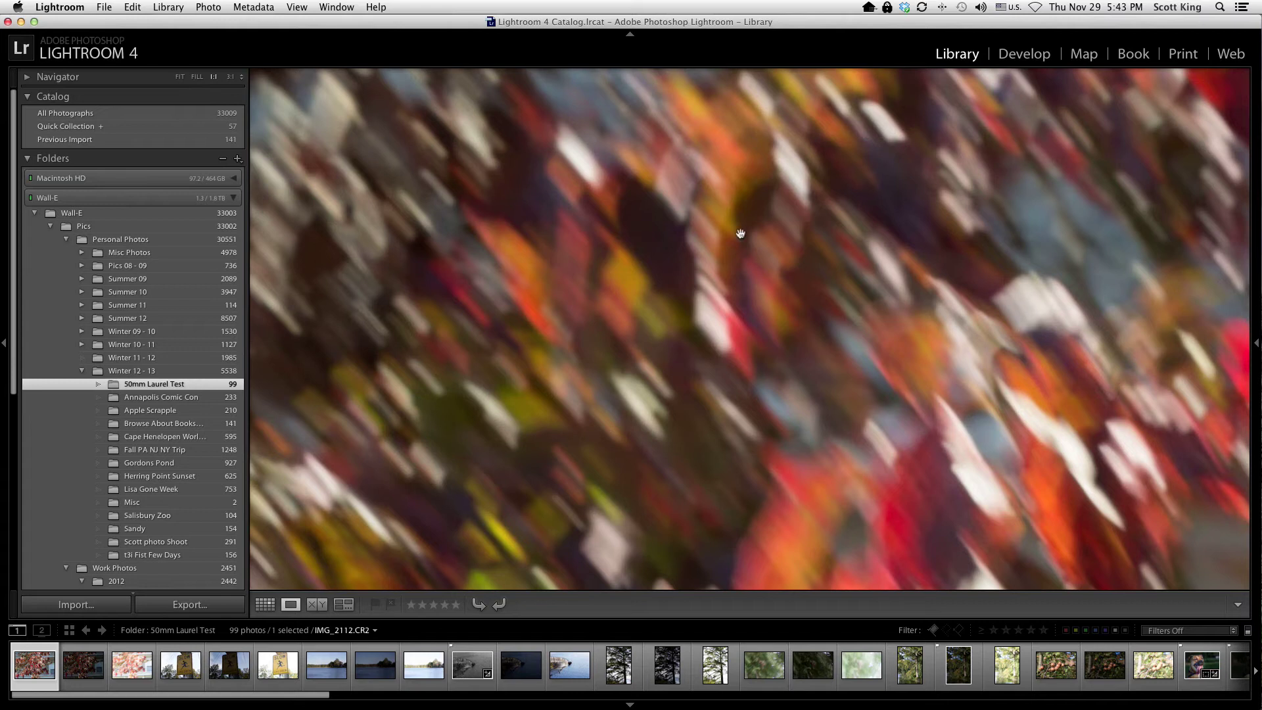
left_click(49, 79)
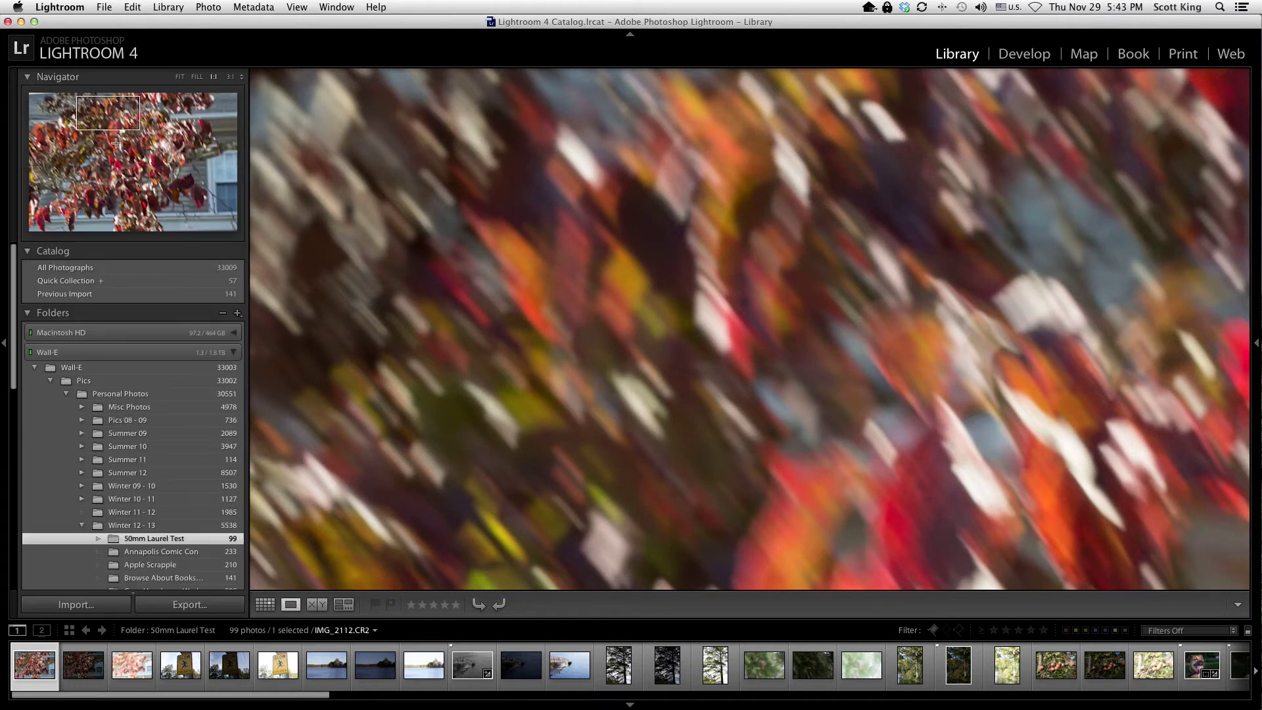
left_click(183, 78)
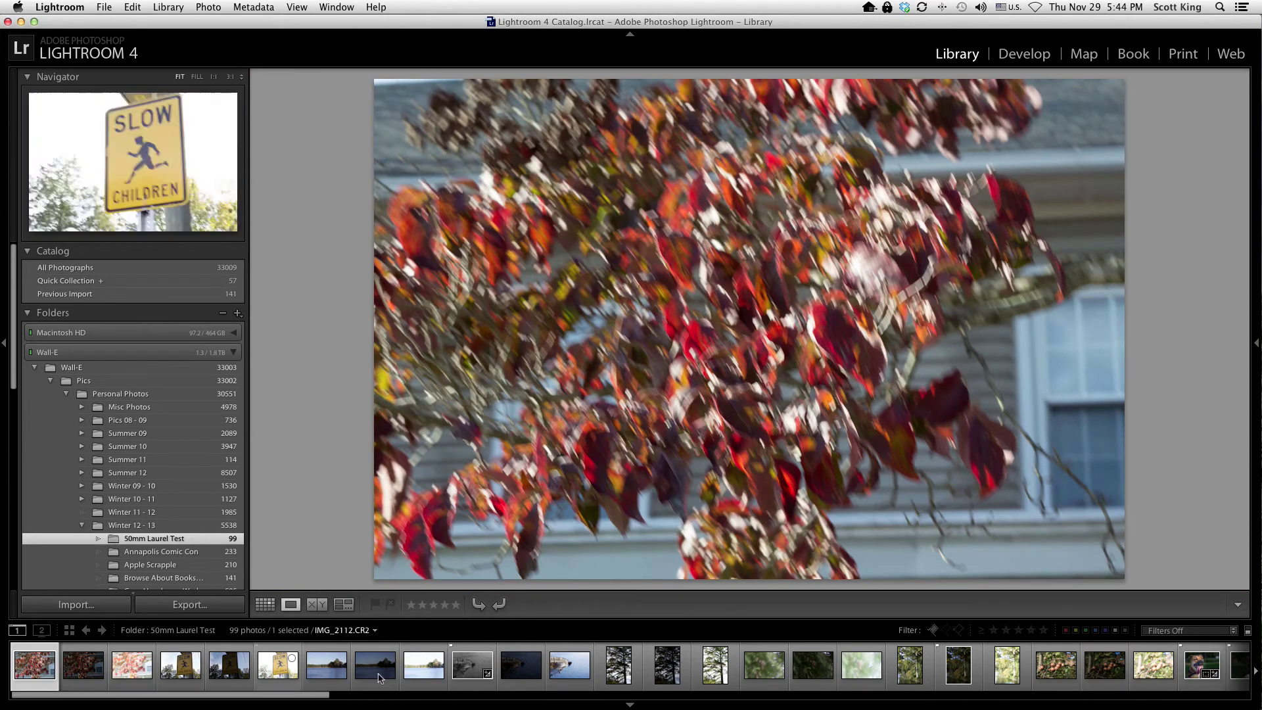
- View the bright waterfall photo and the three tree photos following it one after another
scroll(168, 665, "right", 5)
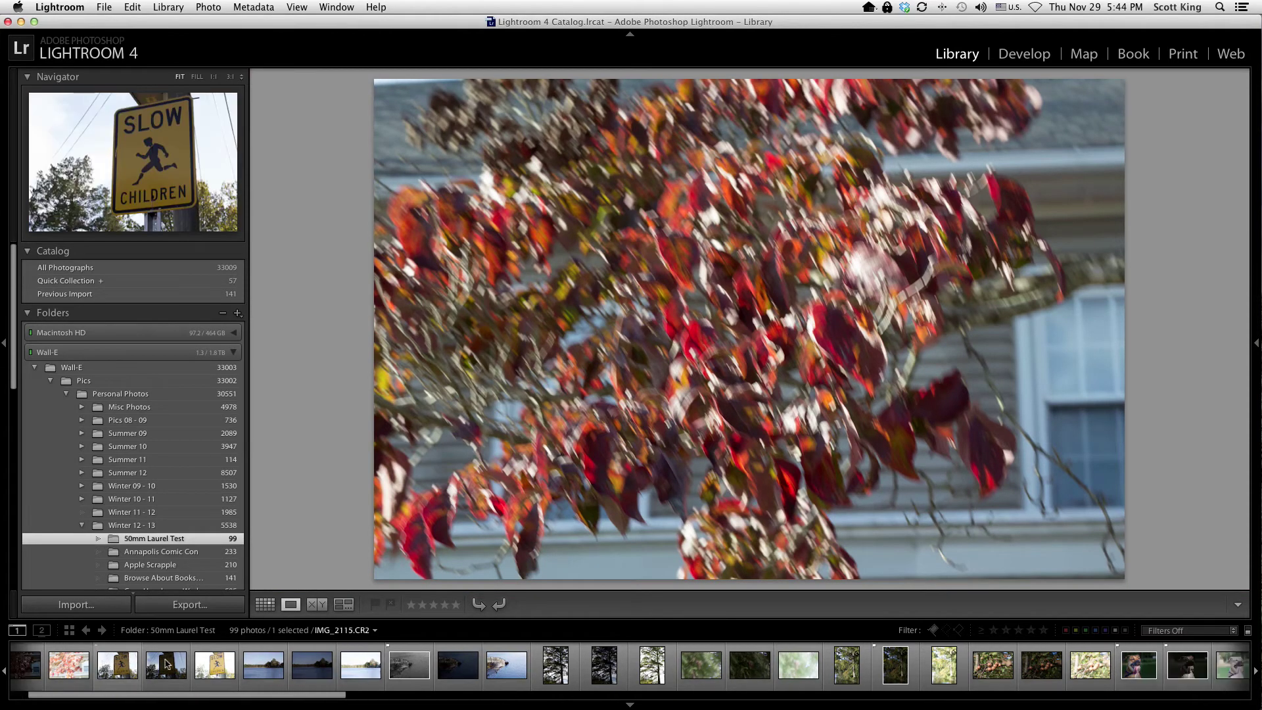
left_click(303, 665)
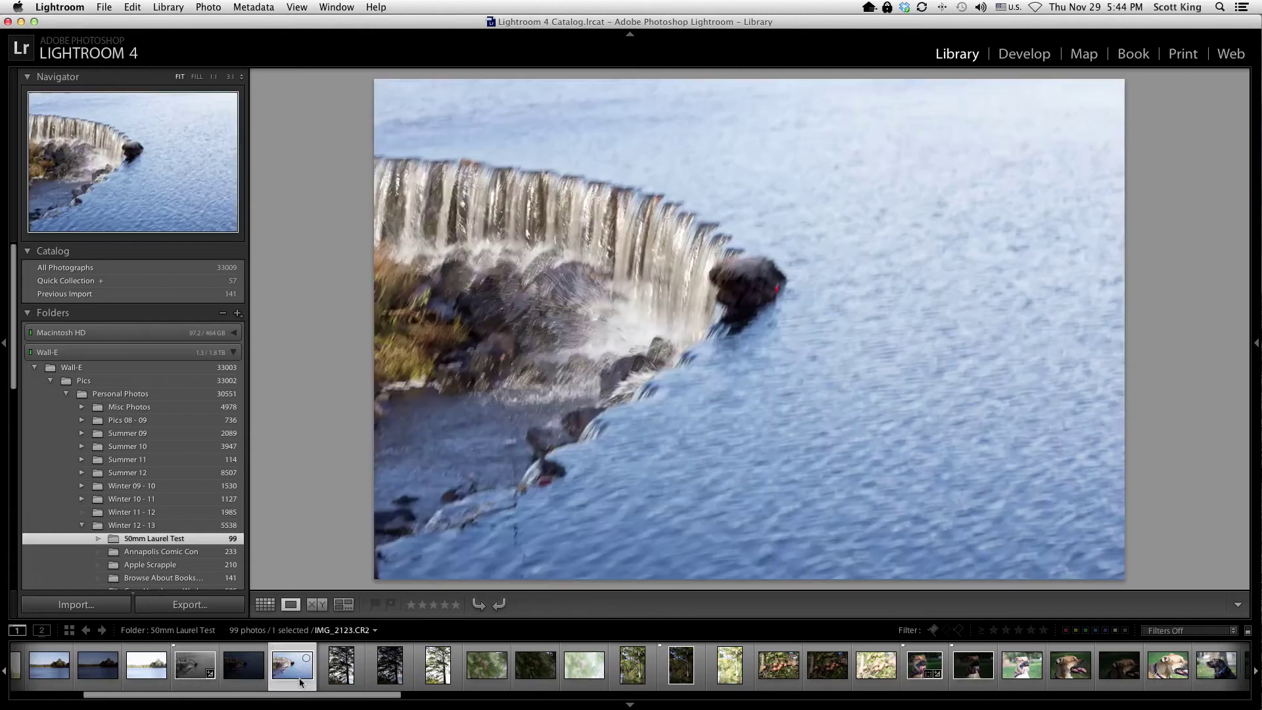
left_click(352, 665)
left_click(392, 671)
left_click(434, 671)
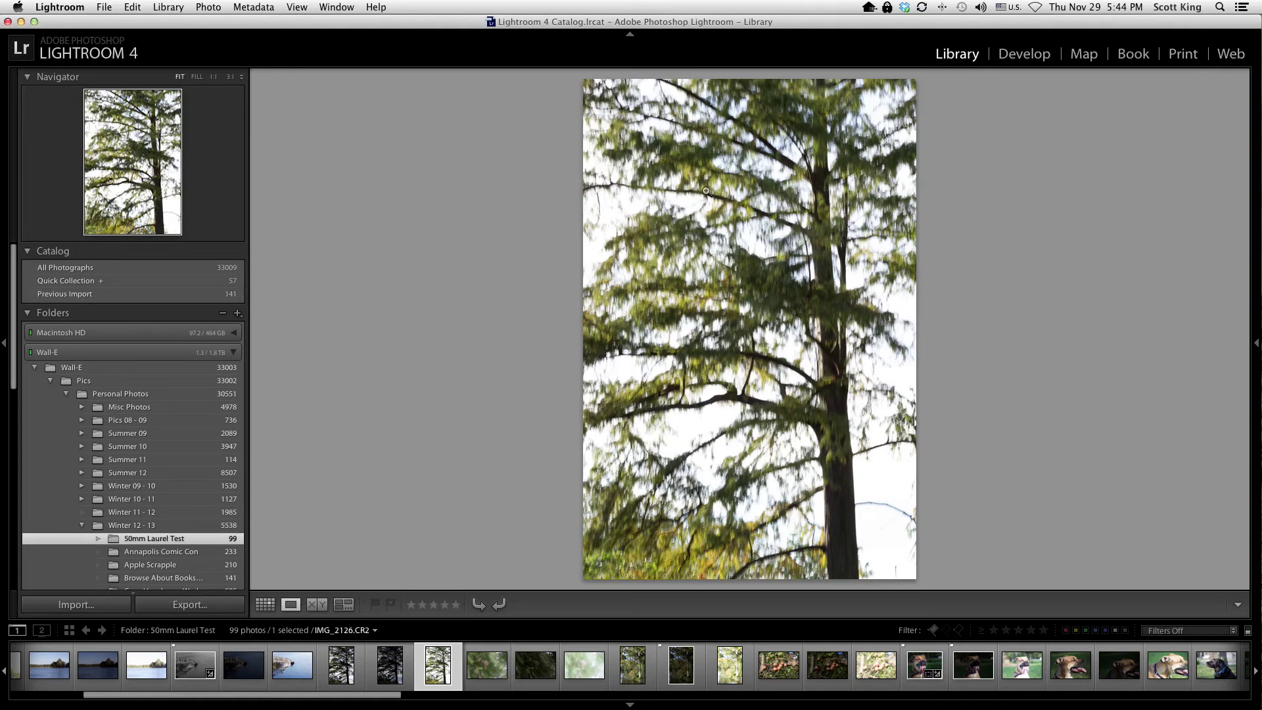
- Minimise Lightroom and create a new folder named Lighroom Tut on the desktop
left_click(21, 22)
right_click(573, 185)
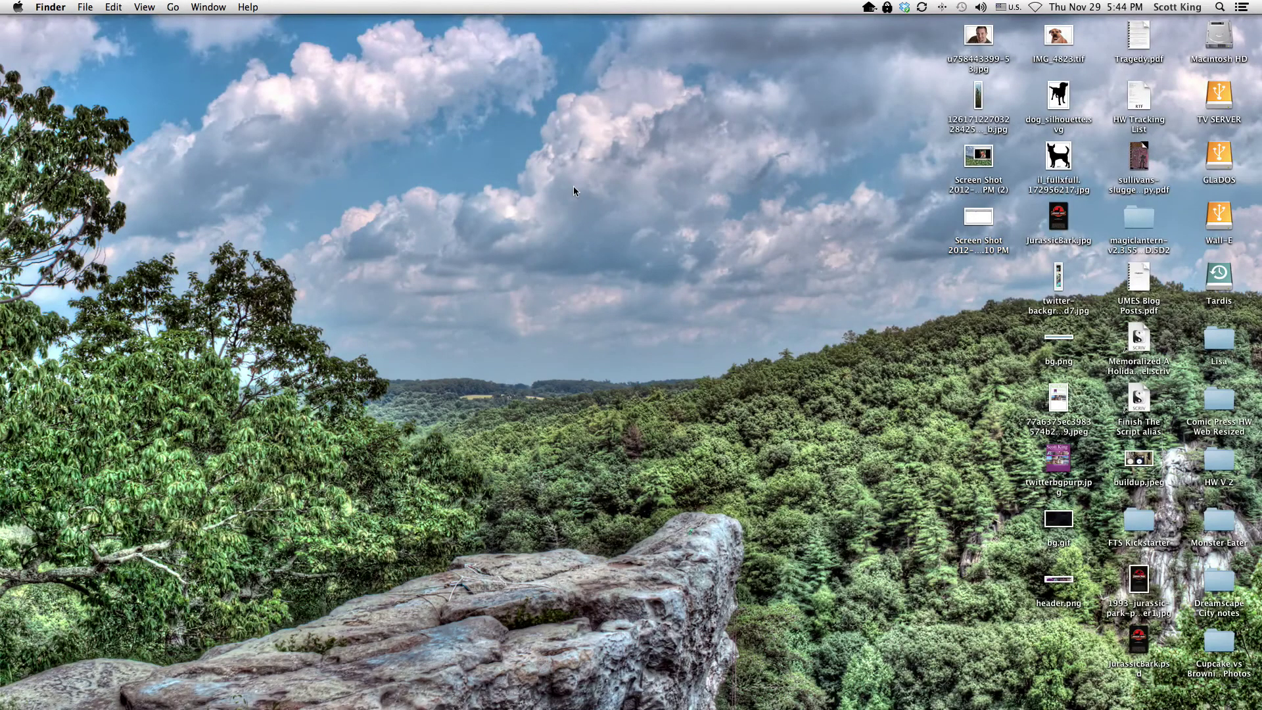
left_click(655, 193)
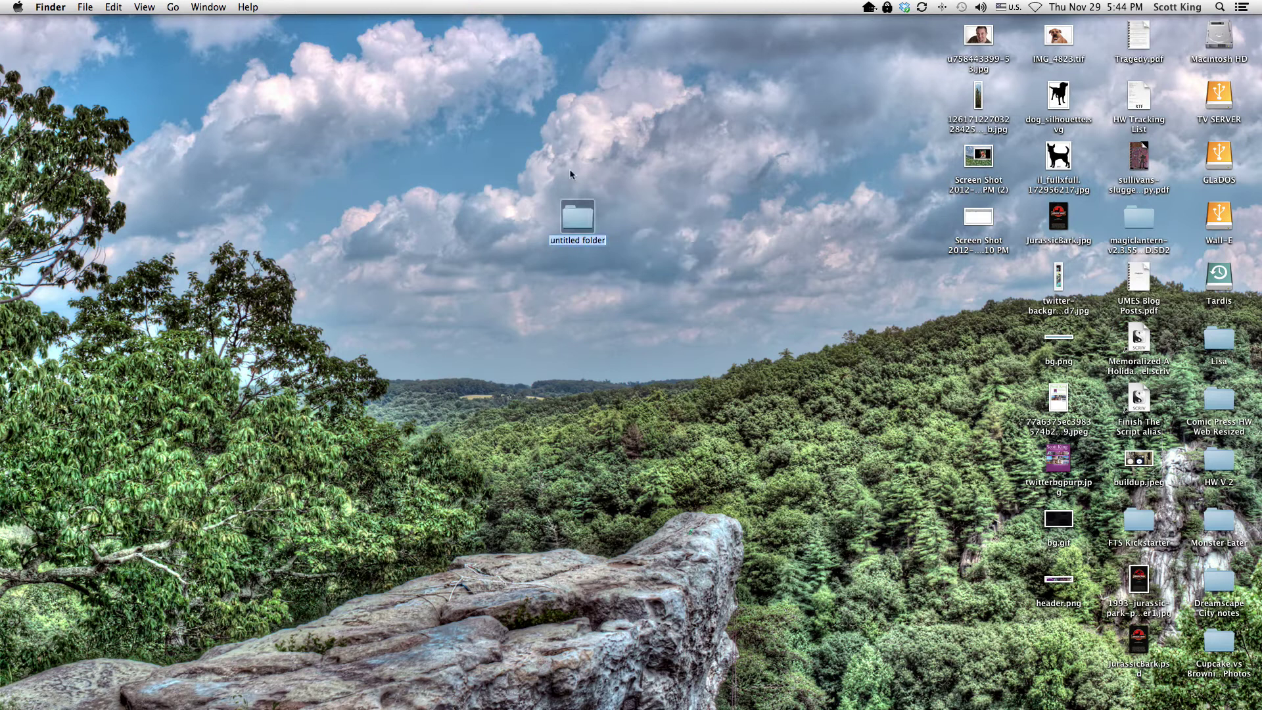
type("Lighroom Tut")
left_click(835, 406)
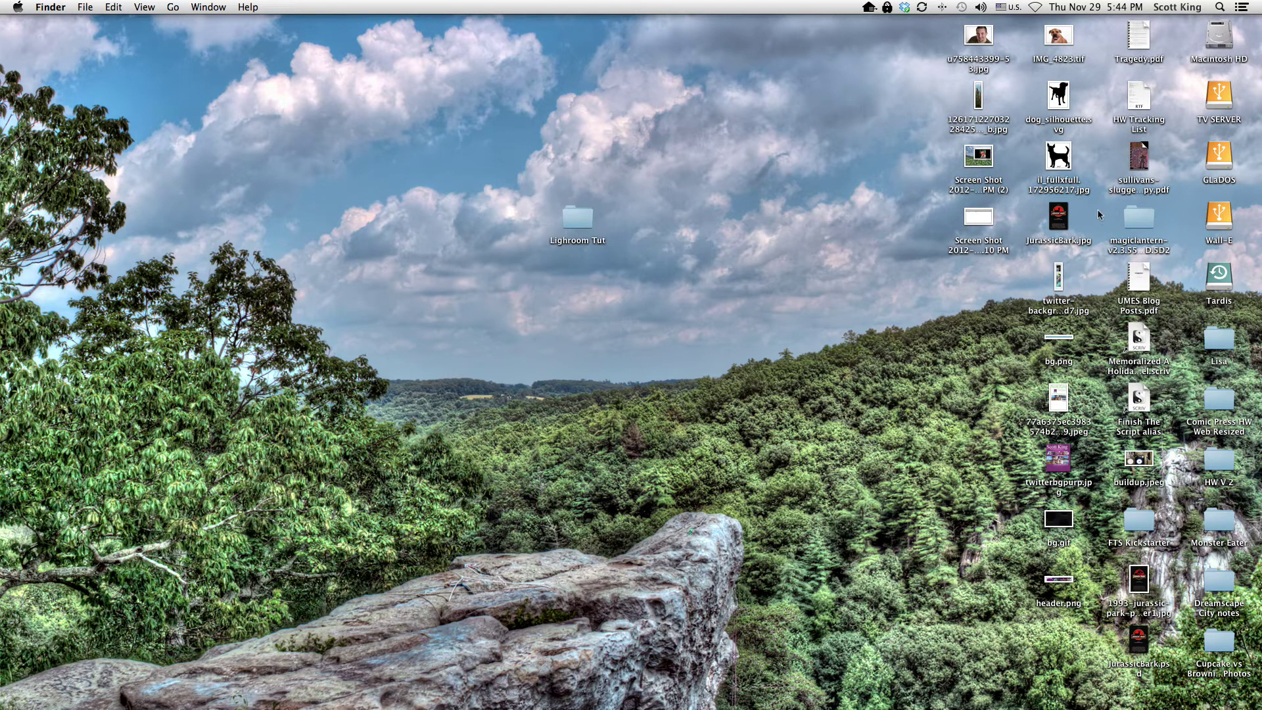
- Put JurassicBark.jpg into the Lighroom Tut folder and place the lower screenshot file in its vacated desktop spot
left_click_drag(1059, 217, 988, 297)
left_click_drag(984, 219, 1065, 219)
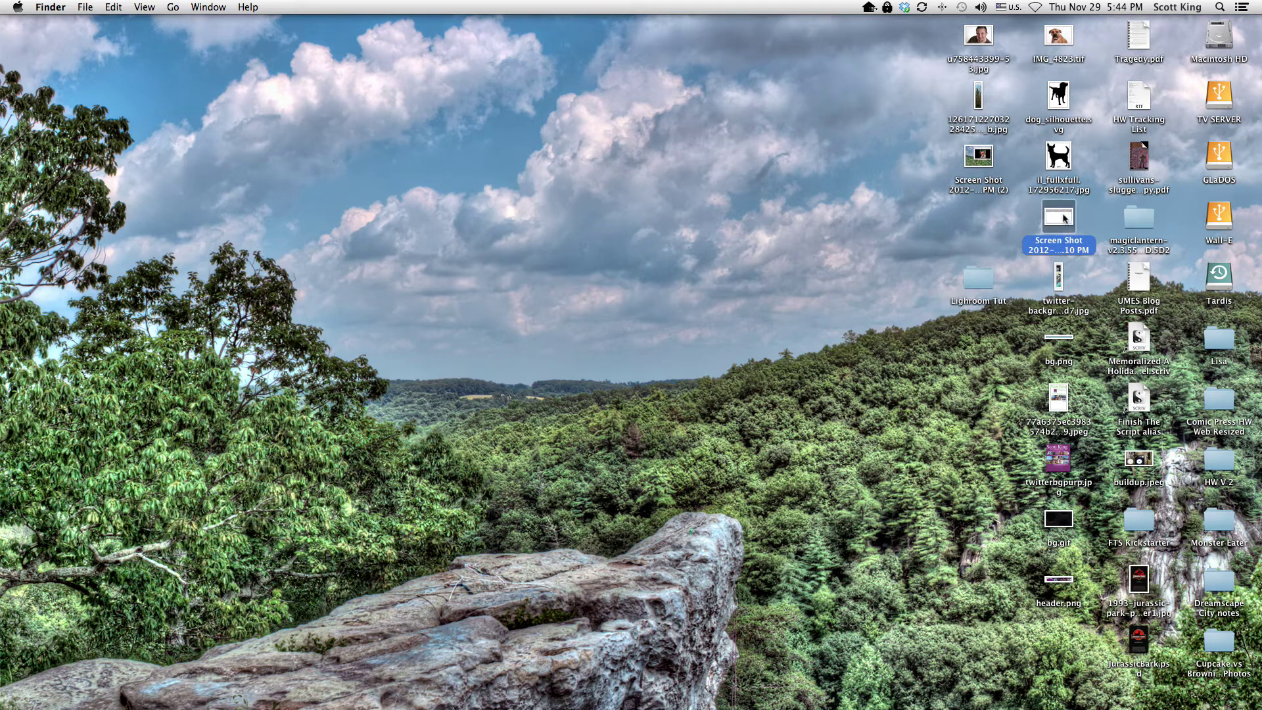
- Switch to Lightroom to examine the Wall-E drive in the folder list, and minimise it again
key("super+Tab")
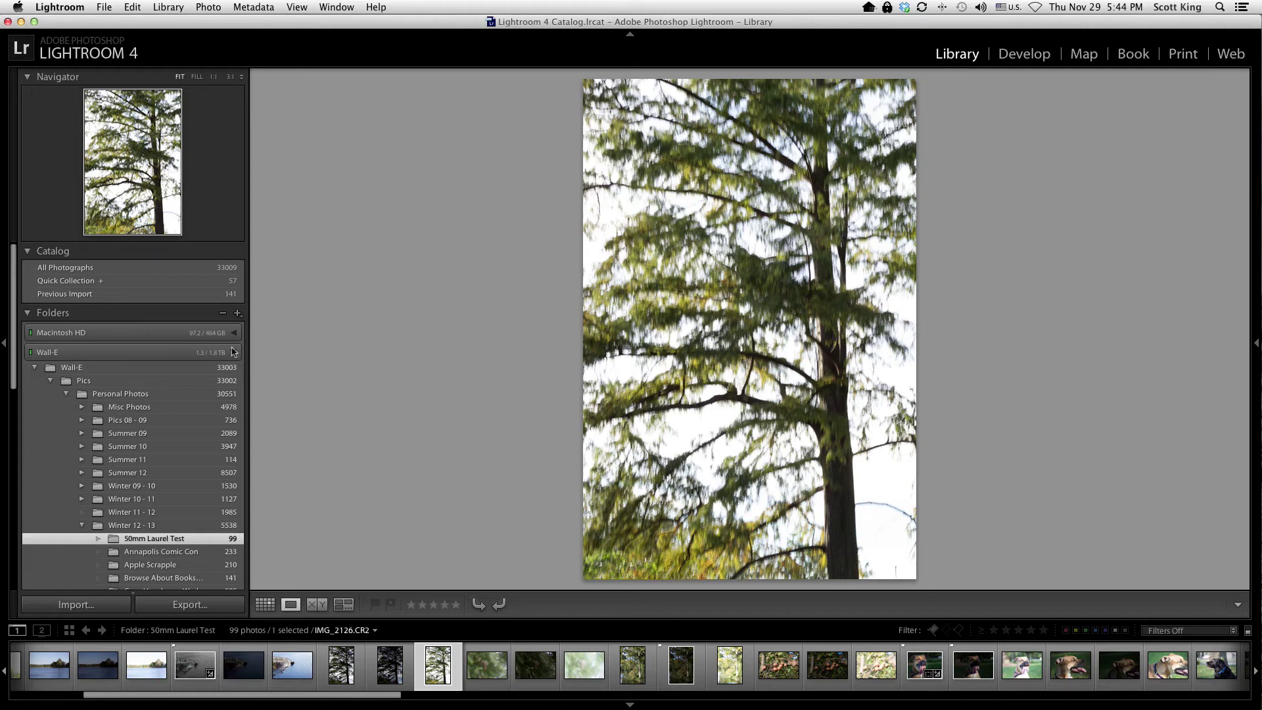
mouse_move(224, 355)
left_click(20, 22)
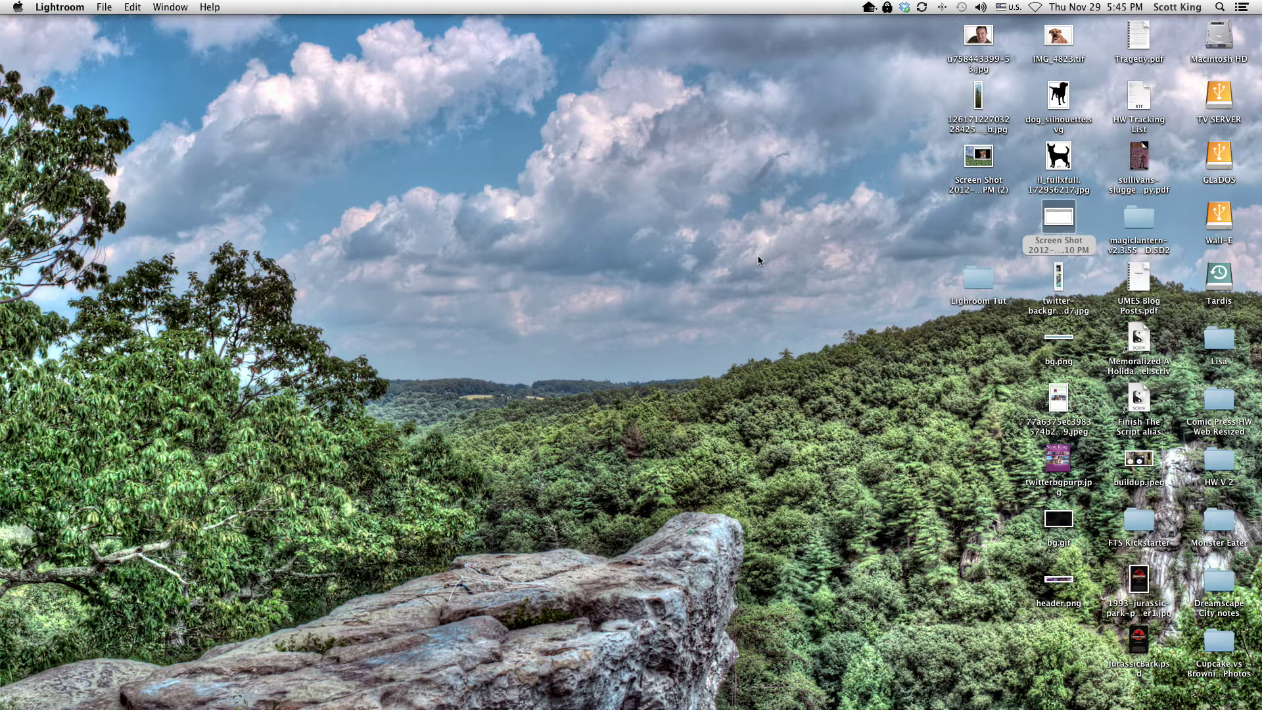
- Open a Finder window from the Macintosh HD drive and browse to the Pics folder on the Wall-E drive
left_click(1222, 35)
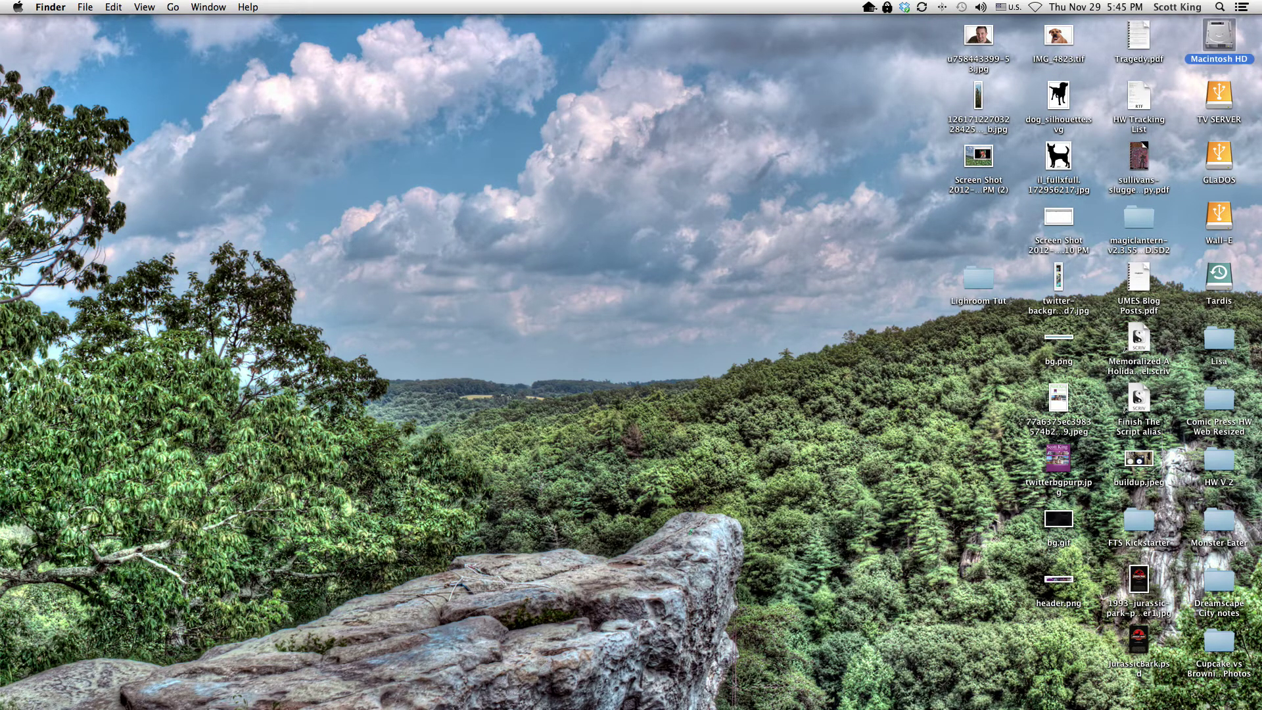
key("super+o")
left_click_drag(542, 125, 579, 51)
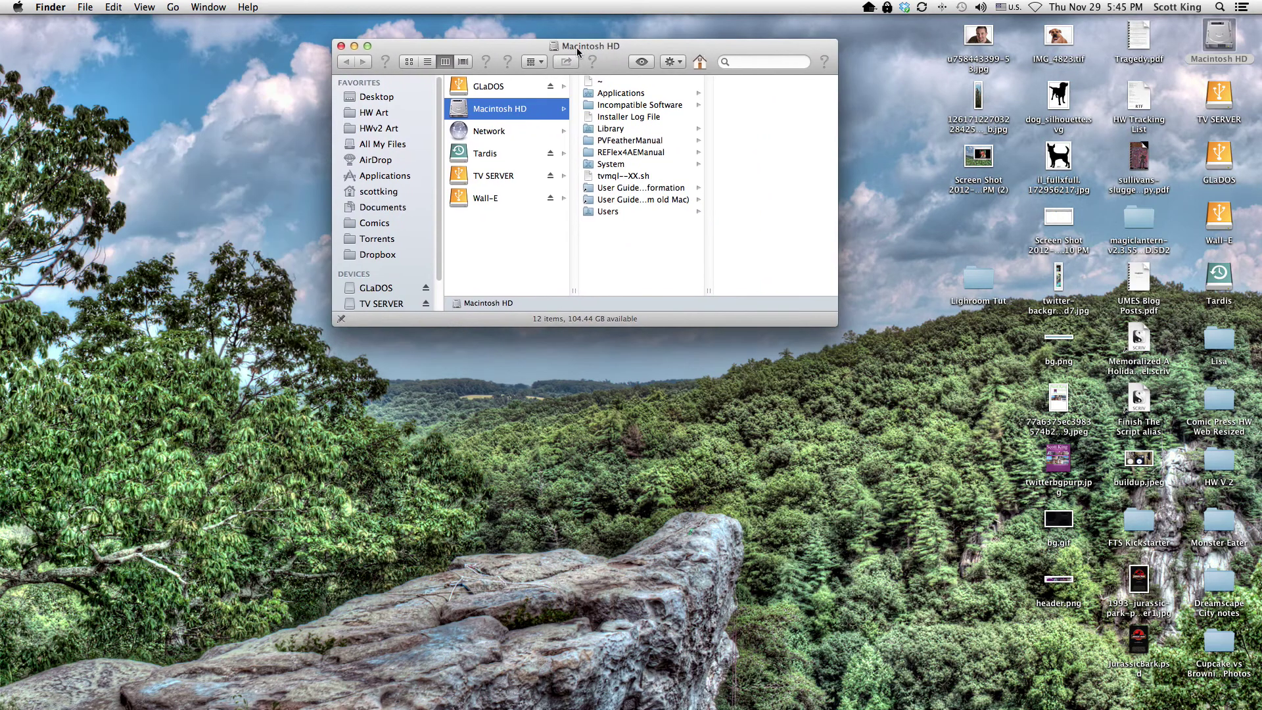
left_click(484, 198)
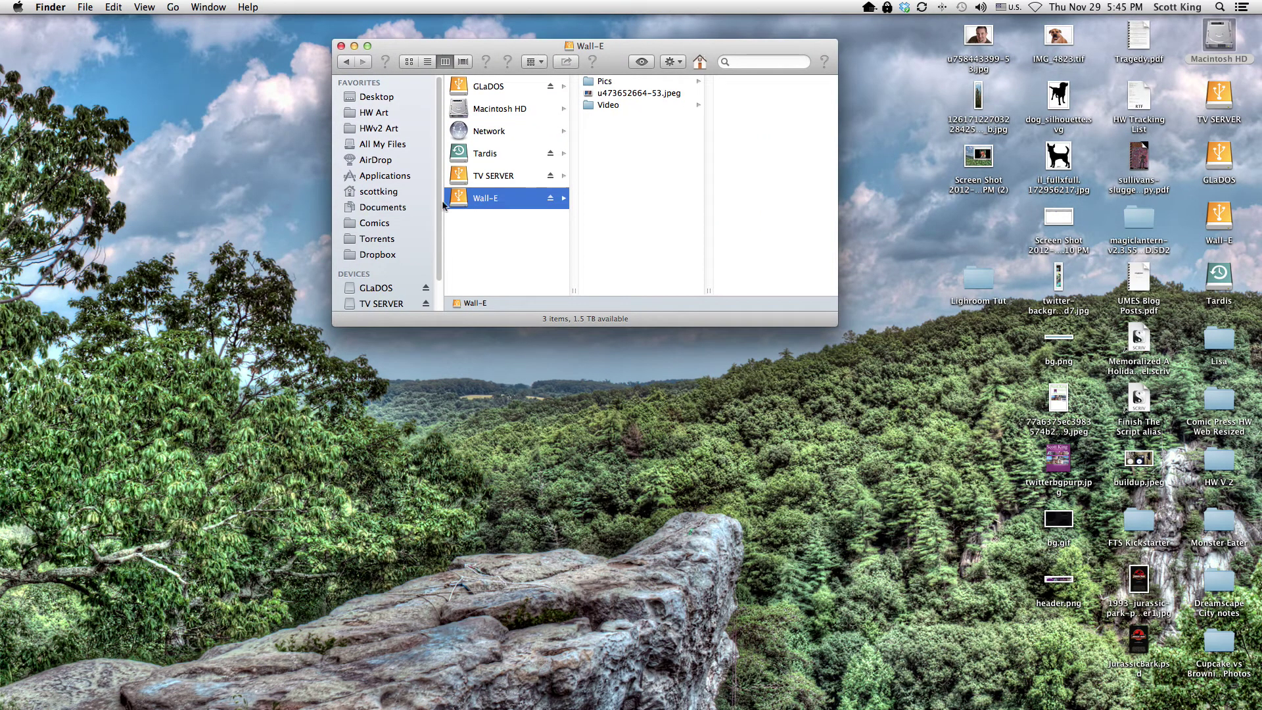
left_click(612, 82)
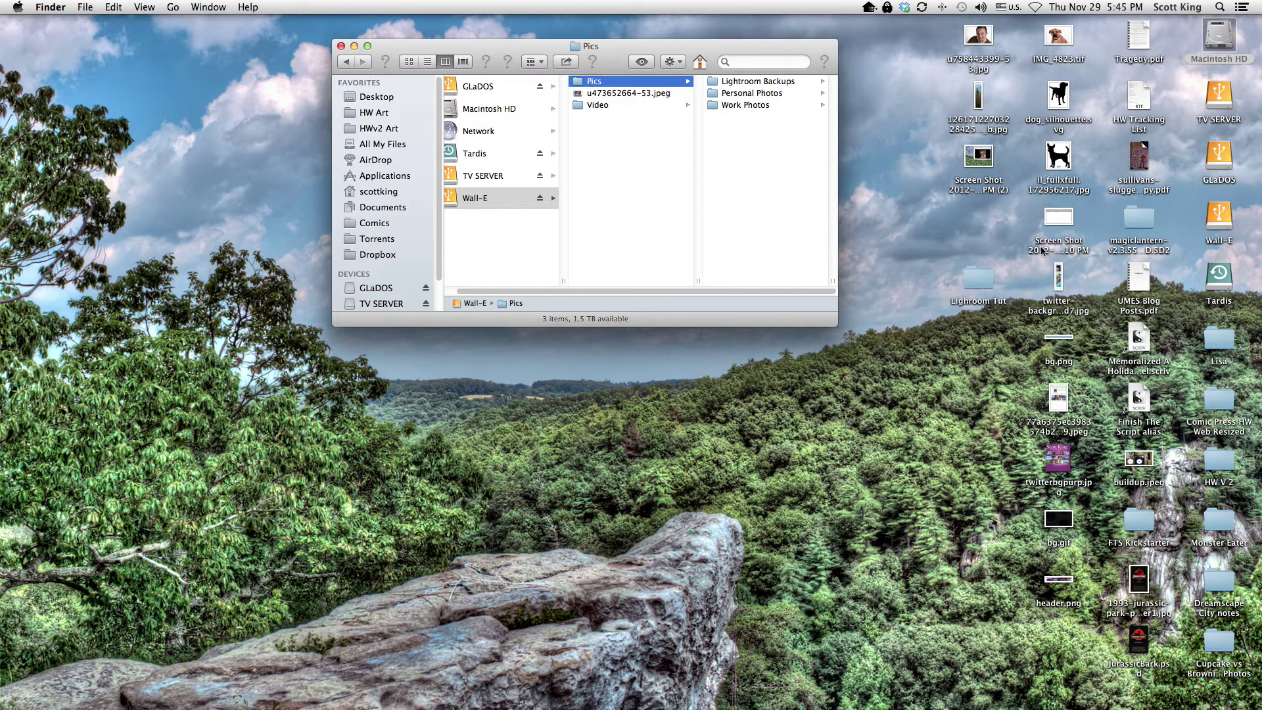
- Move u758443399-53.jpg, IMG_4823.tif and buildup.jpeg from the desktop into the Lighroom Tut folder
left_click(989, 276)
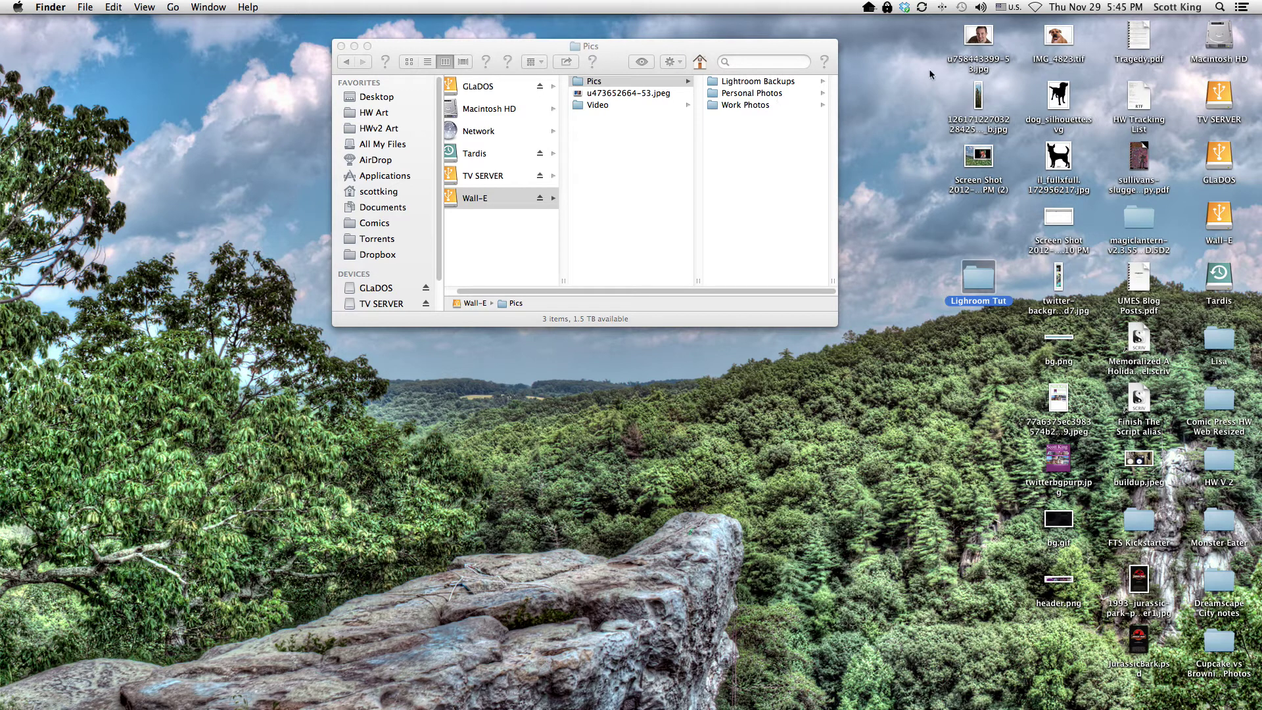
left_click_drag(985, 36, 982, 293)
left_click_drag(1063, 39, 979, 284)
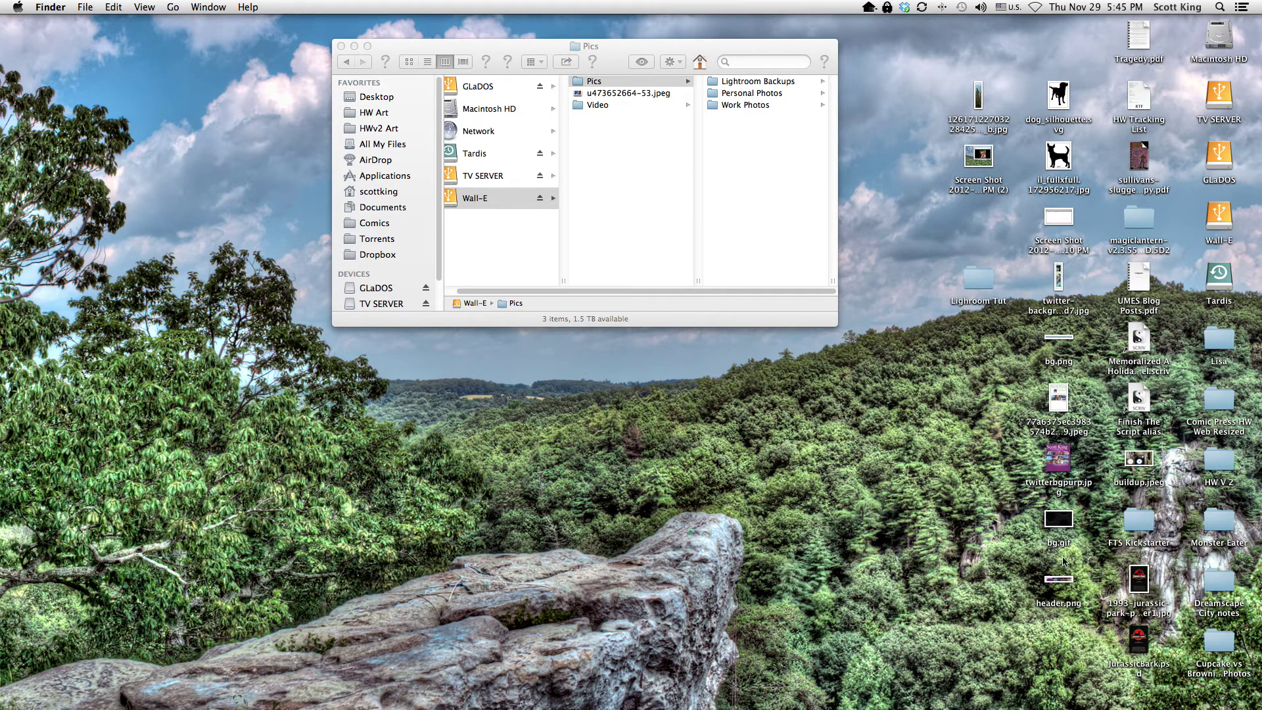
left_click_drag(1134, 474, 981, 285)
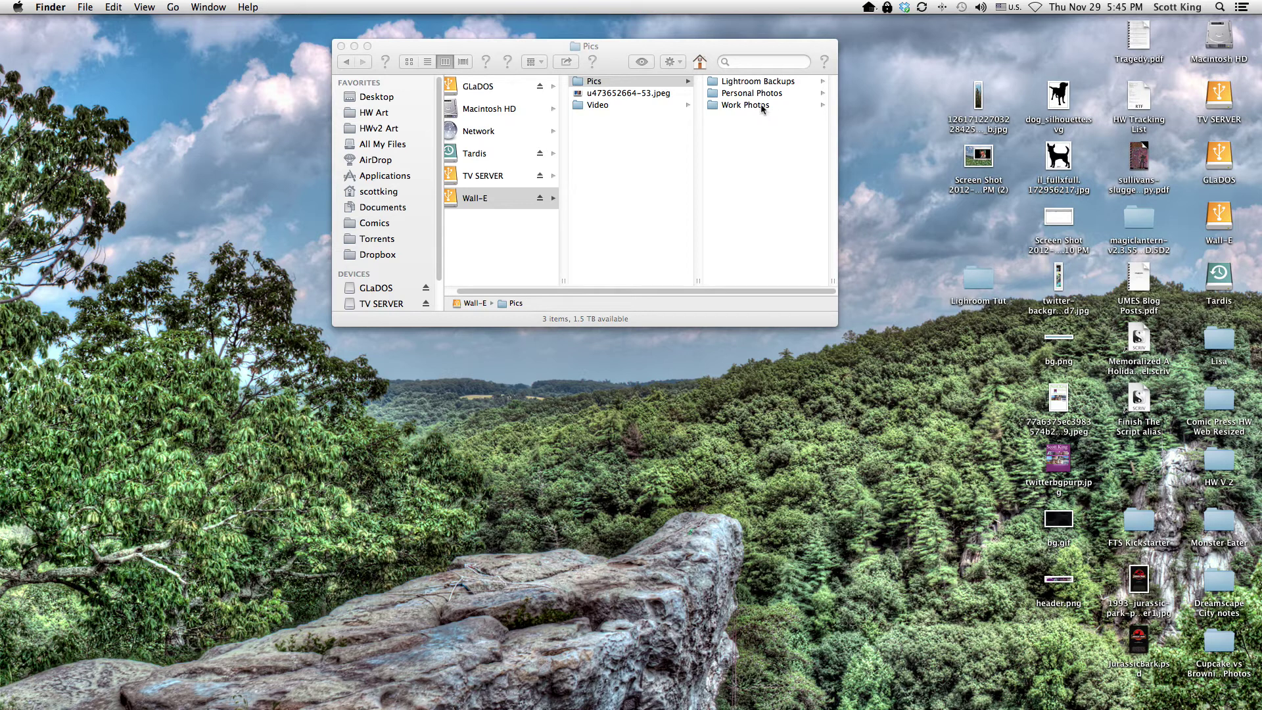
- Copy the desktop's Lighroom Tut folder into the 2013 folder inside Work Photos on the Wall-E drive and open the copy
left_click(986, 287)
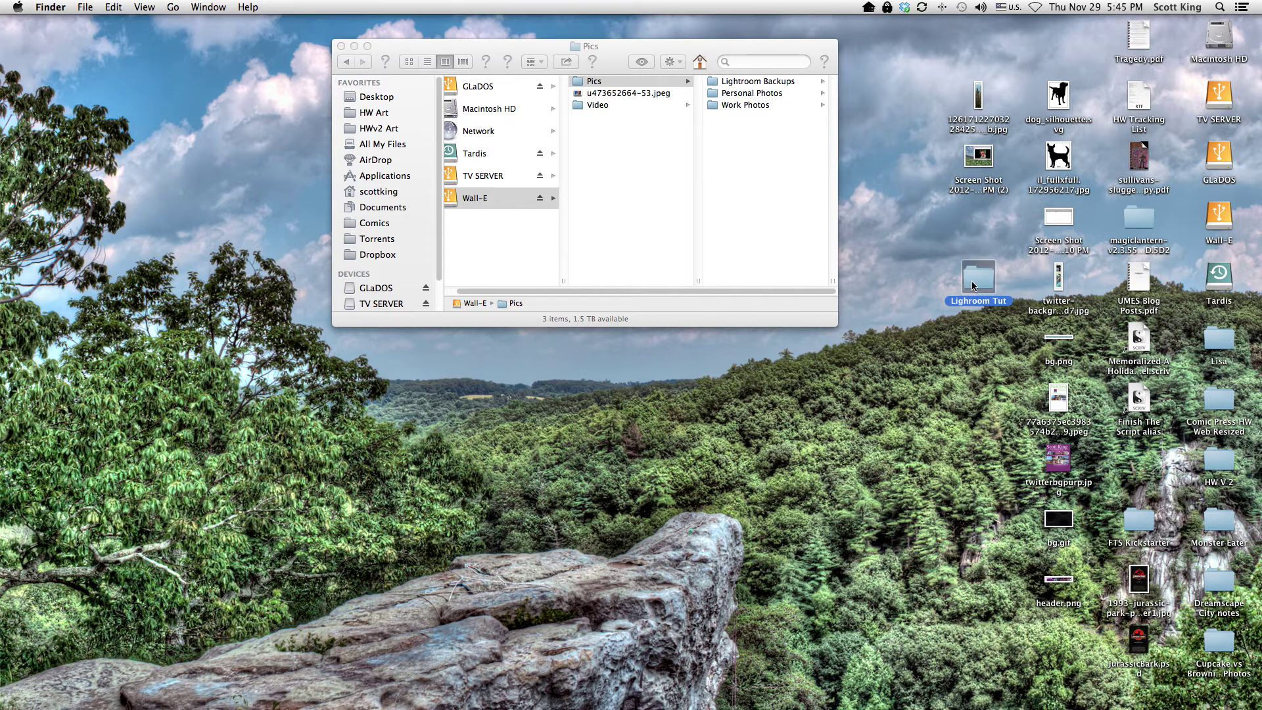
left_click(773, 107)
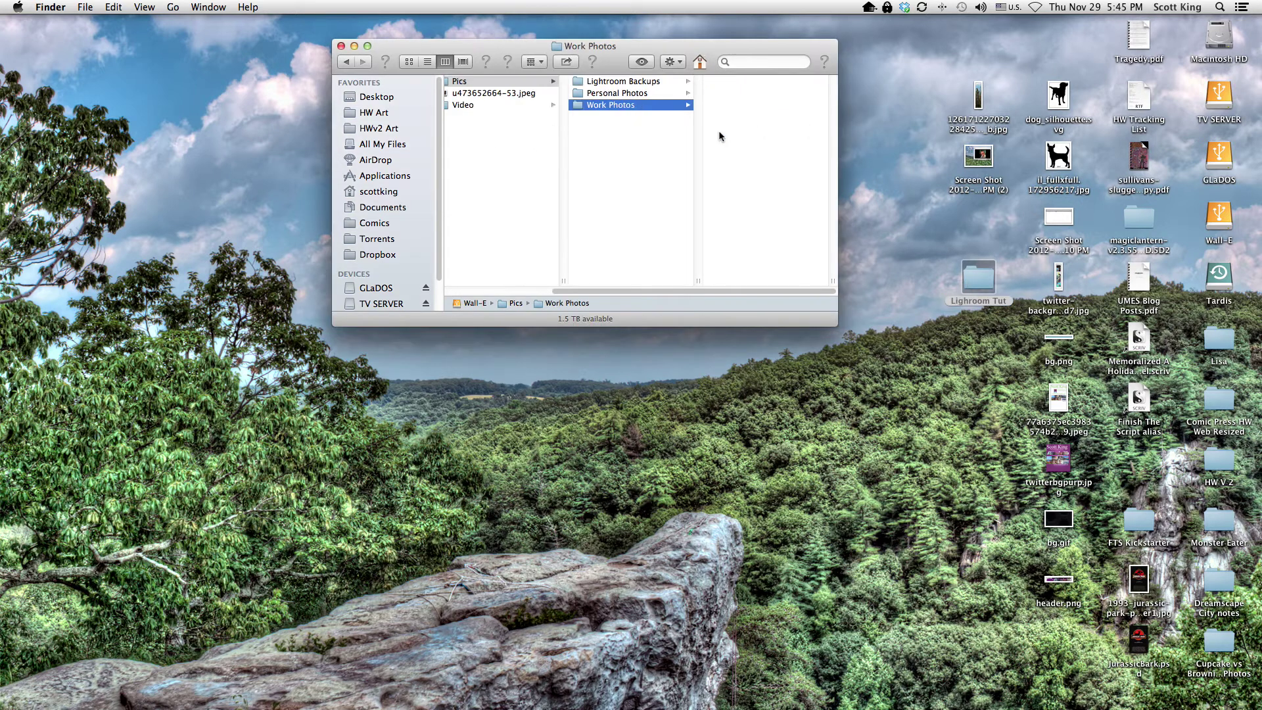
left_click(740, 82)
left_click(651, 92)
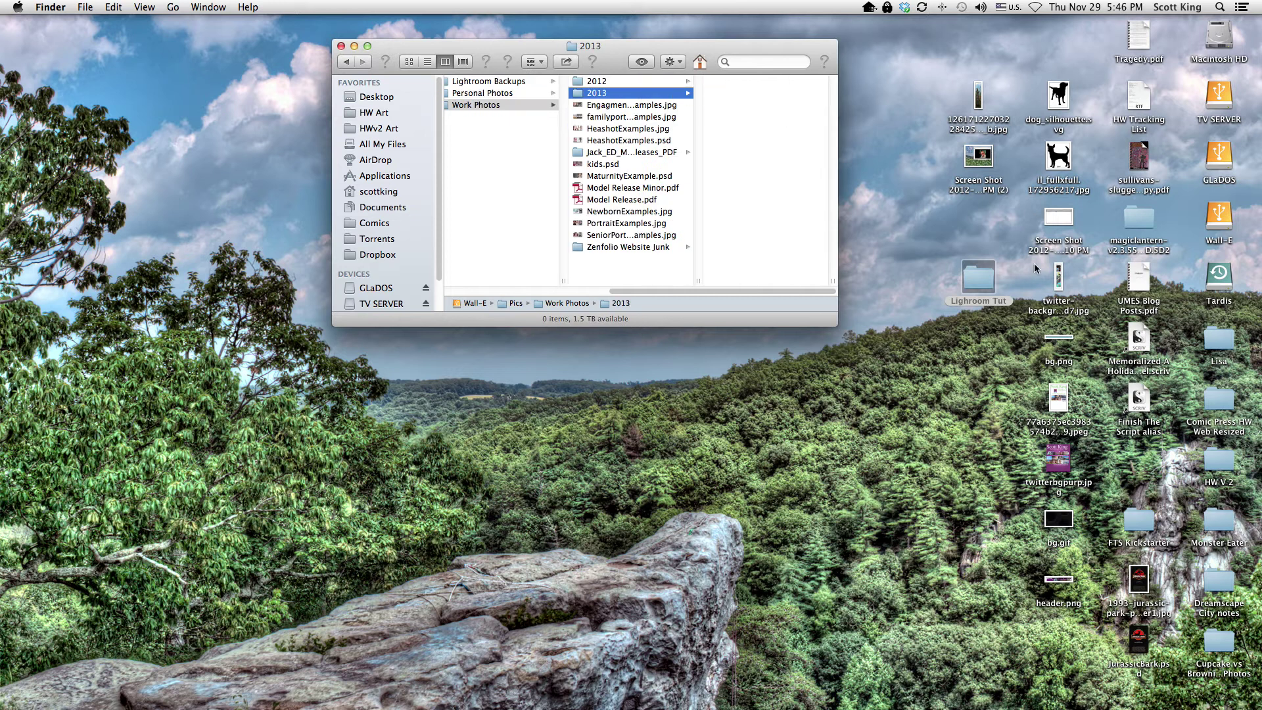
left_click_drag(981, 281, 737, 112)
left_click(741, 80)
- Review the parent folders leading to the copied Lighroom Tut folder and close the Finder window
scroll(547, 105, "left", 10)
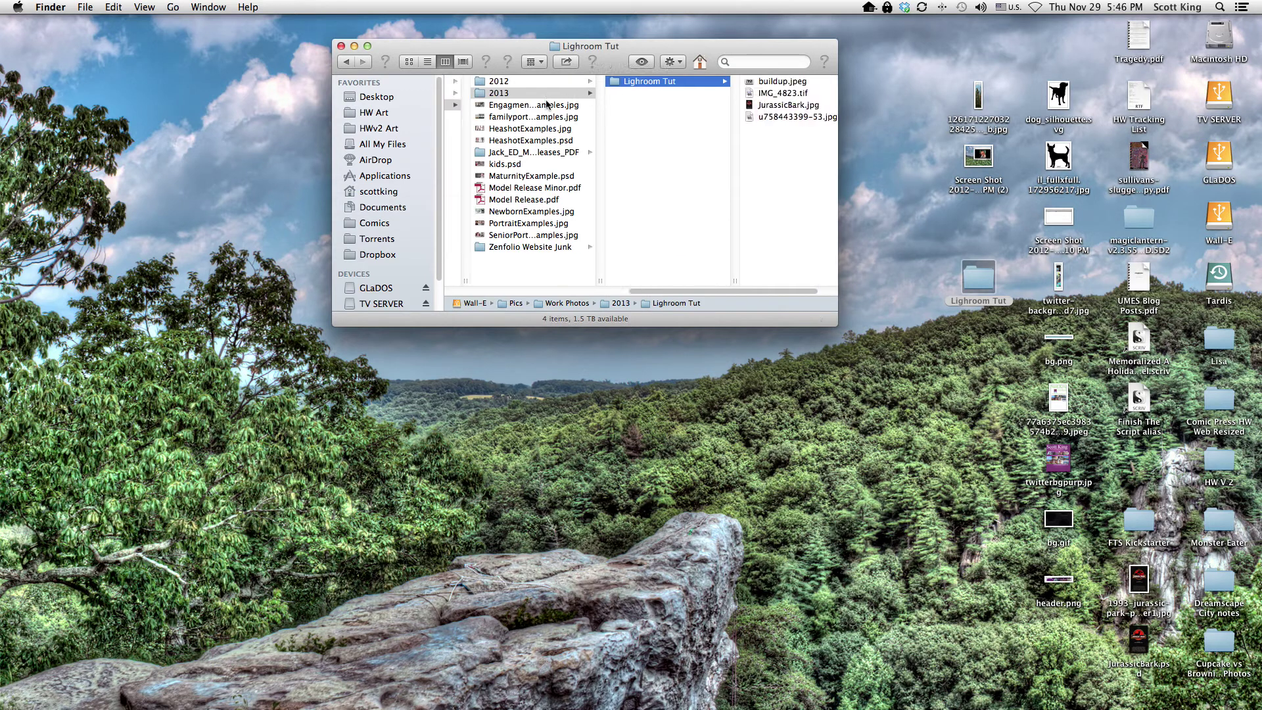
scroll(670, 105, "right", 10)
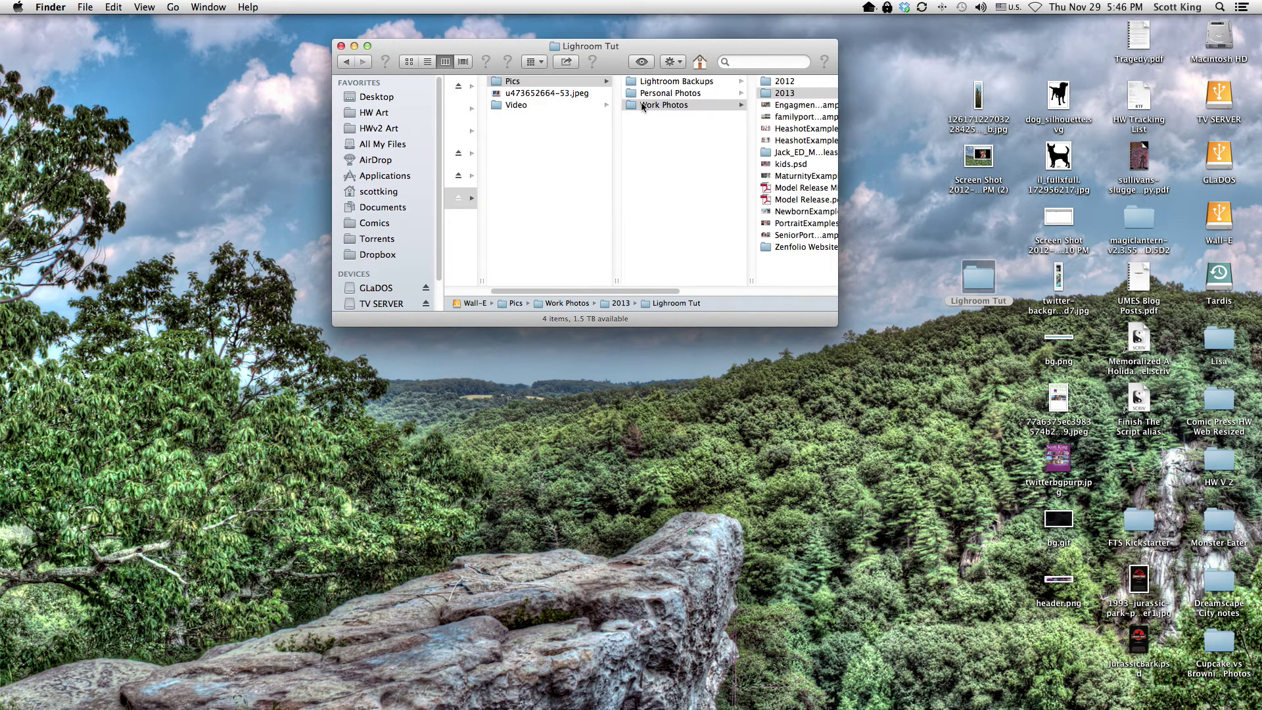
left_click(341, 46)
- Switch to Lightroom and start a photo import
key("super+Tab")
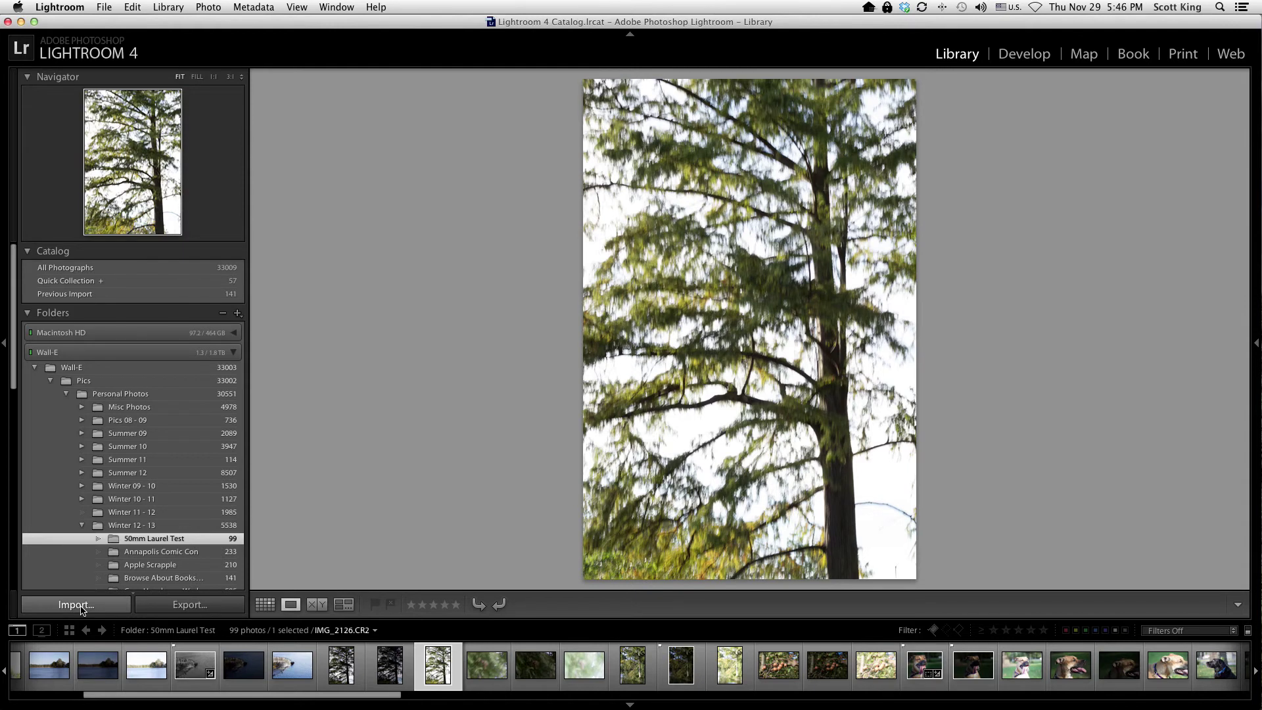
left_click(81, 608)
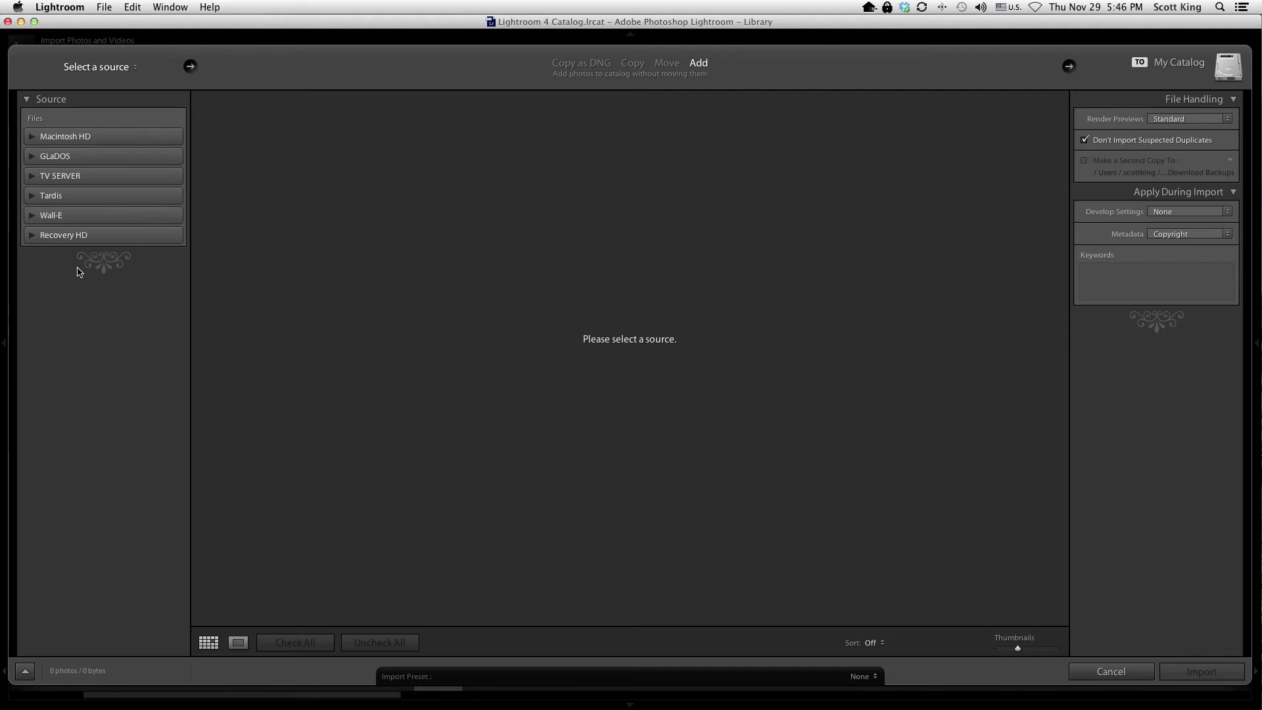
- Choose the Lighroom Tut folder in Pics, Work Photos, 2013 on the Wall-E drive as the import source
left_click(33, 216)
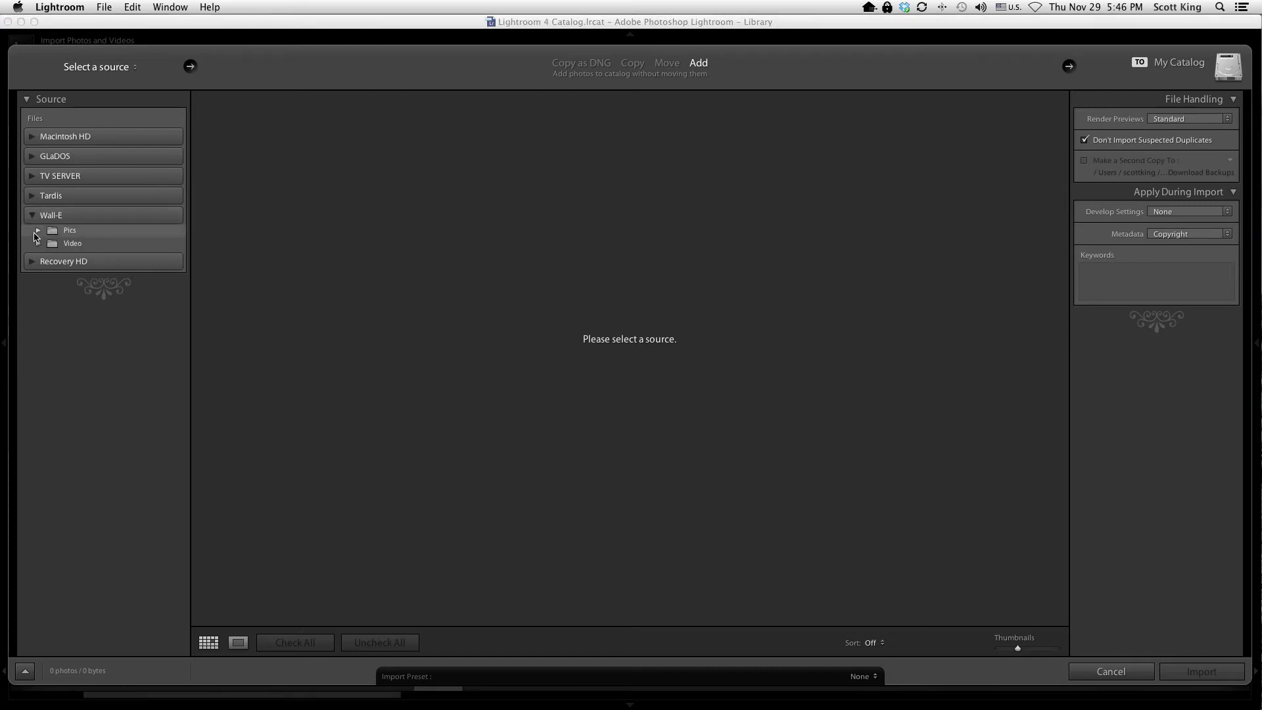
left_click(39, 231)
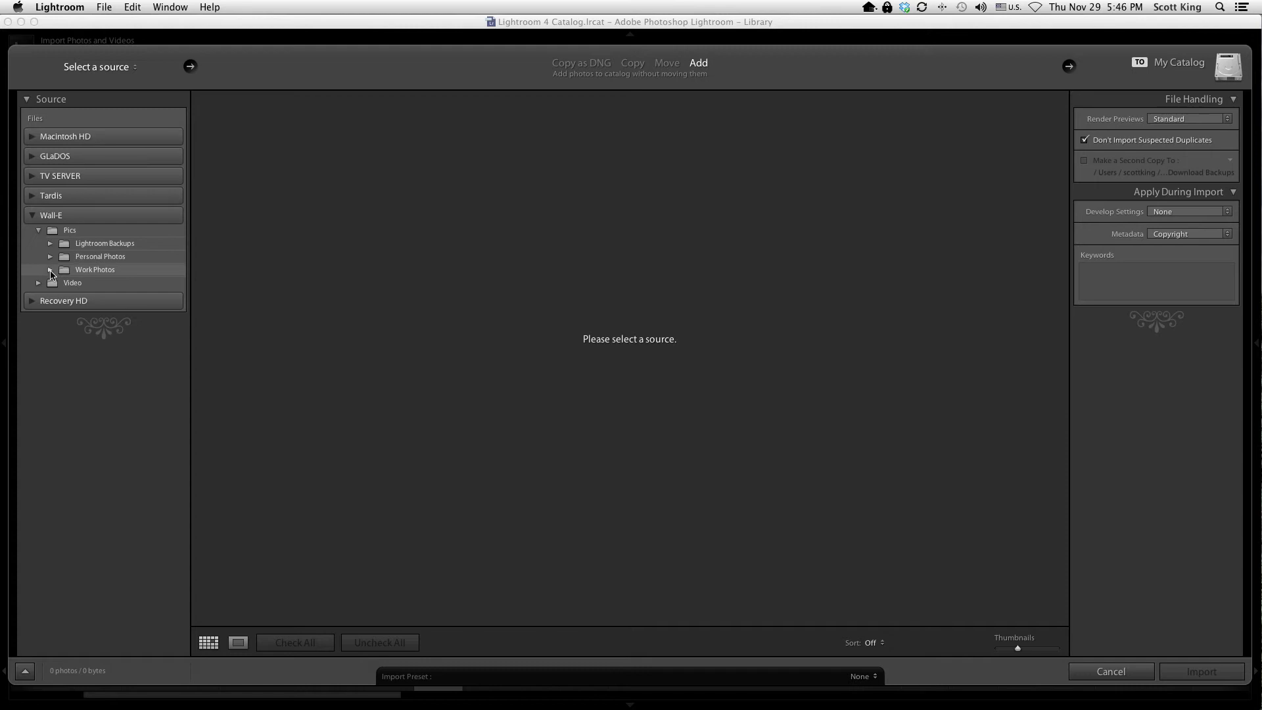
left_click(50, 269)
left_click(61, 296)
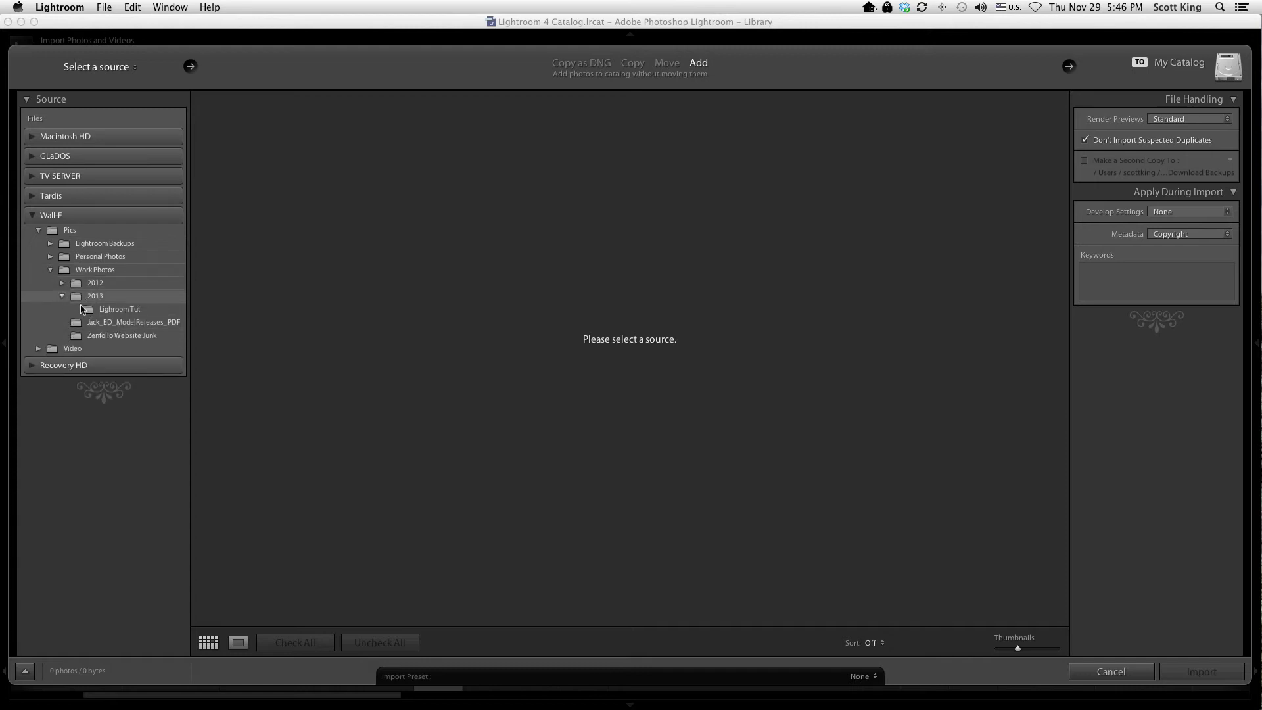
left_click(118, 311)
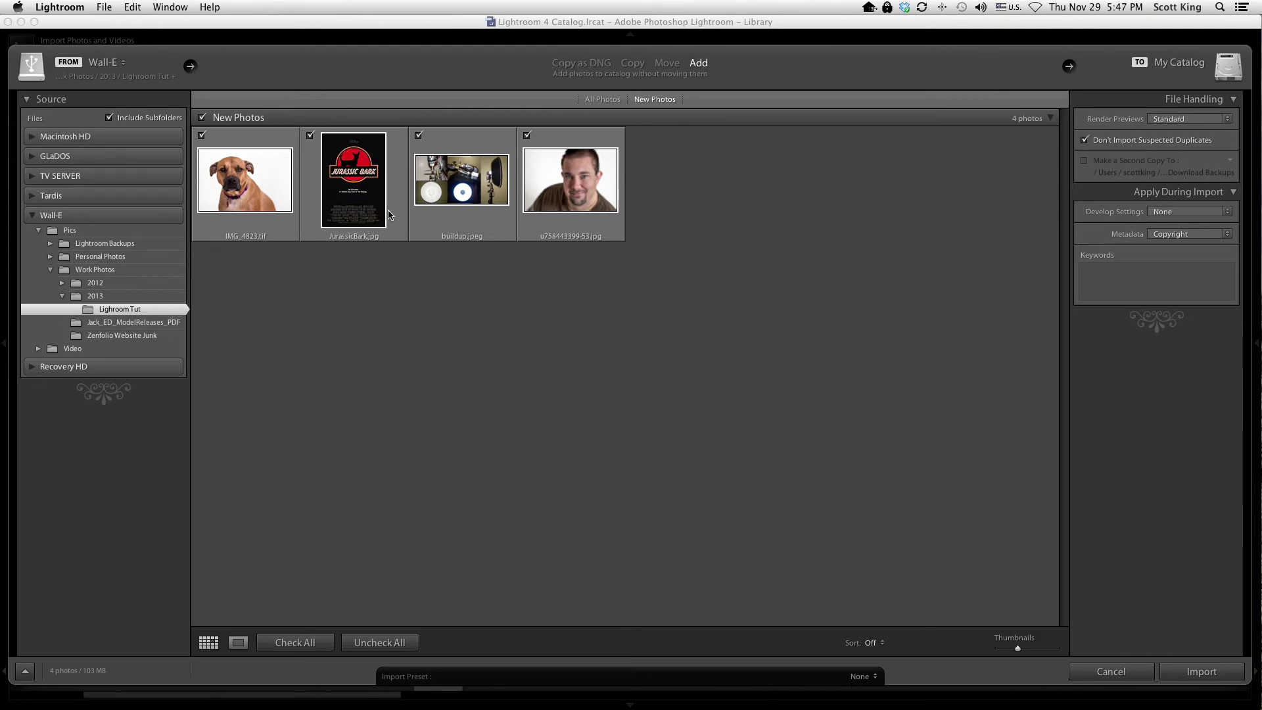
- Review the render preview options and develop presets for the import, keeping Standard previews and no develop preset
mouse_move(387, 214)
left_click(1207, 120)
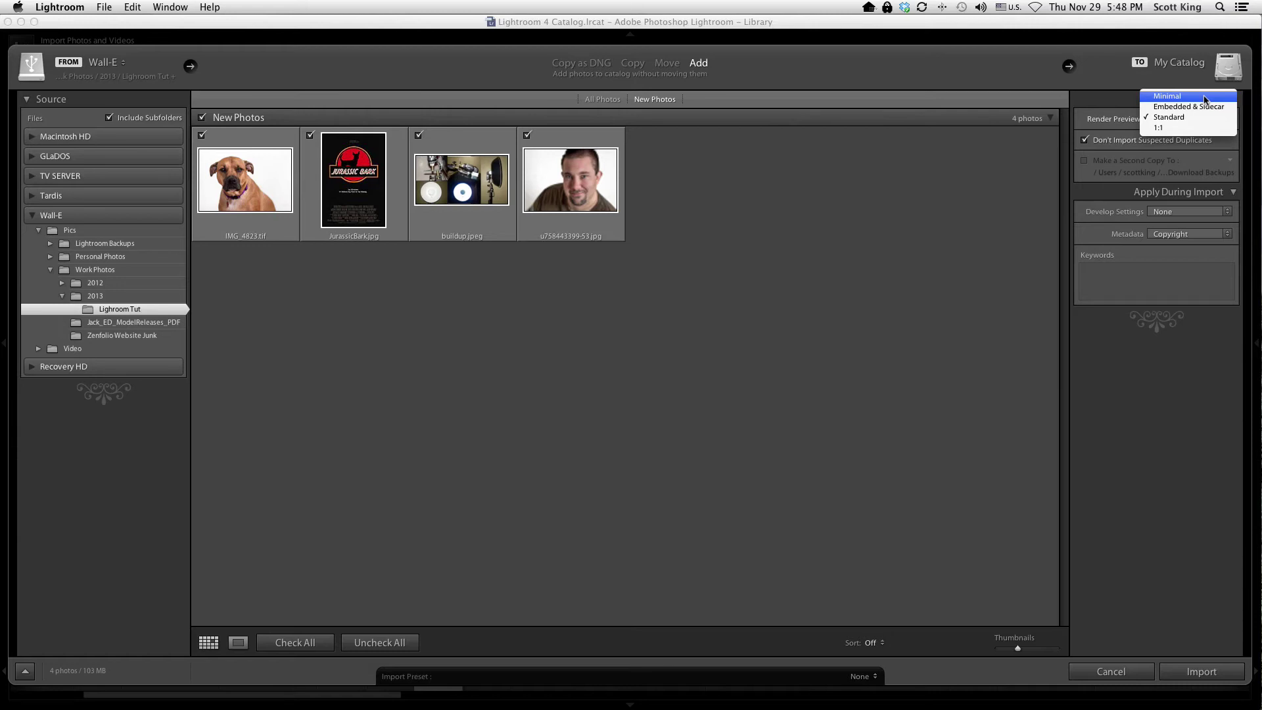
left_click(1167, 134)
left_click(1197, 117)
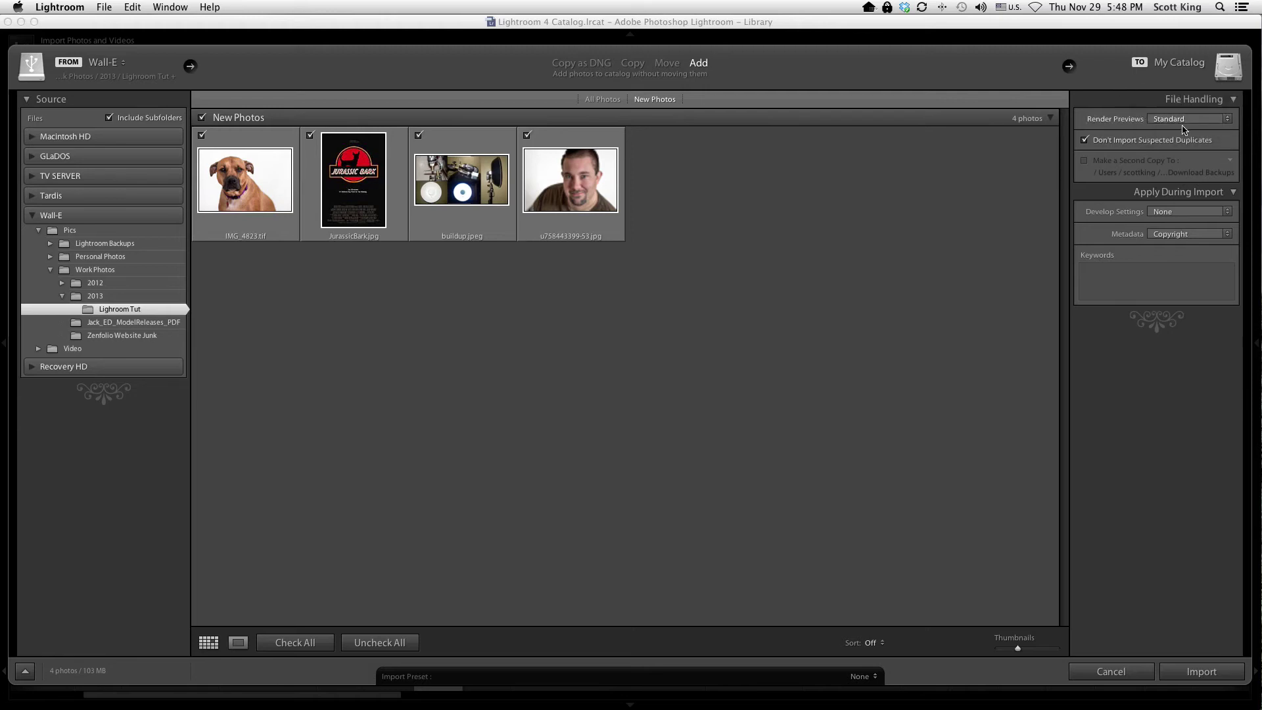
left_click(1195, 215)
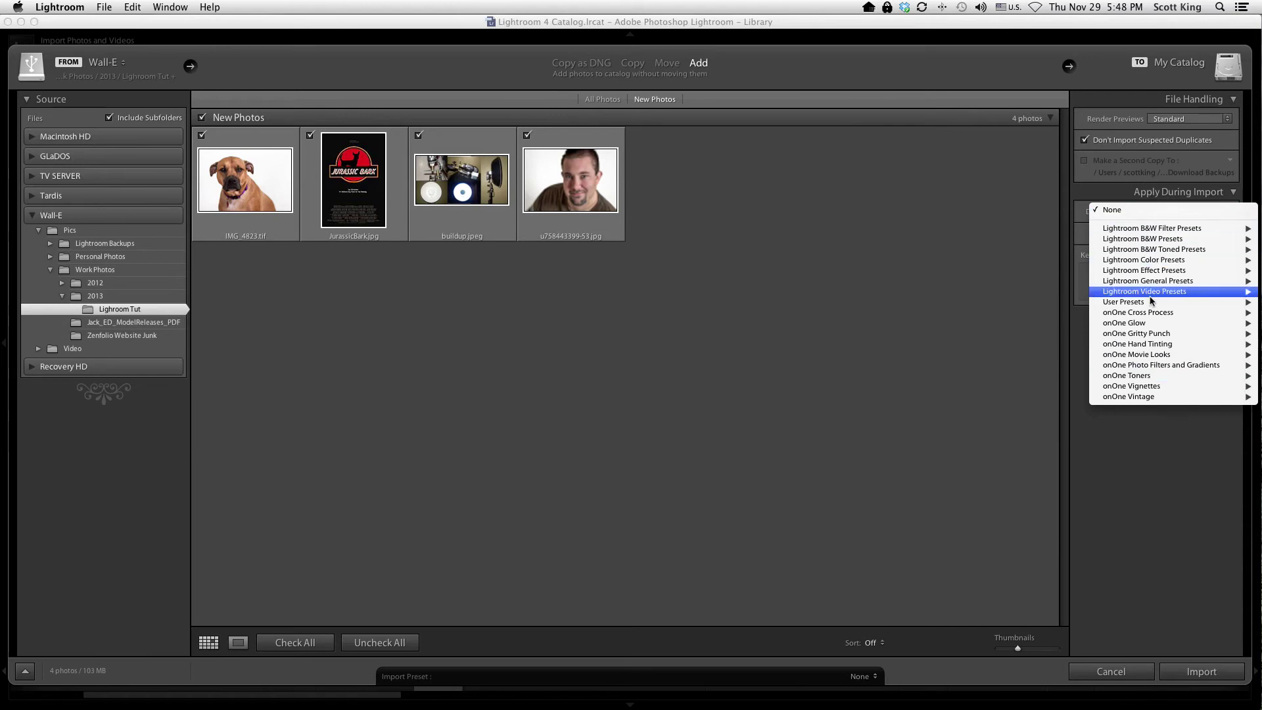
left_click(1177, 460)
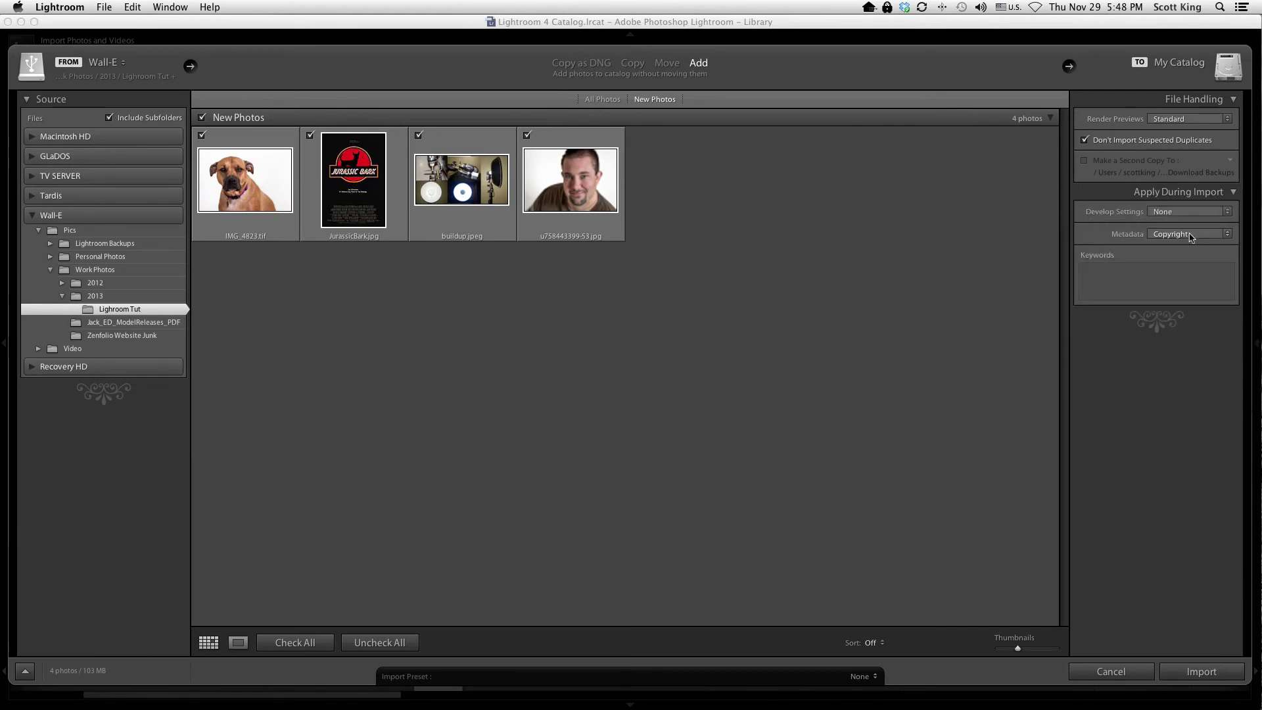
- Examine the fields available in a new metadata preset, from Basic Info to Keywords, and cancel without creating it
left_click(1229, 234)
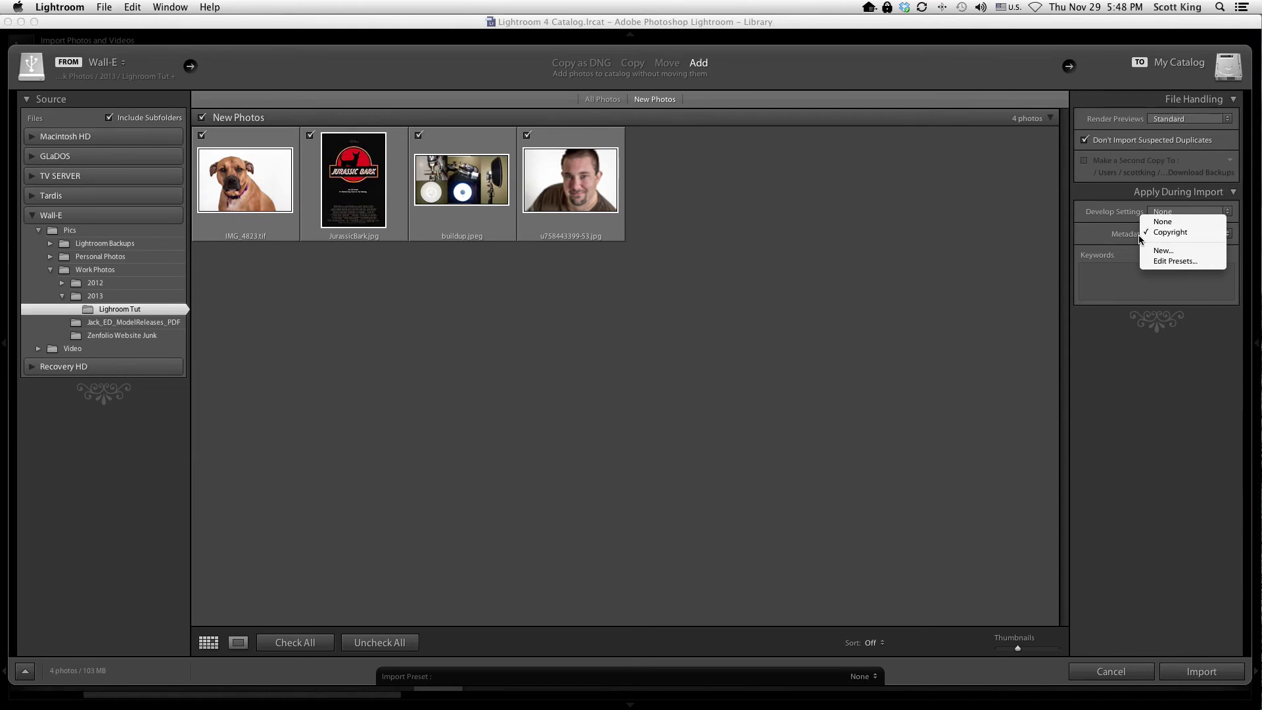
left_click(1169, 252)
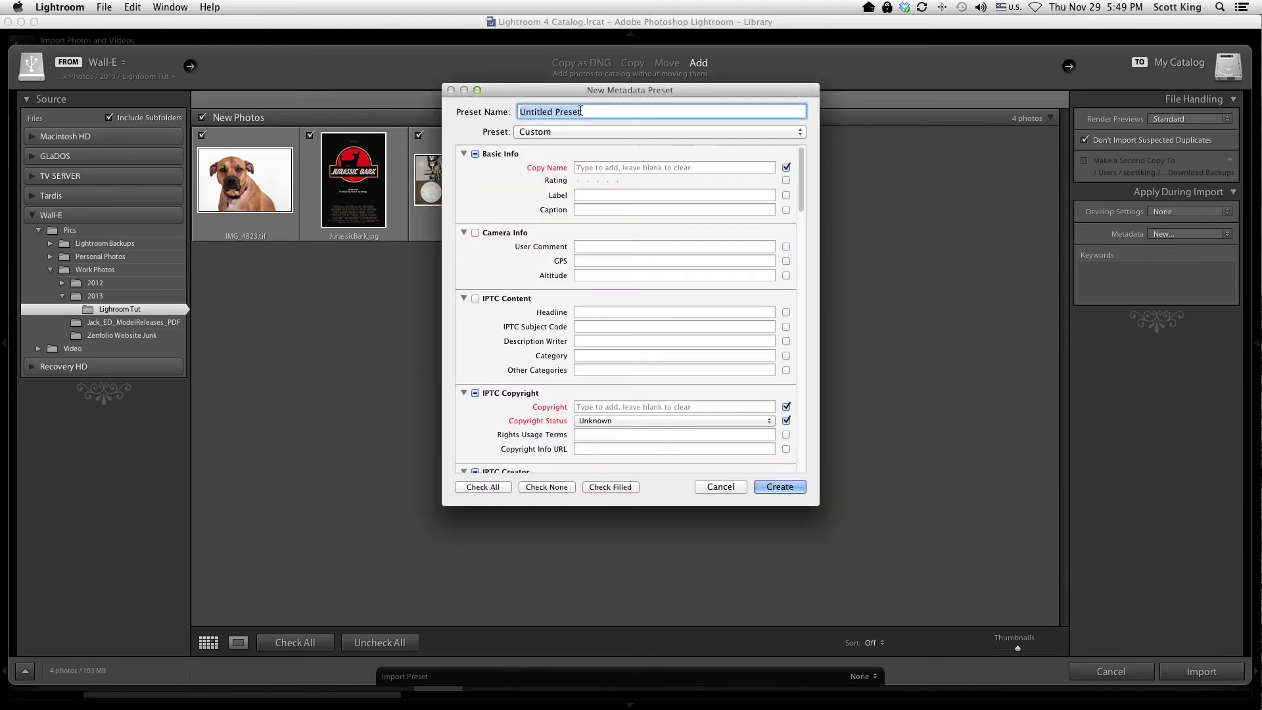
left_click(622, 167)
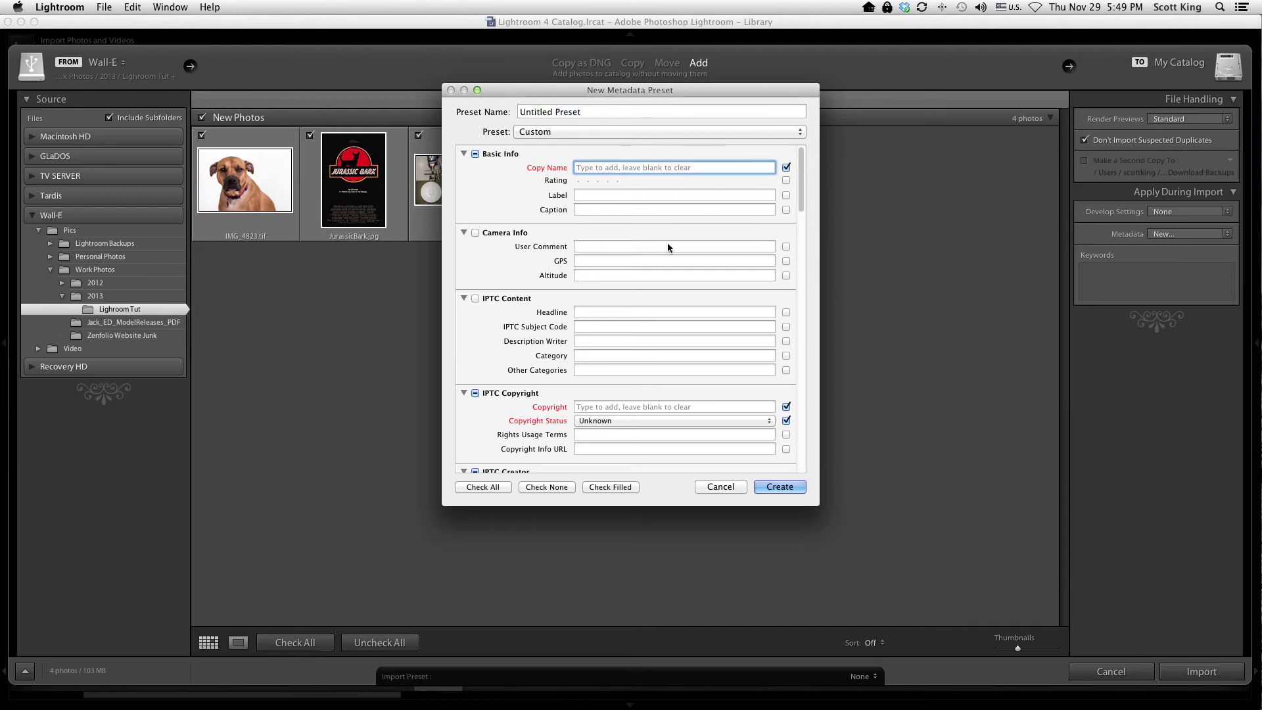
scroll(660, 195, "down", 3)
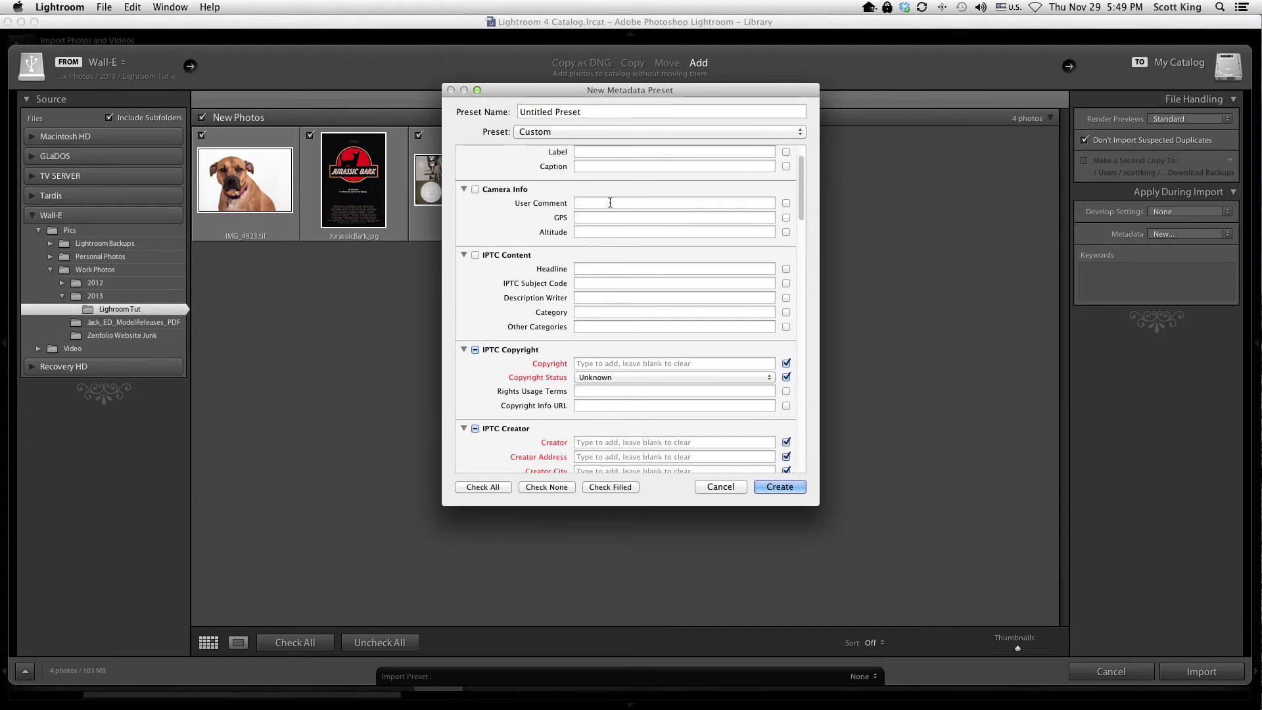
scroll(621, 255, "down", 5)
scroll(621, 254, "down", 1)
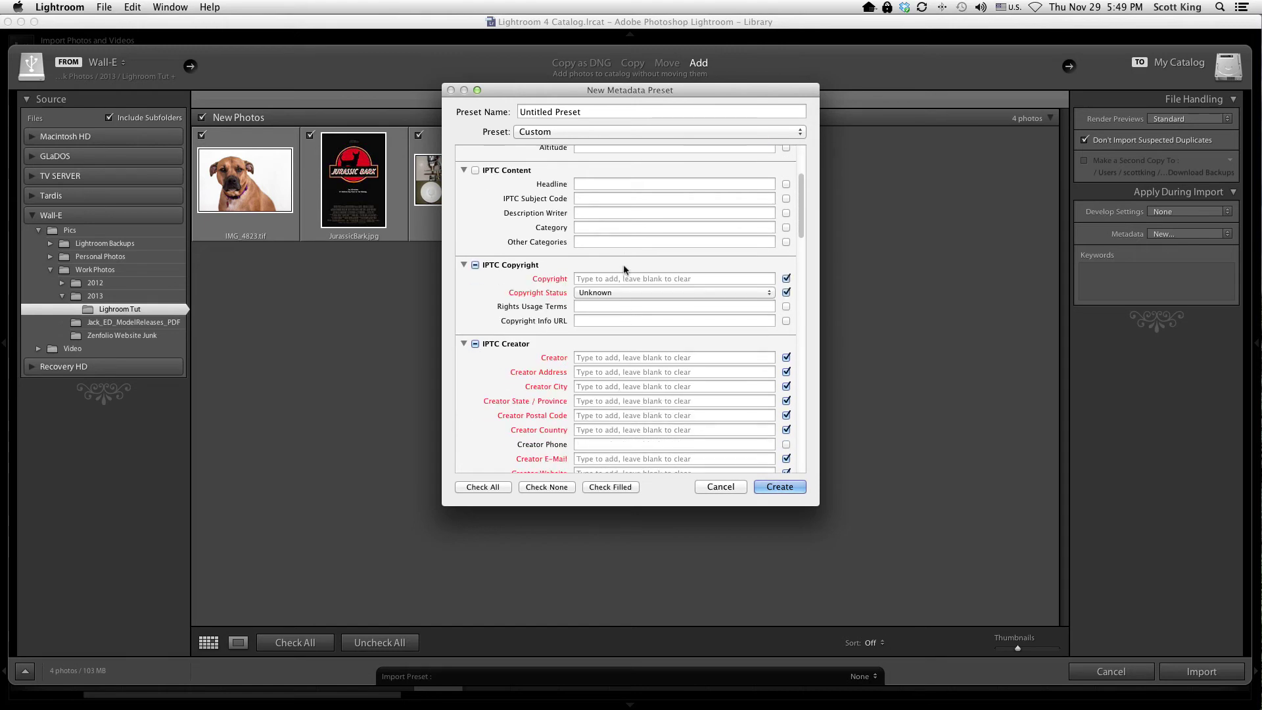
left_click(623, 291)
left_click(573, 258)
scroll(616, 199, "down", 18)
scroll(616, 203, "down", 20)
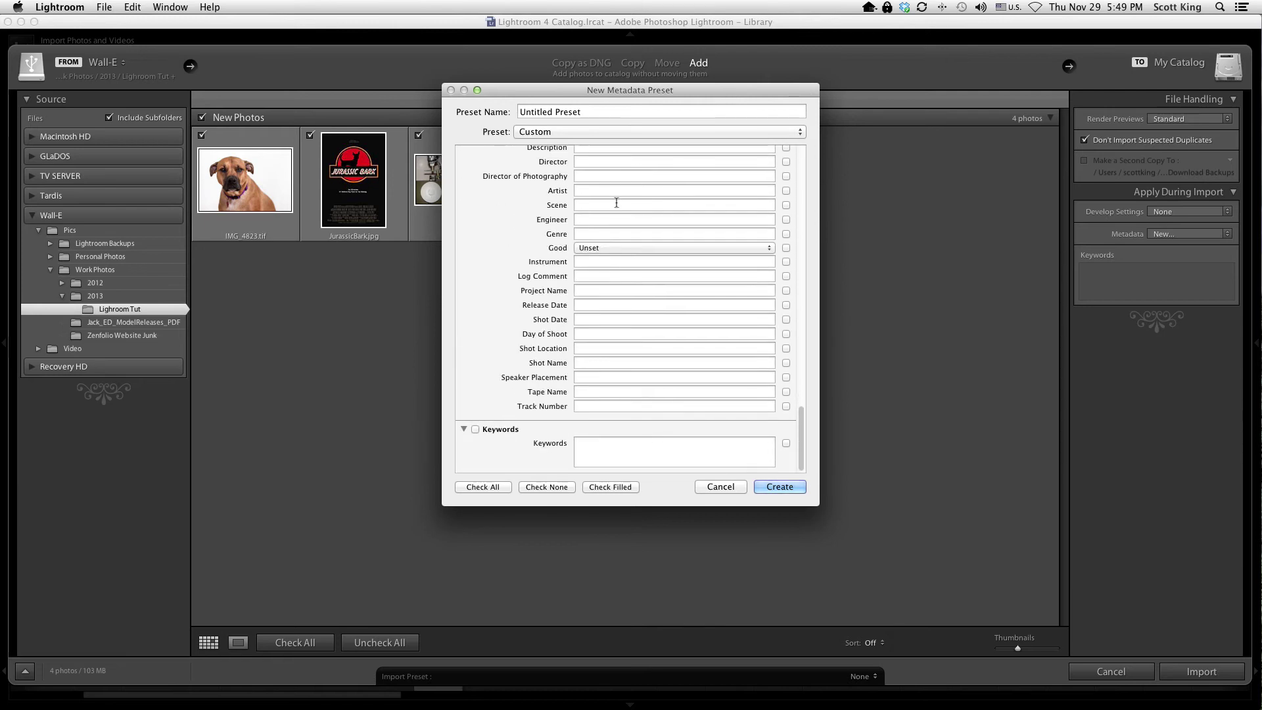
scroll(617, 203, "up", 20)
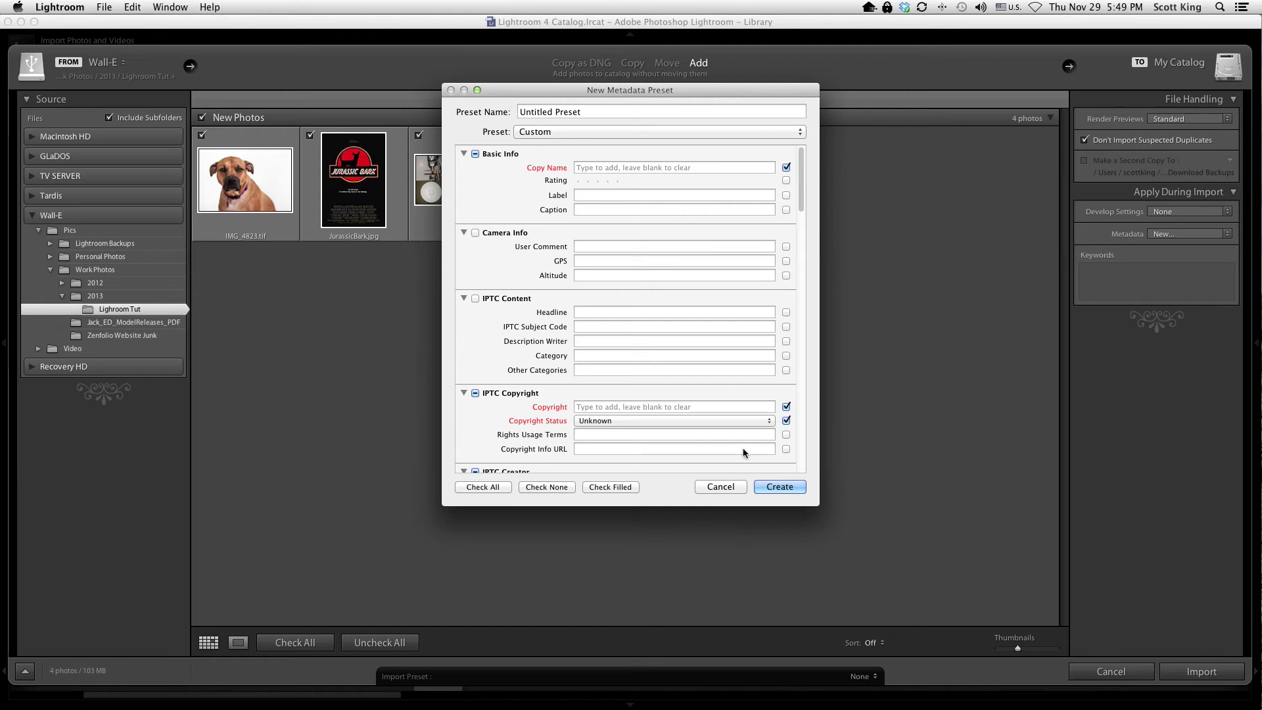
left_click(732, 484)
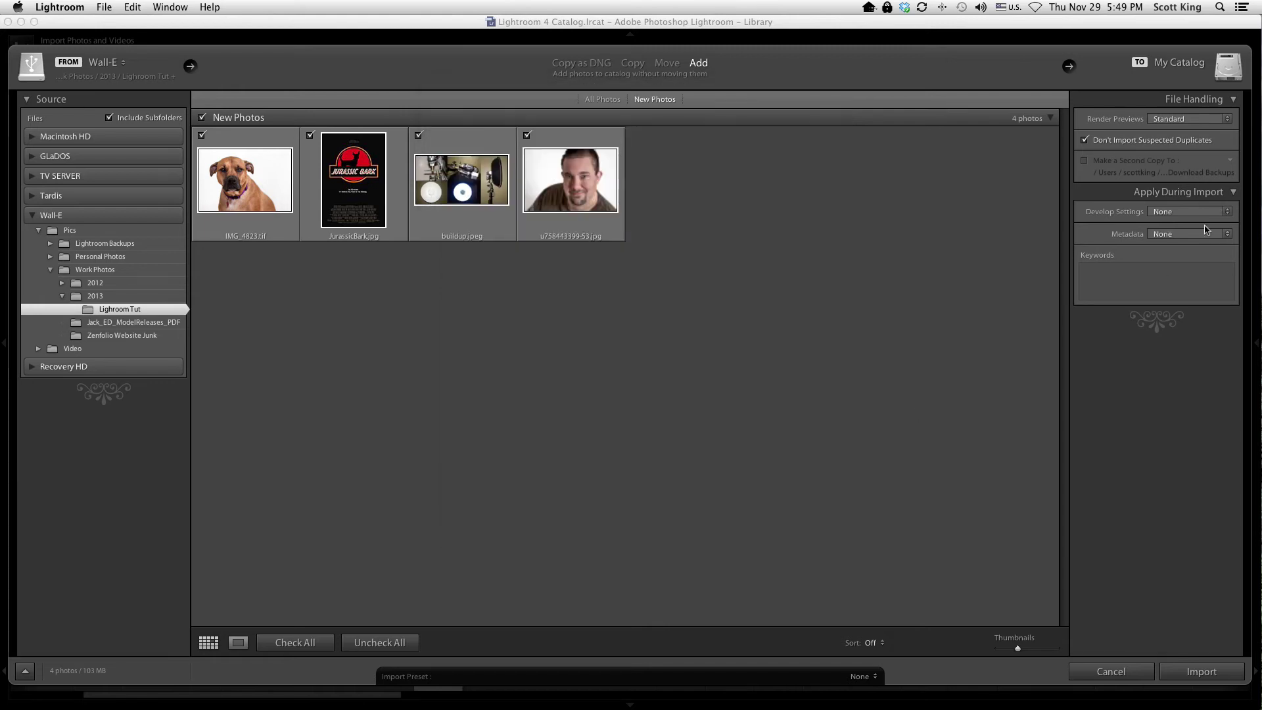
- Set the import metadata to the Copyright preset and load that preset in the metadata preset editor
left_click(1198, 235)
left_click(1194, 244)
left_click(1169, 236)
left_click(1178, 262)
scroll(582, 192, "down", 3)
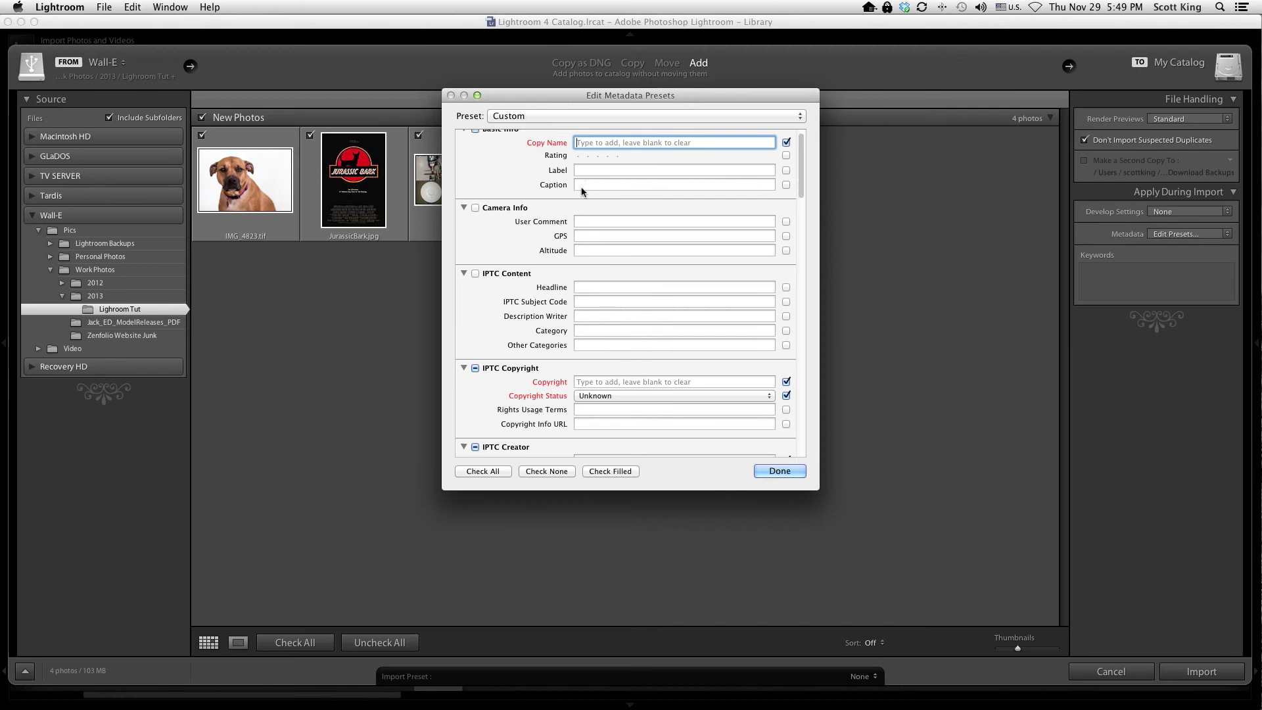
scroll(582, 191, "down", 12)
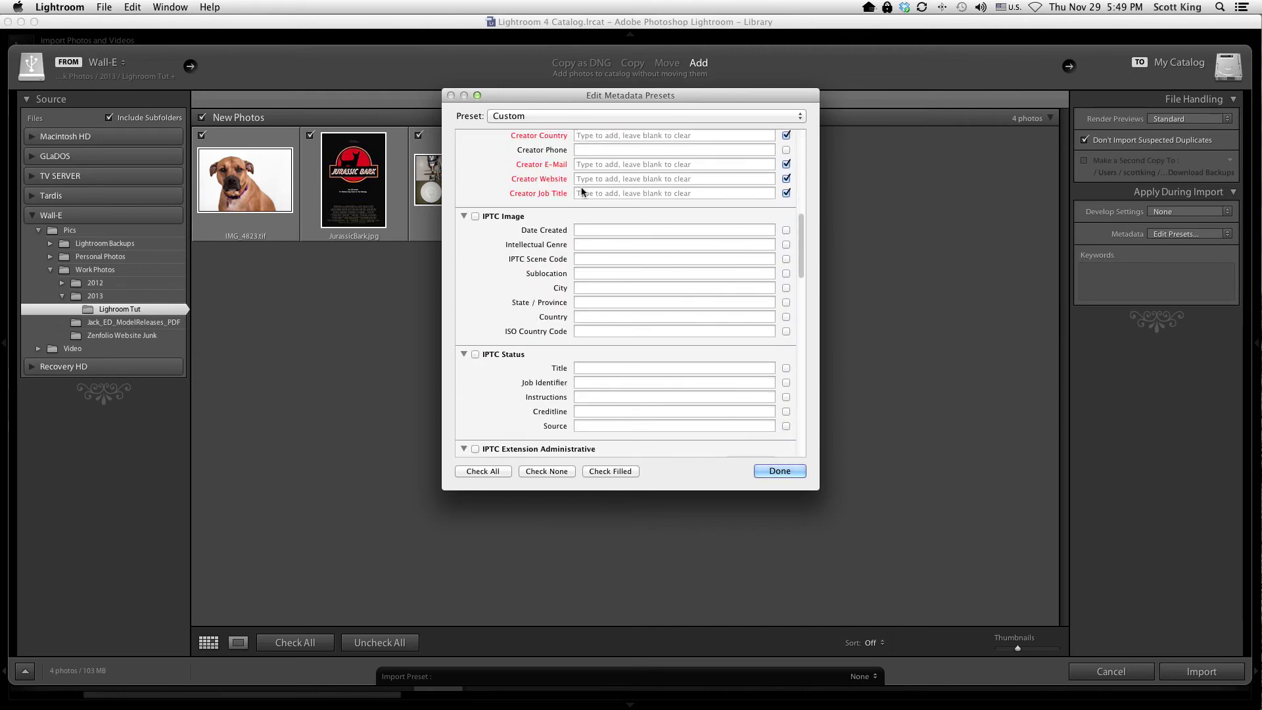
left_click(573, 115)
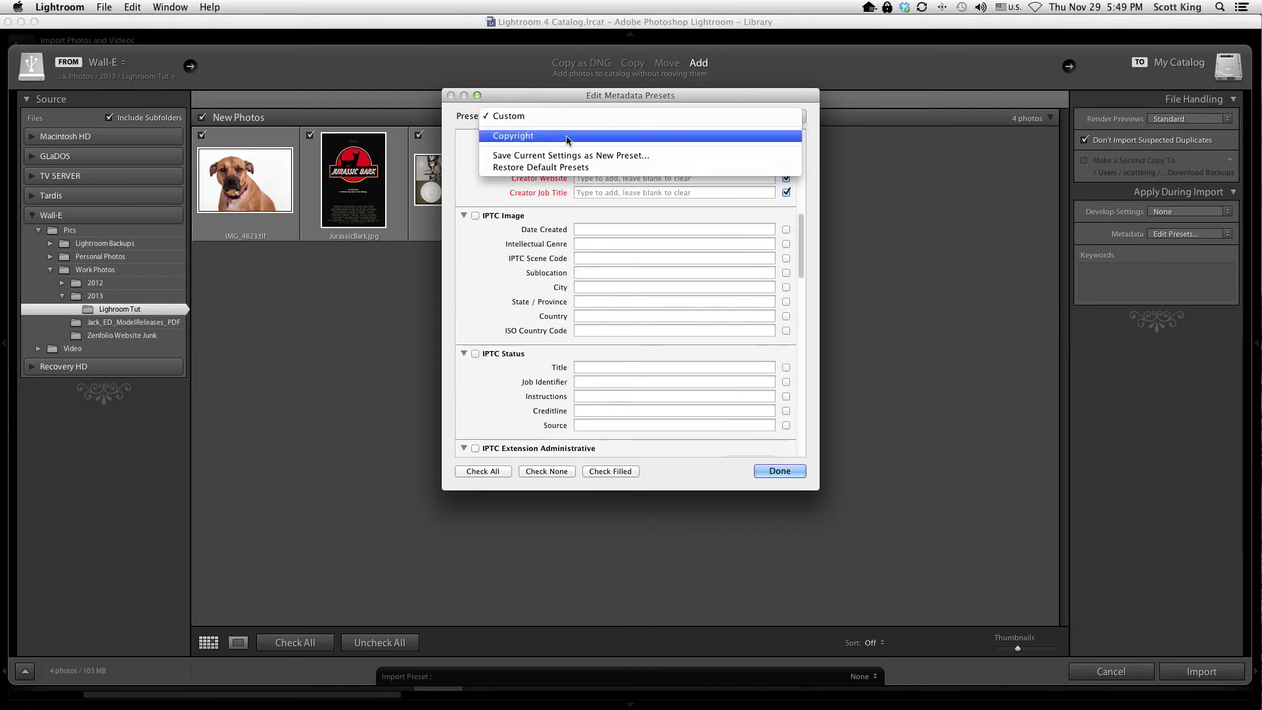
left_click(572, 133)
- Examine the Copyright preset's IPTC copyright and creator fields and close the preset editor
scroll(585, 198, "up", 10)
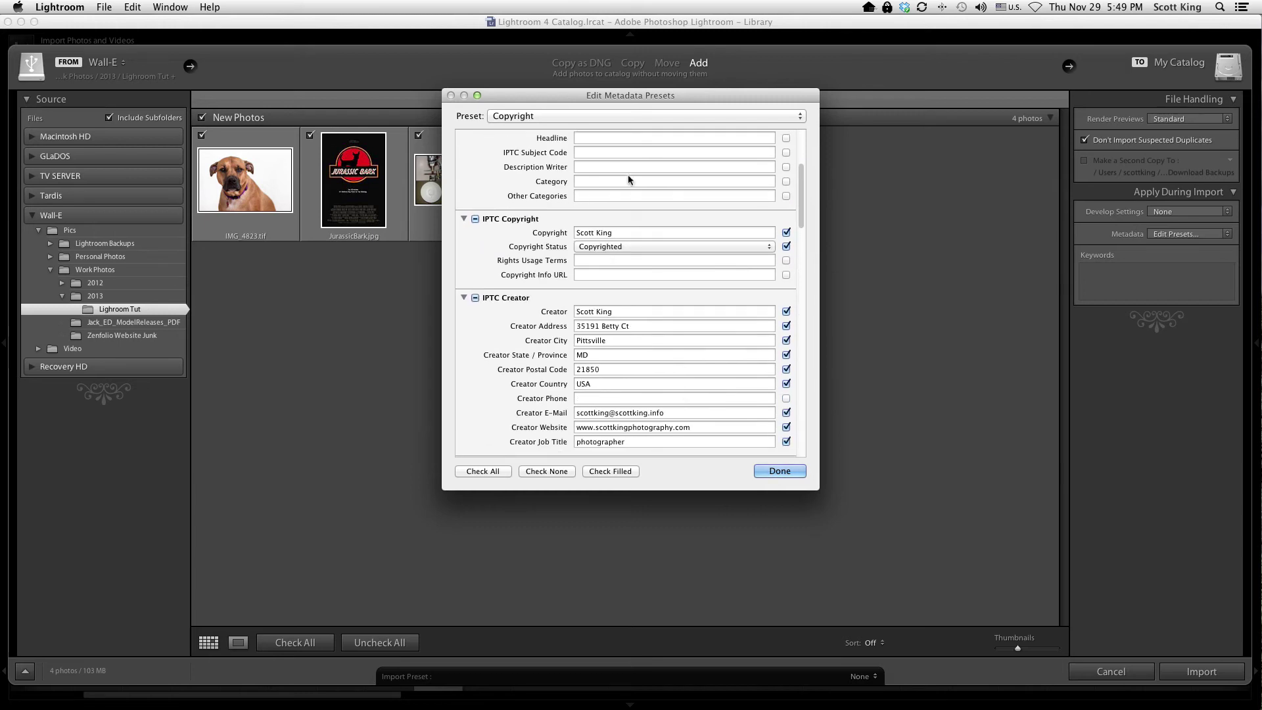
scroll(629, 175, "up", 2)
scroll(628, 174, "down", 4)
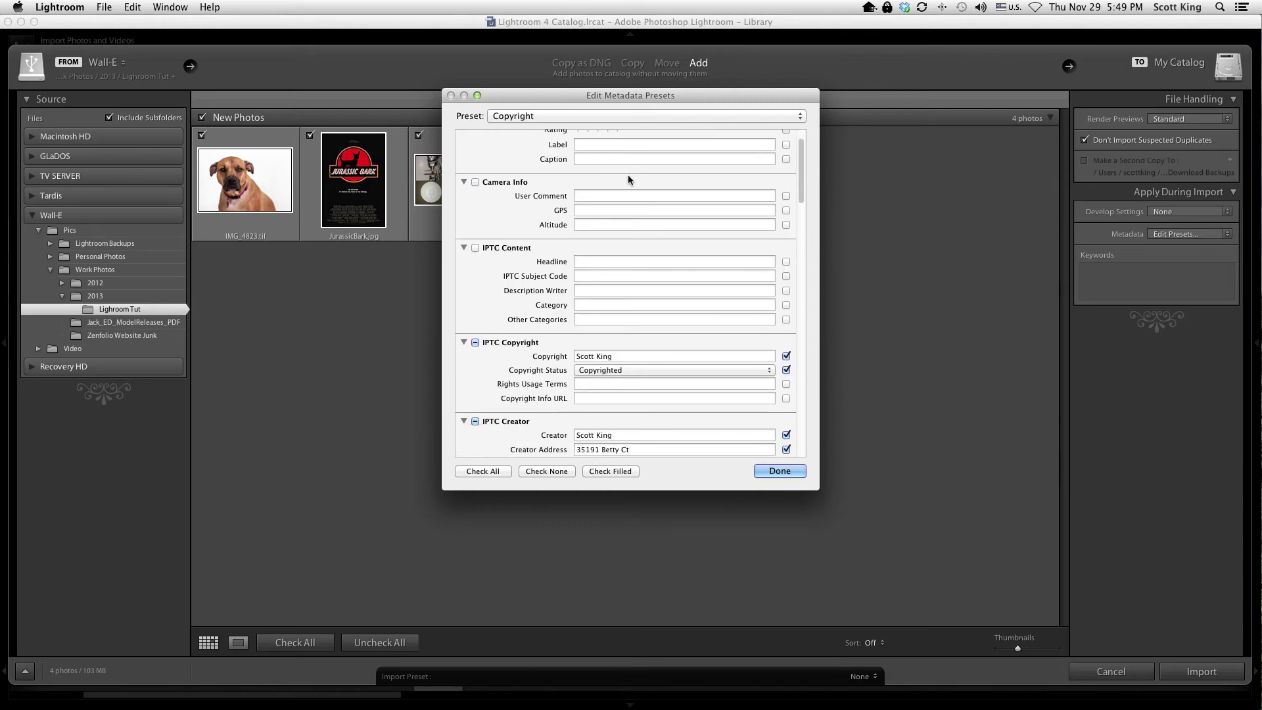
scroll(605, 330, "down", 4)
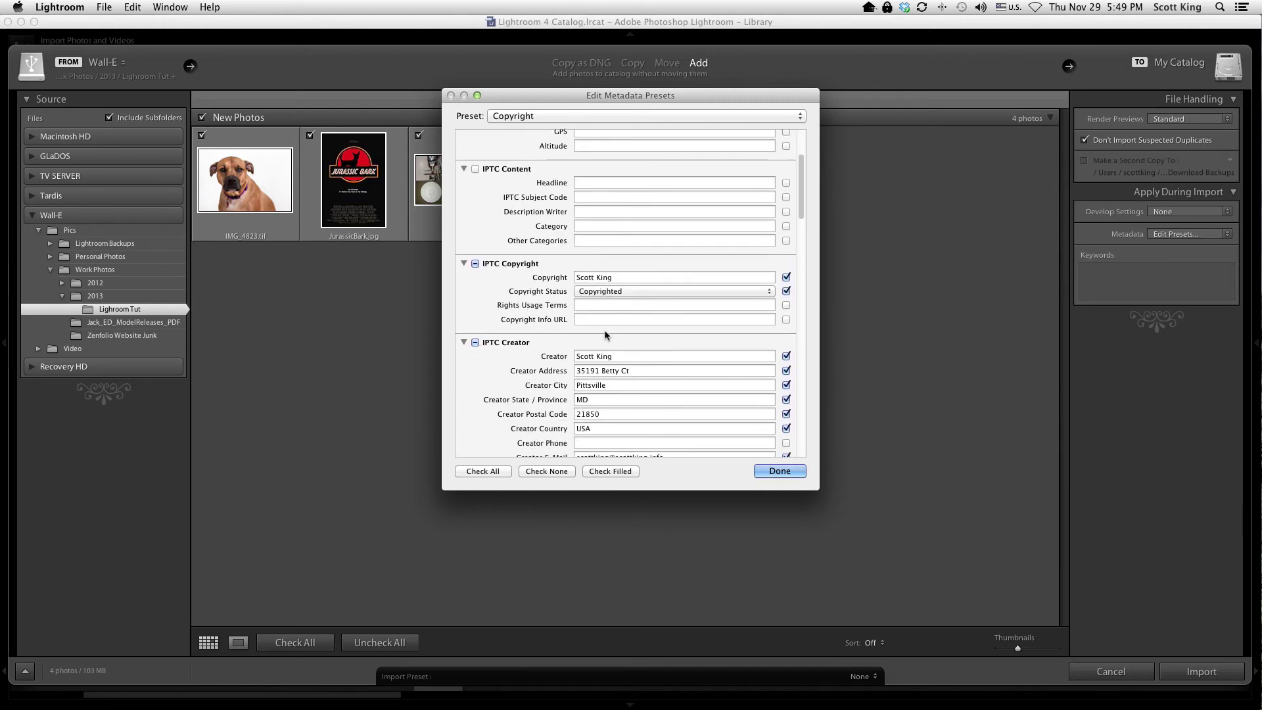
scroll(604, 332, "down", 15)
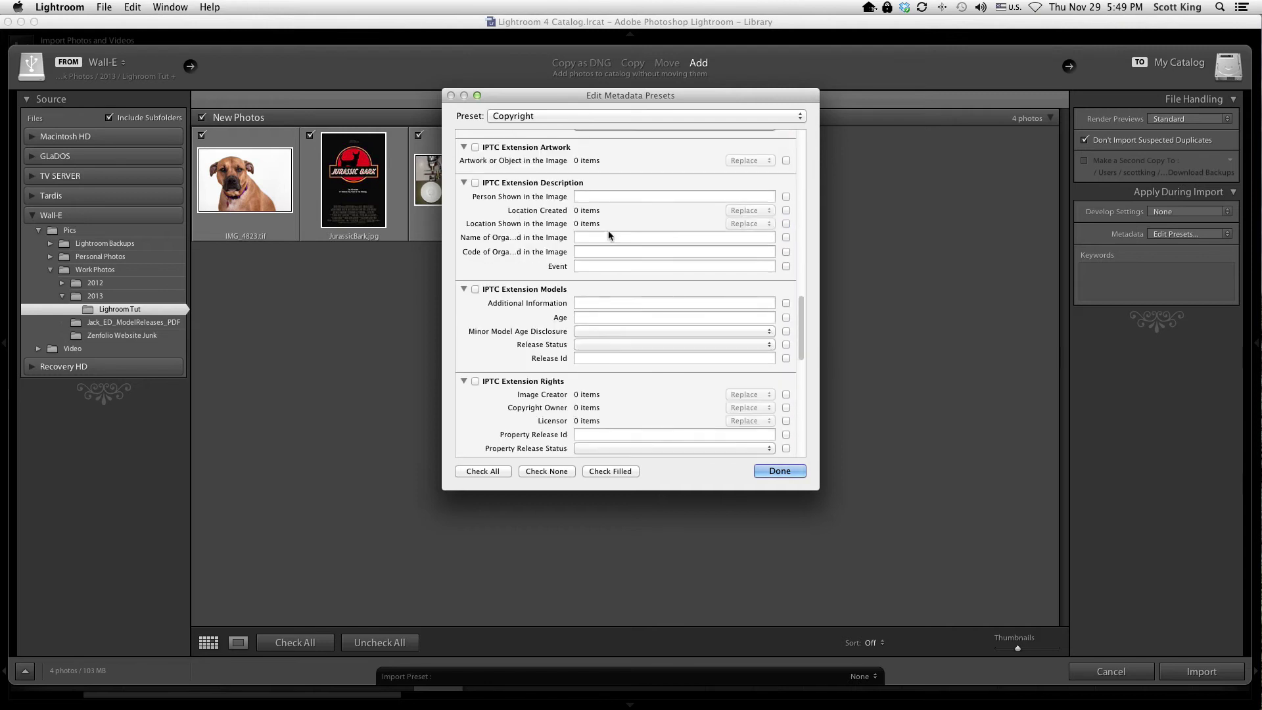
scroll(609, 231, "up", 7)
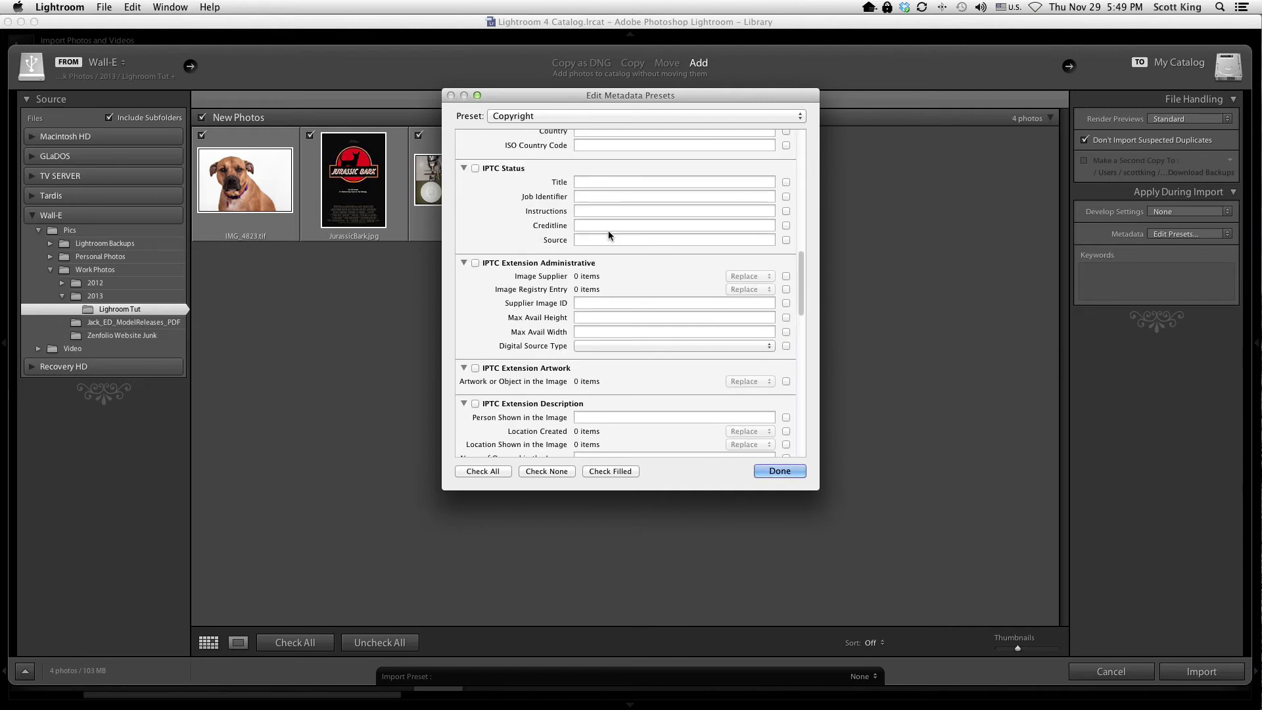
scroll(609, 235, "up", 7)
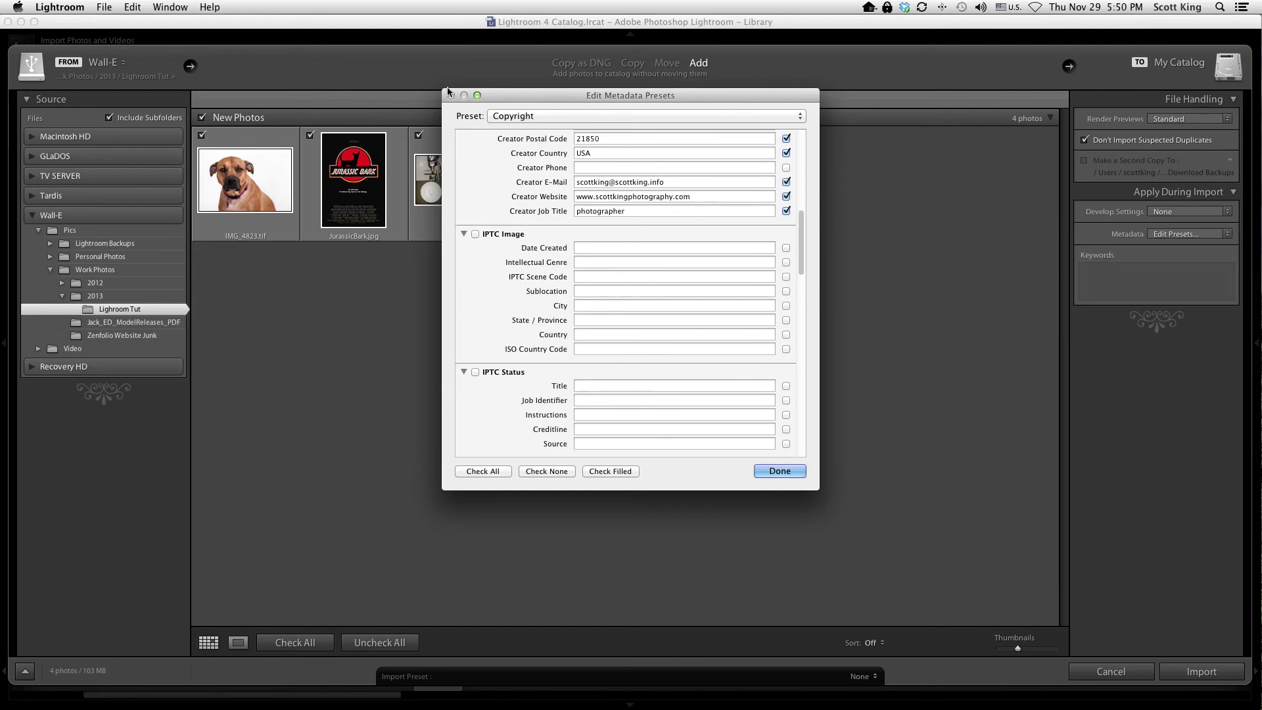
left_click(796, 473)
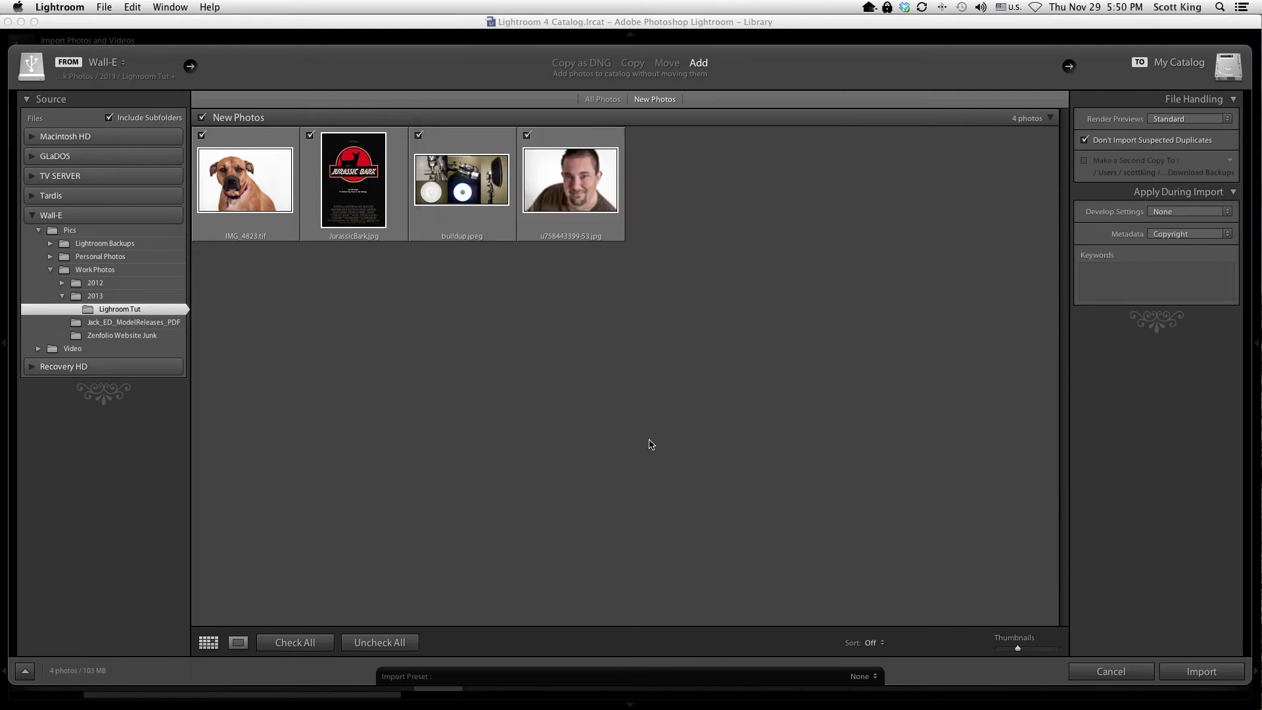
- Leave the import keywords blank and import all checked photos into the catalog
left_click(1144, 292)
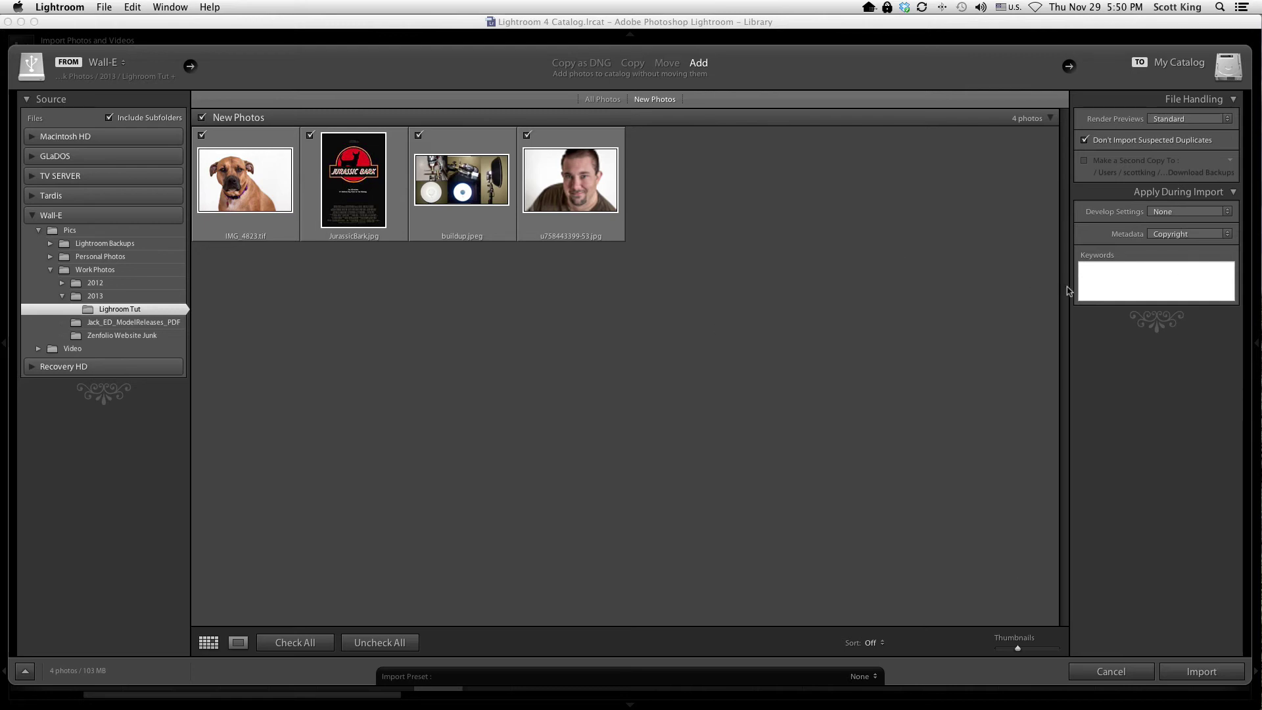
left_click(1118, 501)
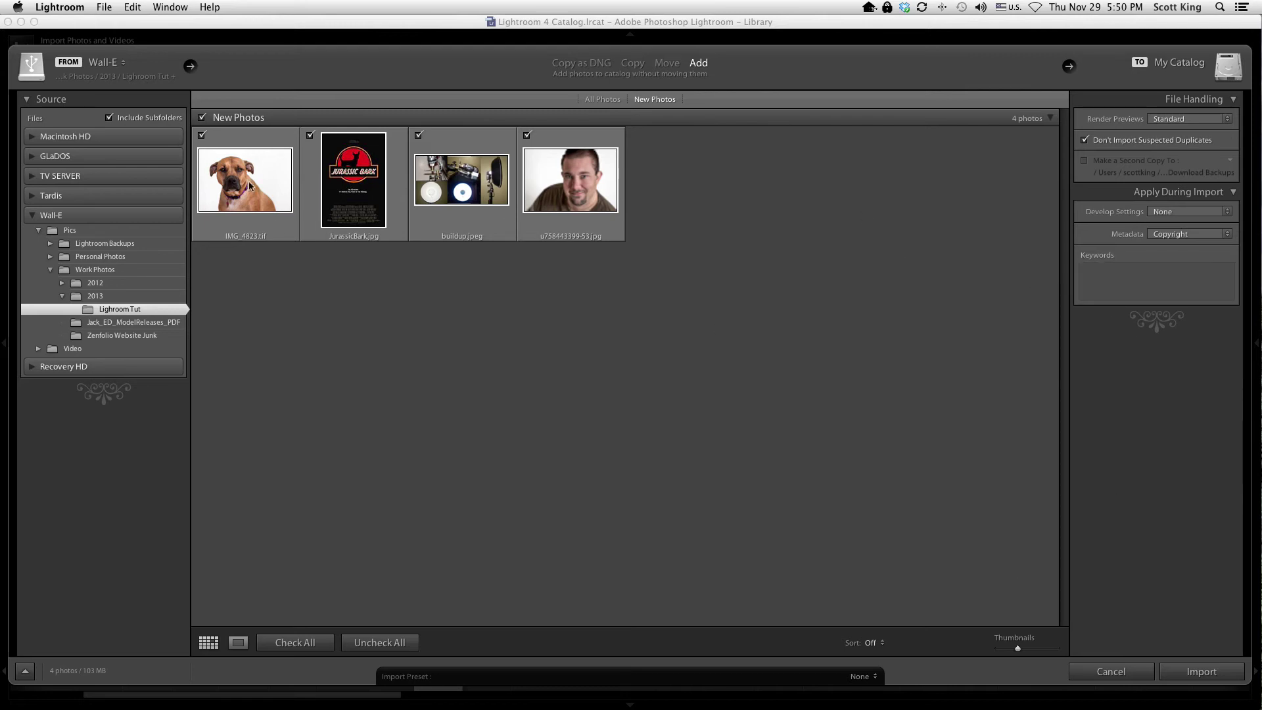
left_click(1227, 677)
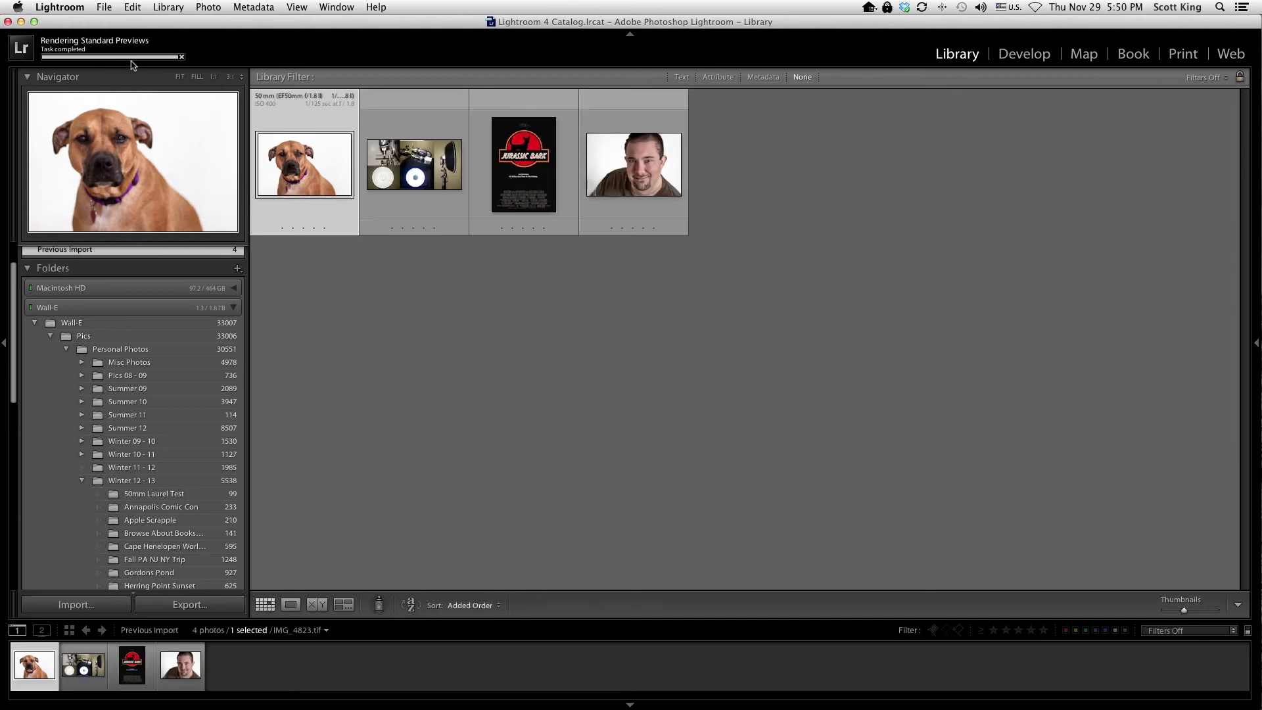
- Enlarge the dog photo IMG_4823.tif in Loupe view and browse through the other imported photos
left_click(792, 290)
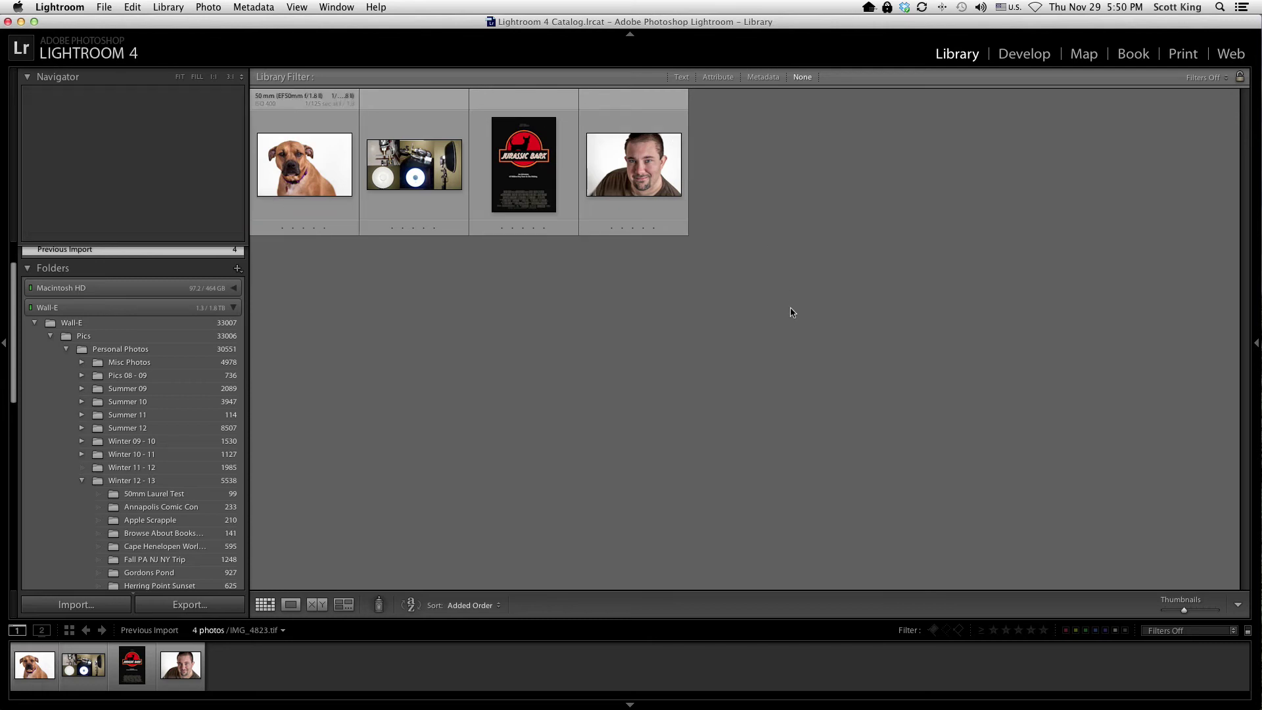
double_click(302, 179)
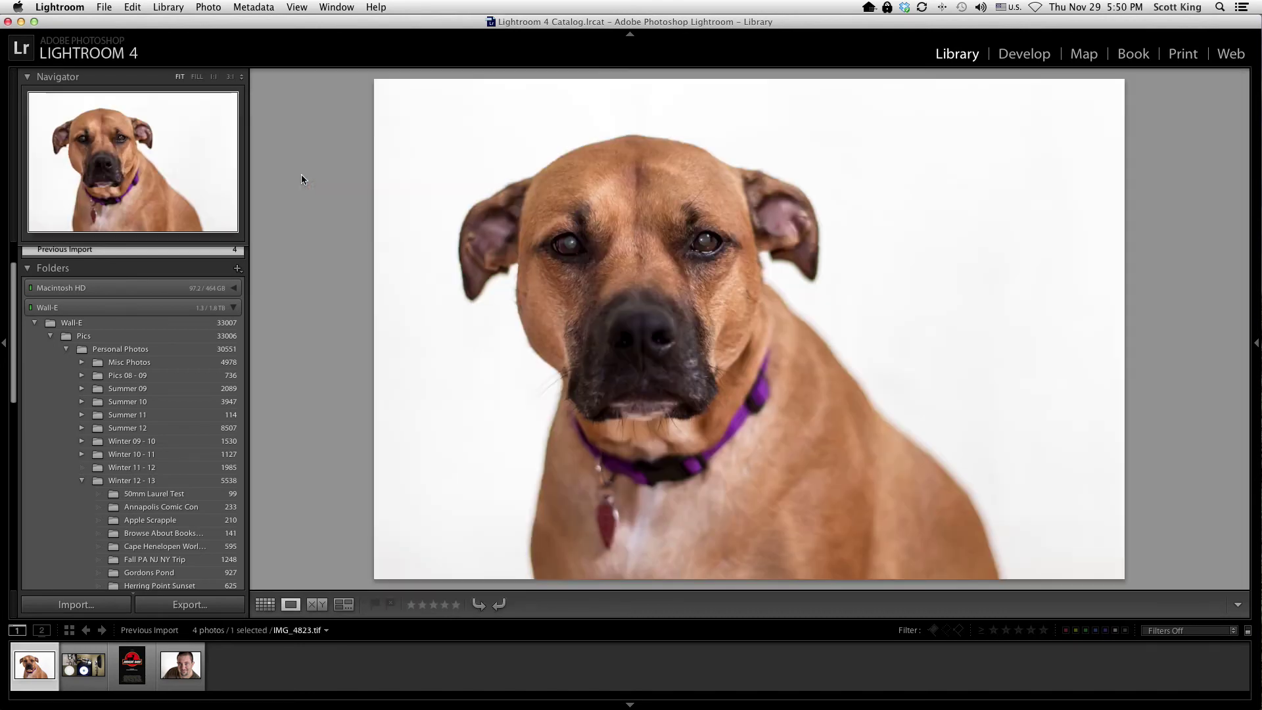
key("Right")
key("Right")
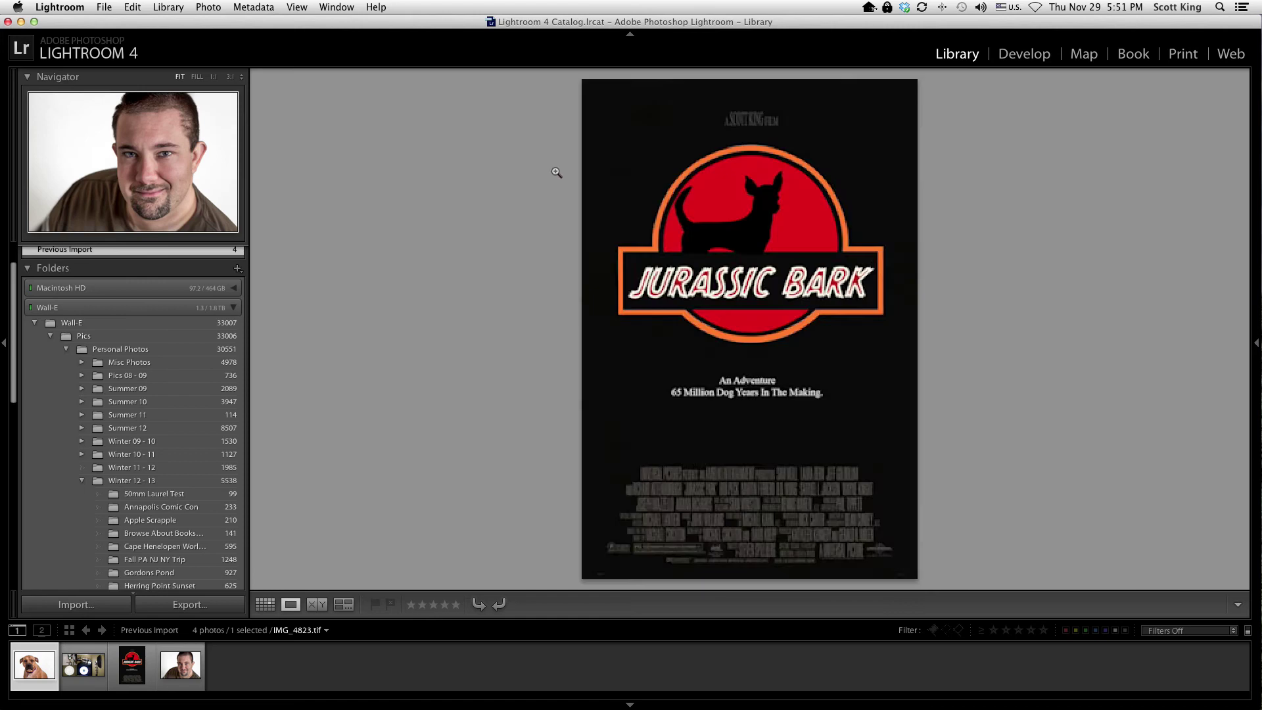
key("Left")
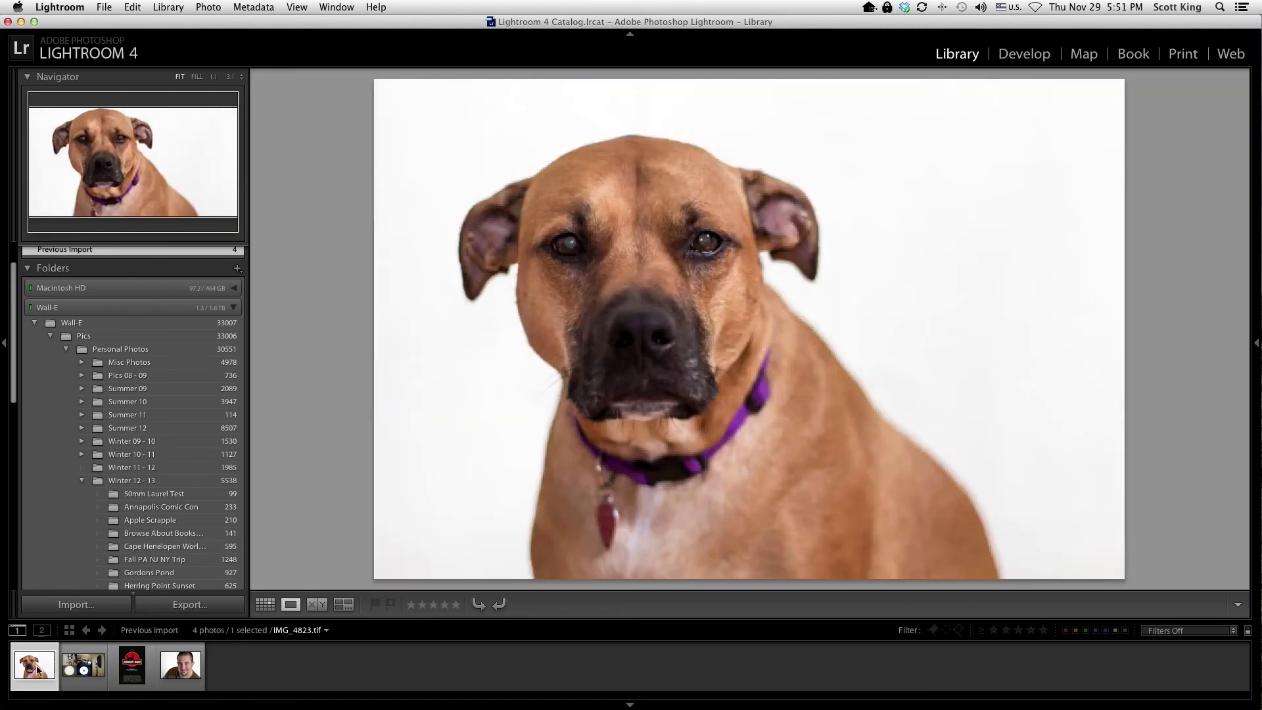
- Return to the thumbnail grid and show the dog photo beside the lighting equipment photo in Compare view
left_click(266, 607)
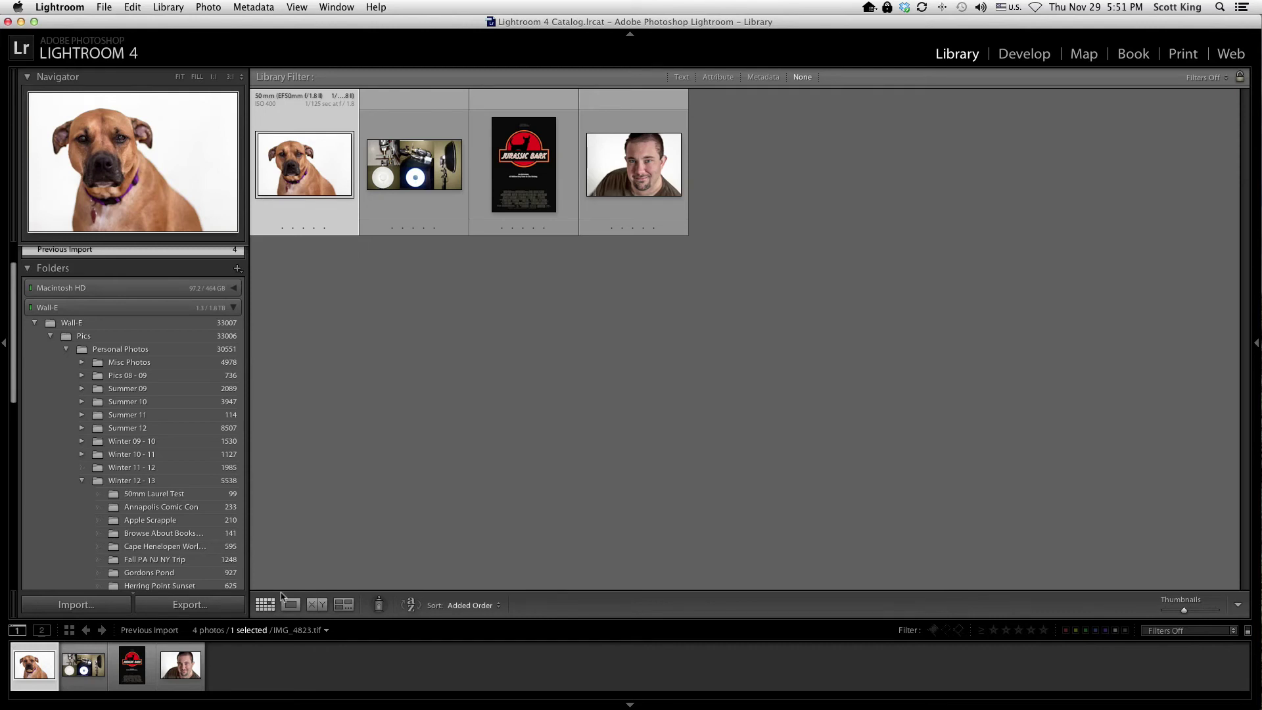
left_click(318, 605)
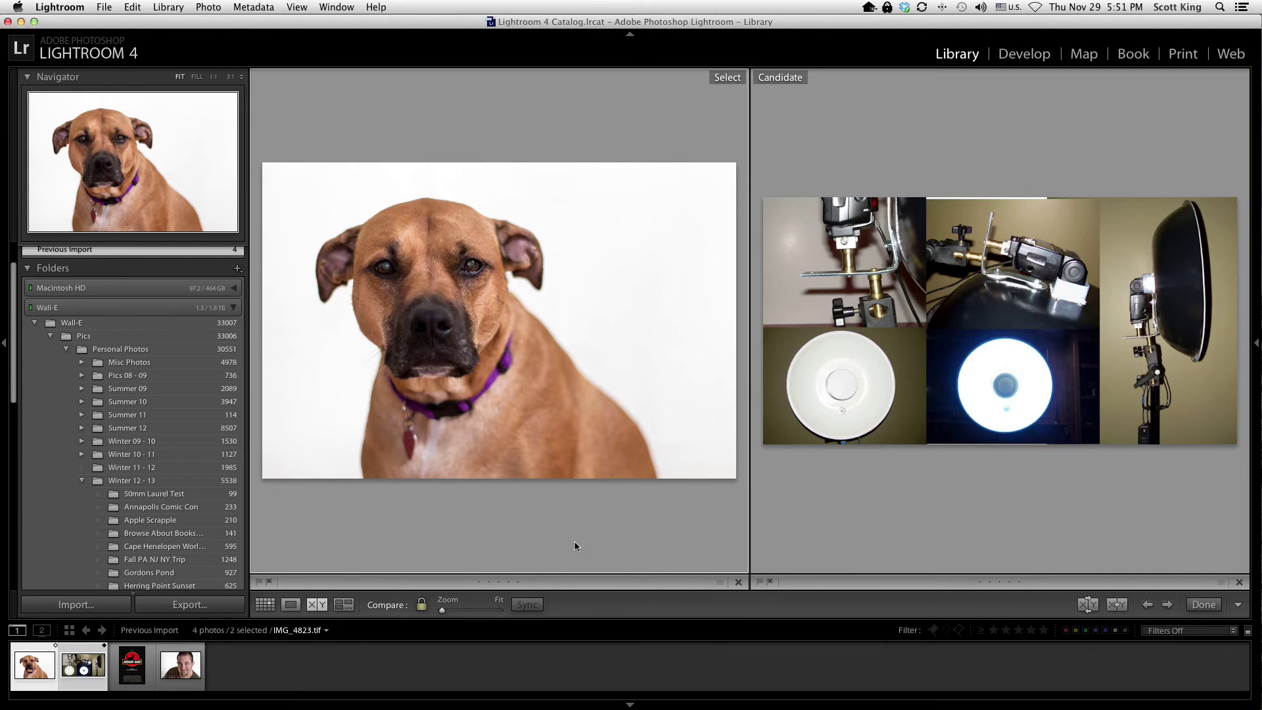
- Return to the thumbnail grid and open the first shoot folder under Work Photos, 2012
left_click(265, 605)
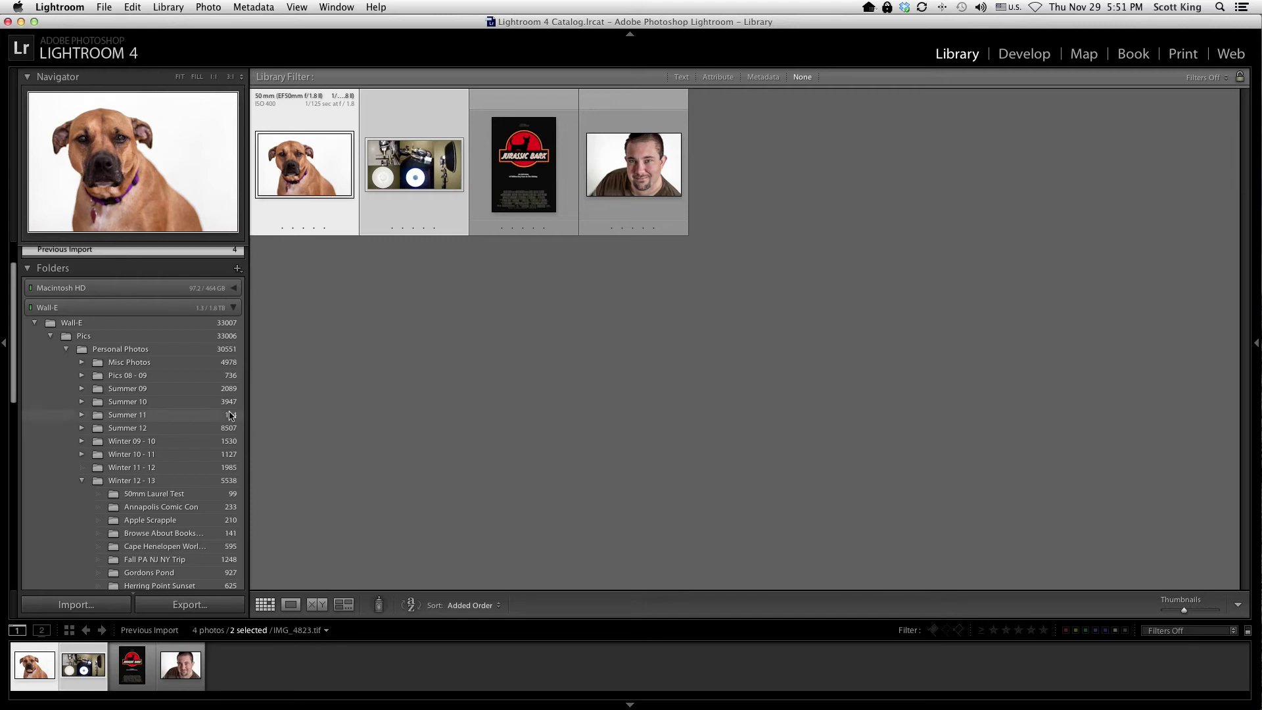
scroll(186, 399, "up", 1)
scroll(186, 399, "down", 3)
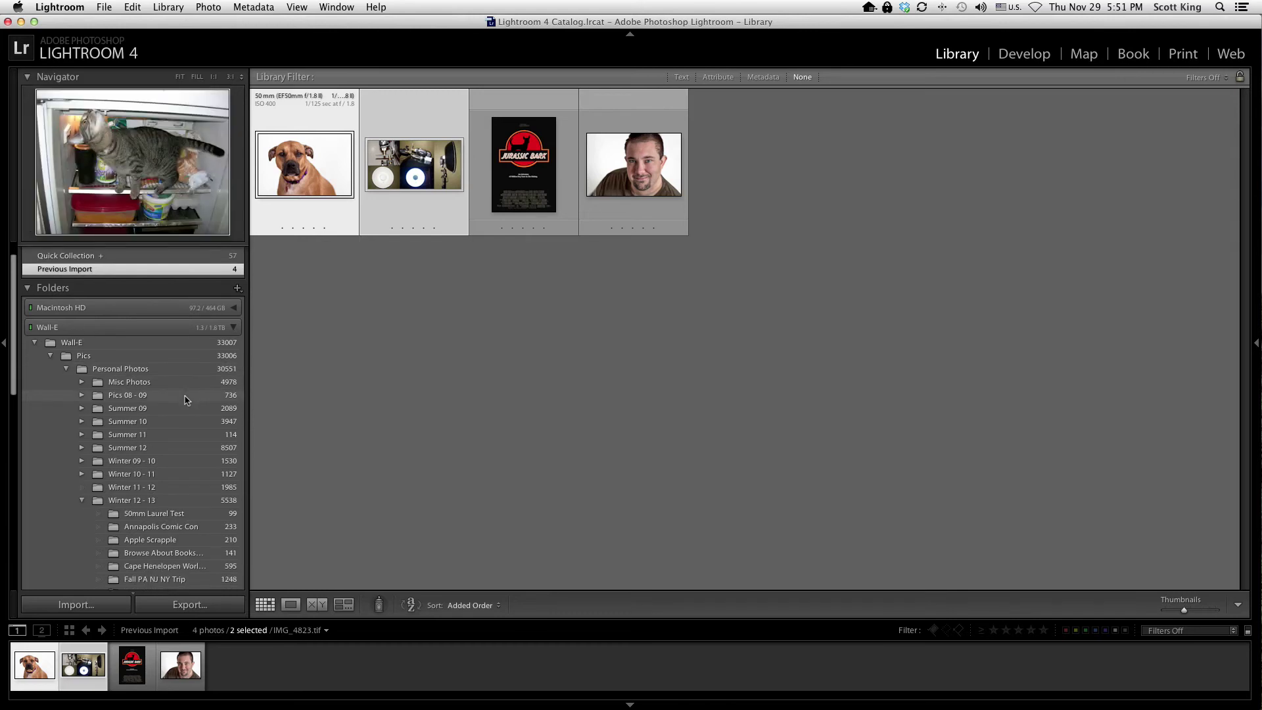
scroll(186, 399, "down", 10)
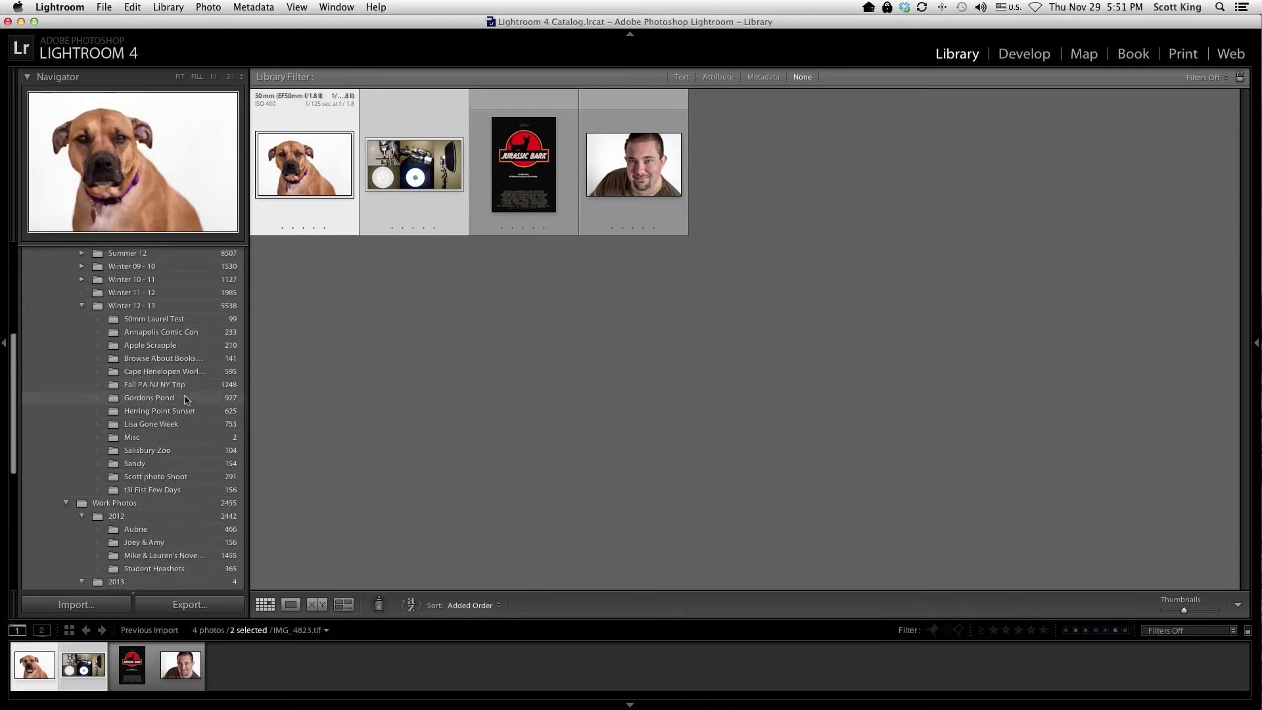
scroll(186, 399, "down", 3)
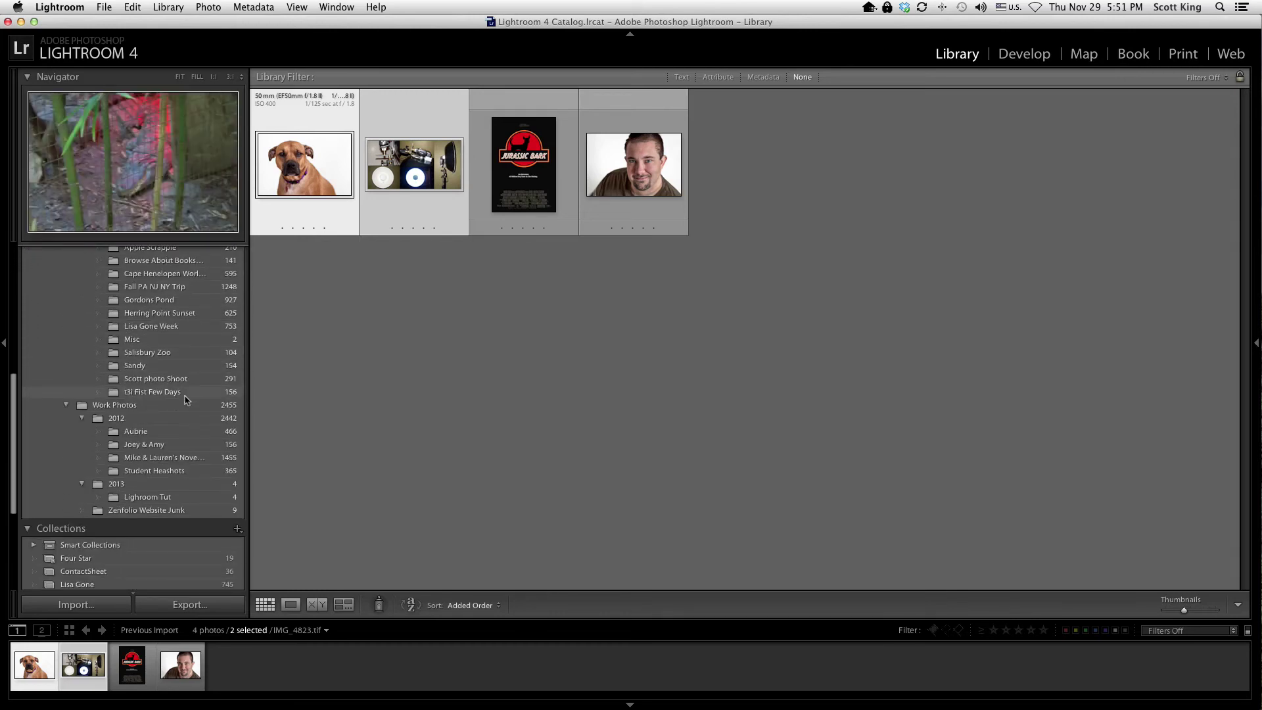
left_click(142, 432)
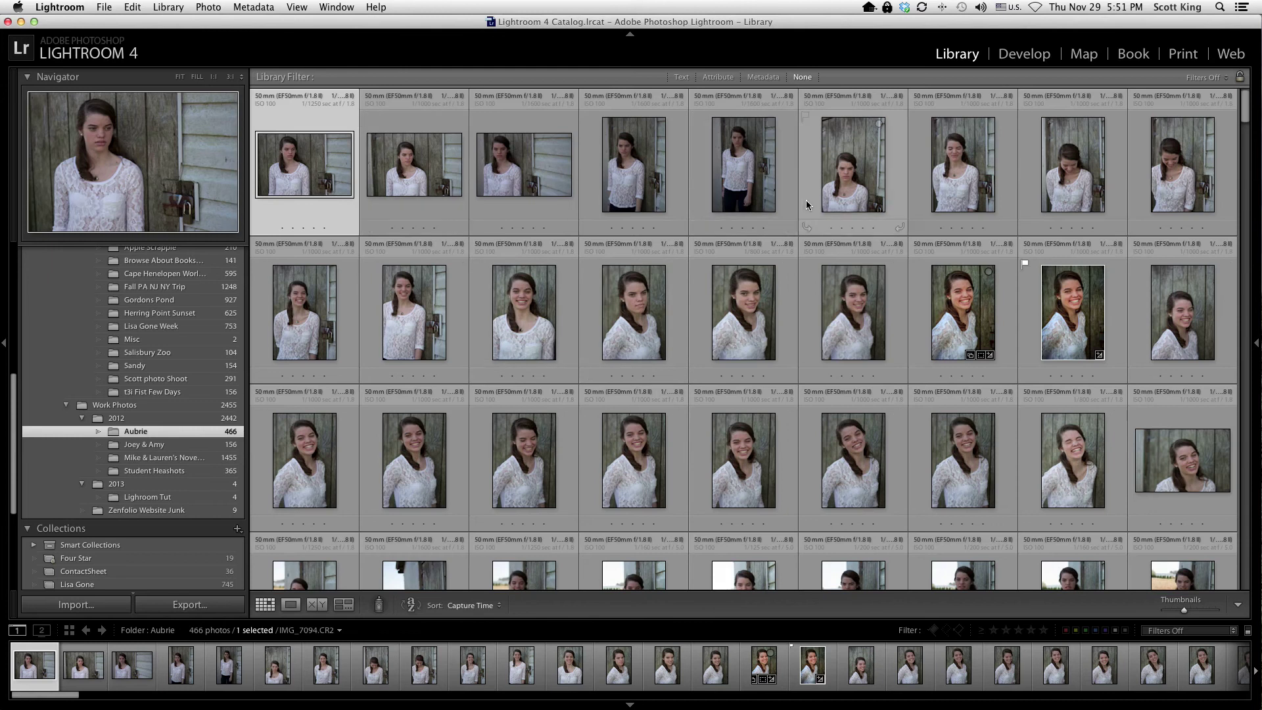
- Look through the folder's thumbnails towards the end and return to the first row
scroll(878, 319, "down", 10)
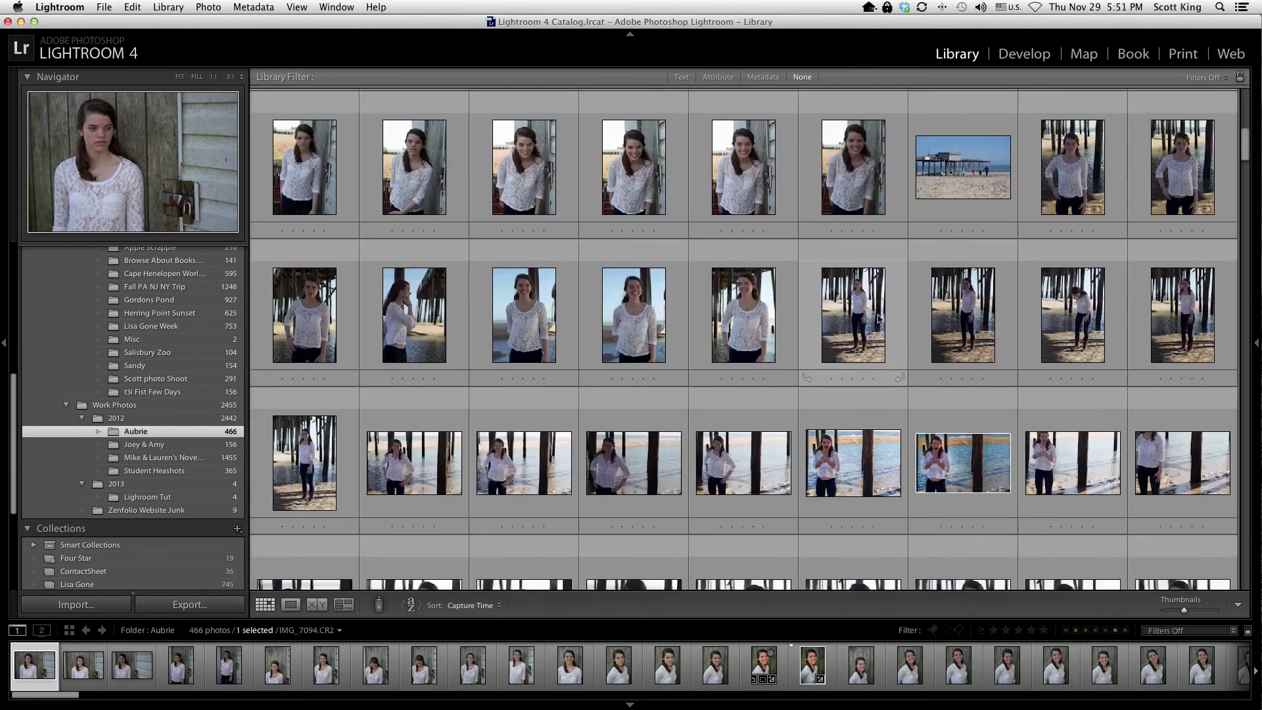
scroll(878, 319, "down", 15)
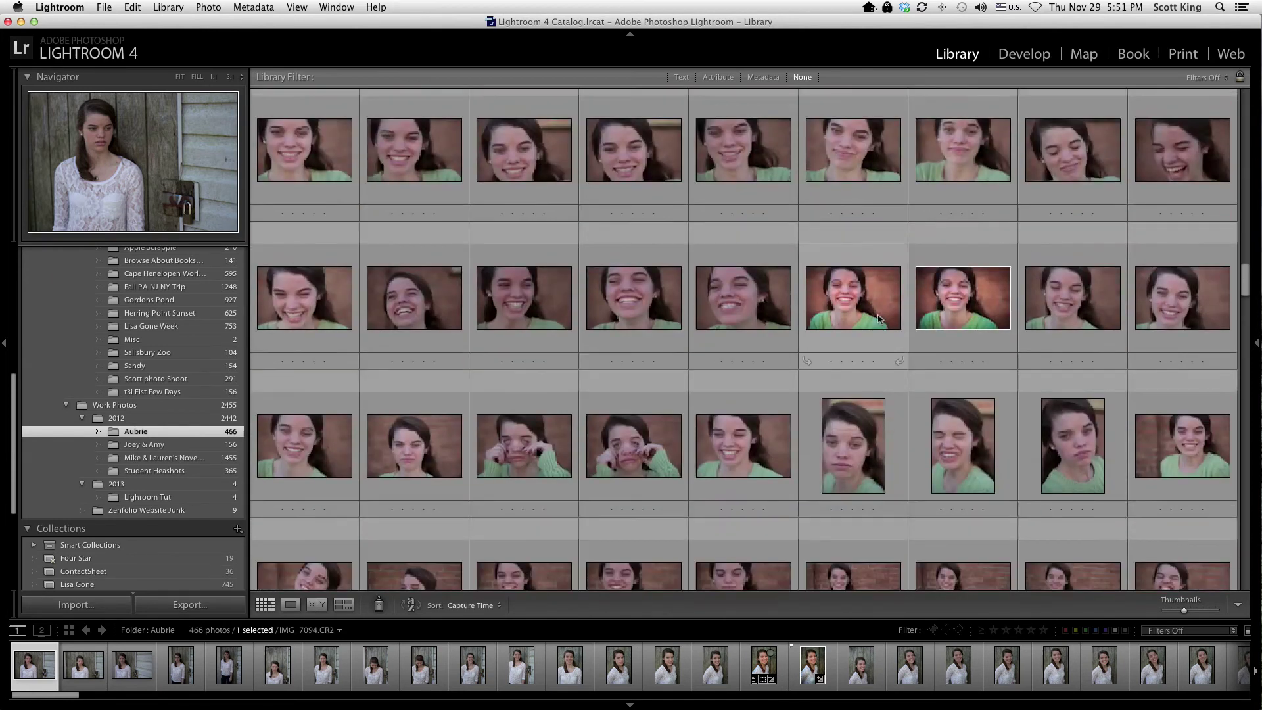
scroll(878, 319, "down", 5)
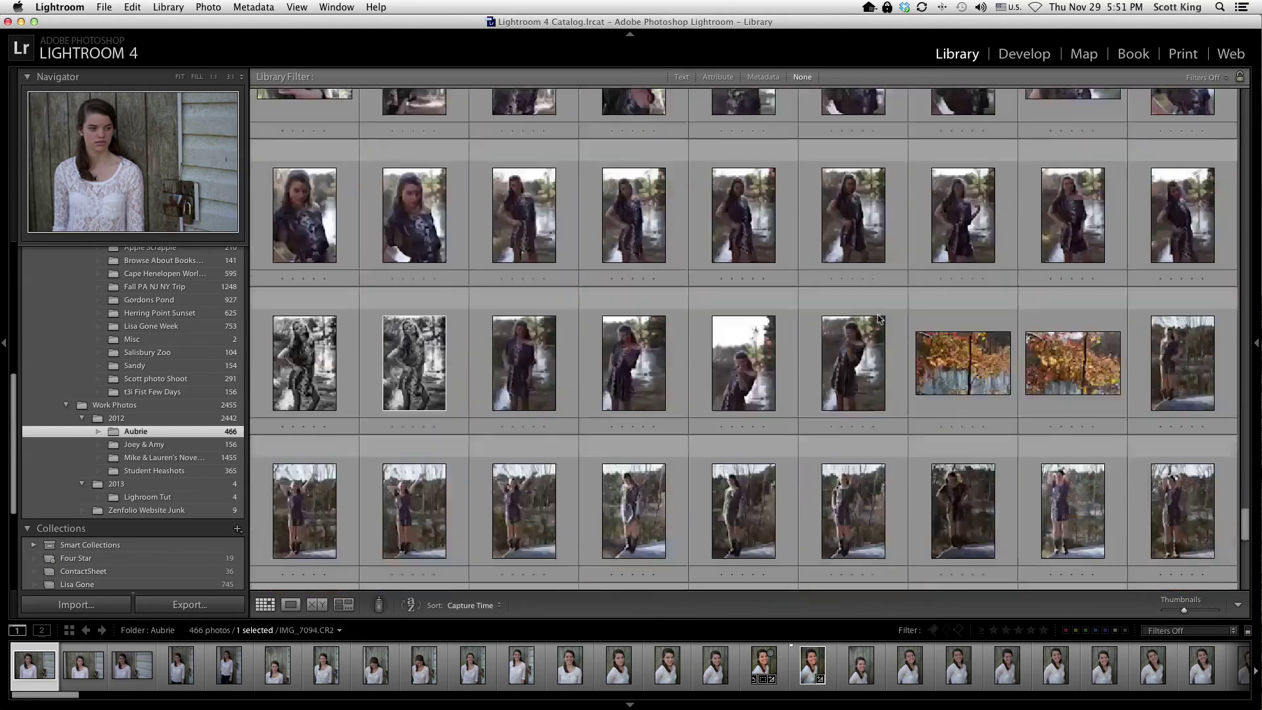
key("j")
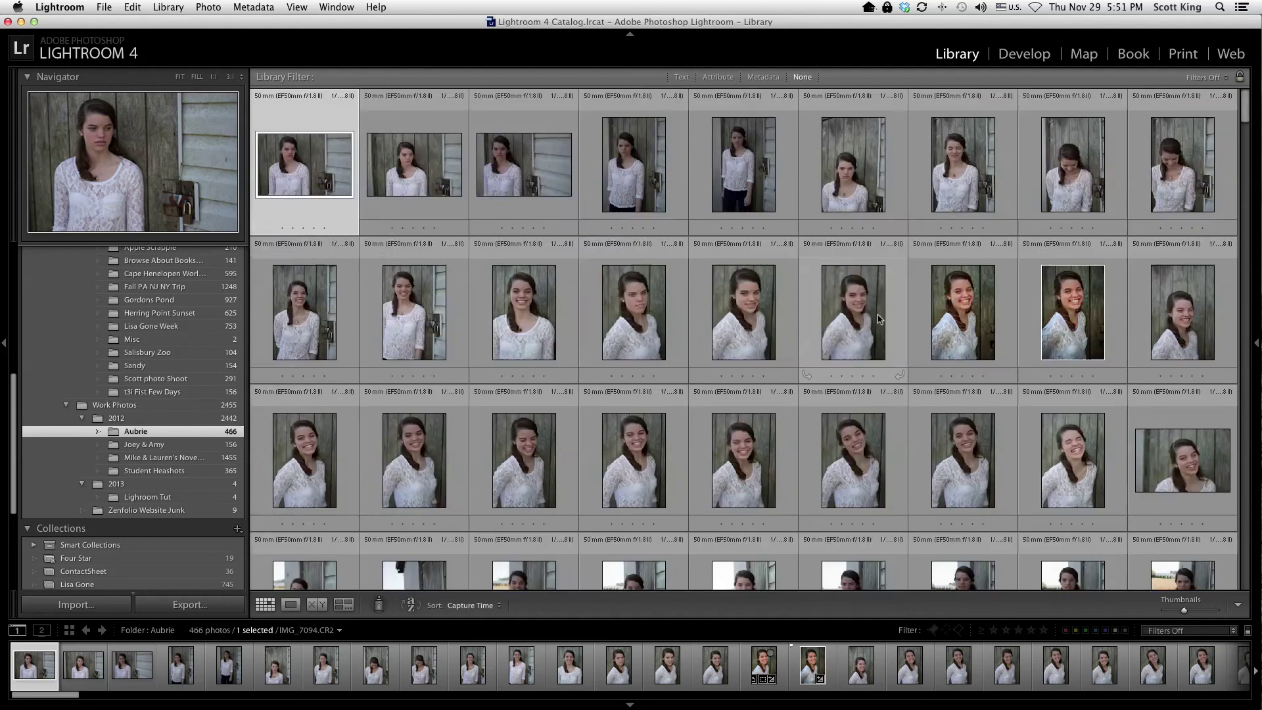
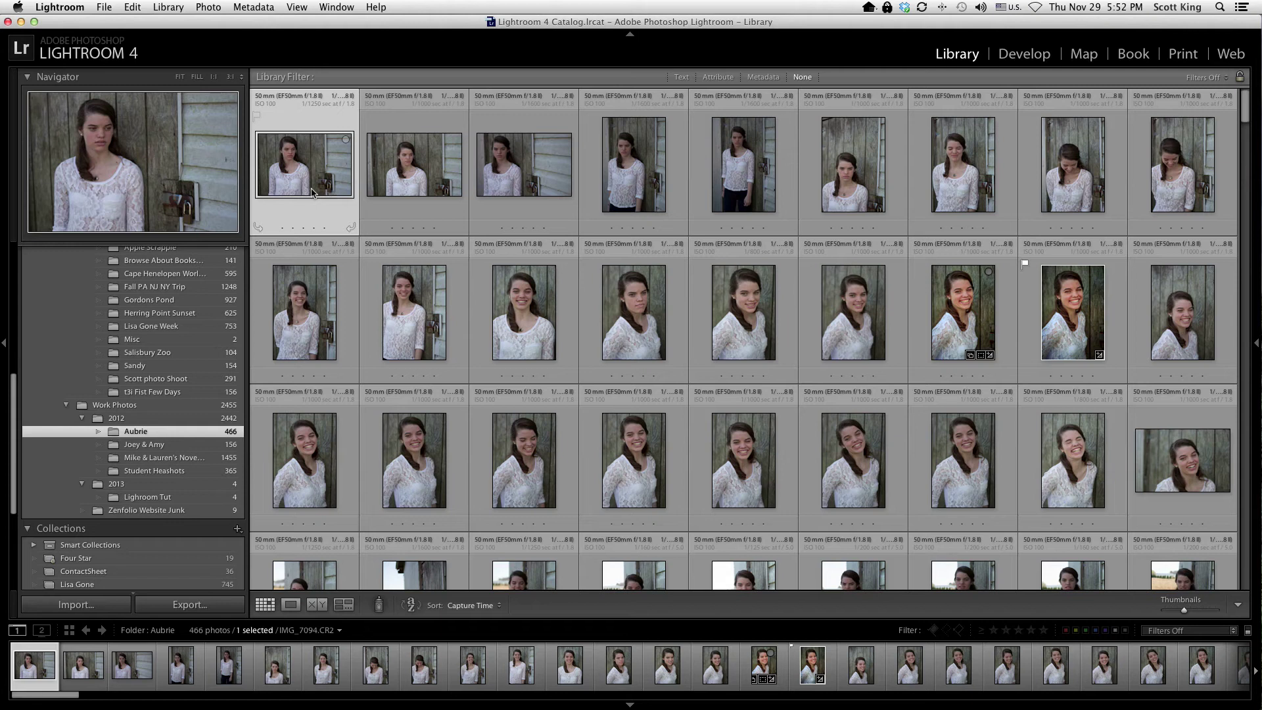
- Enlarge the folder's first photo, IMG_7094.CR2, in Loupe view, magnify the blouse area and return to the fitted view
double_click(305, 145)
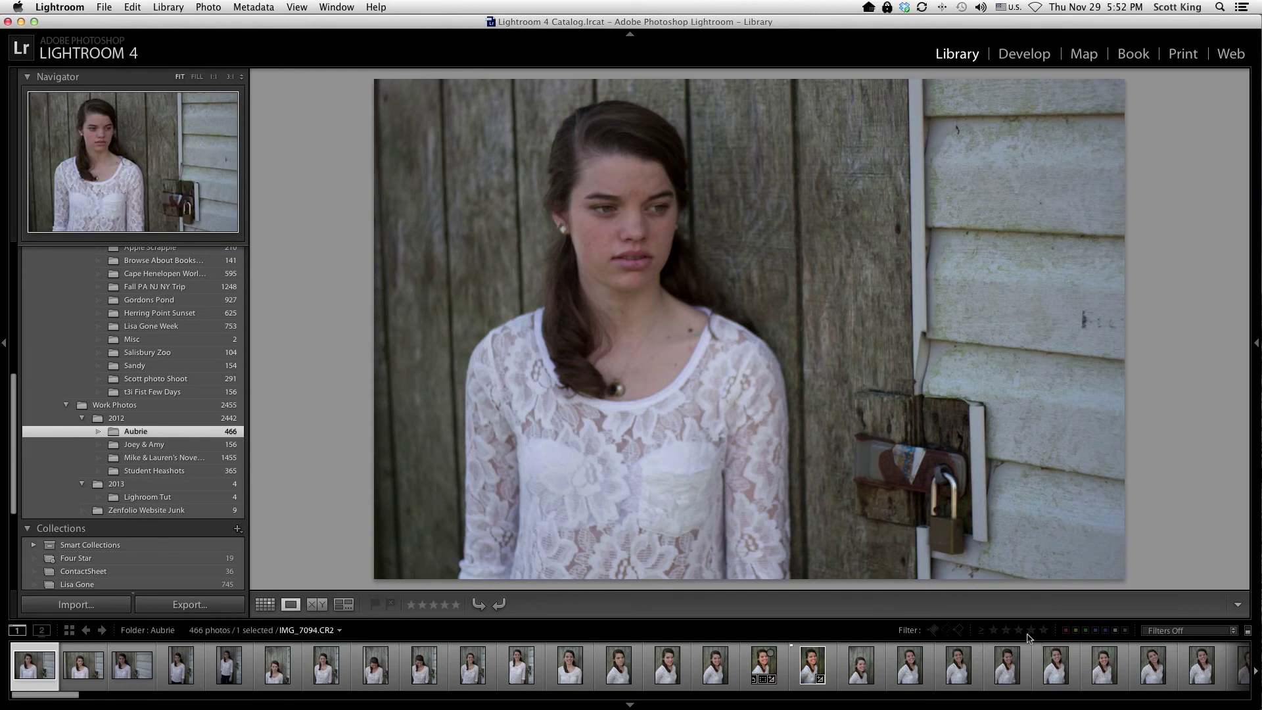
right_click(839, 635)
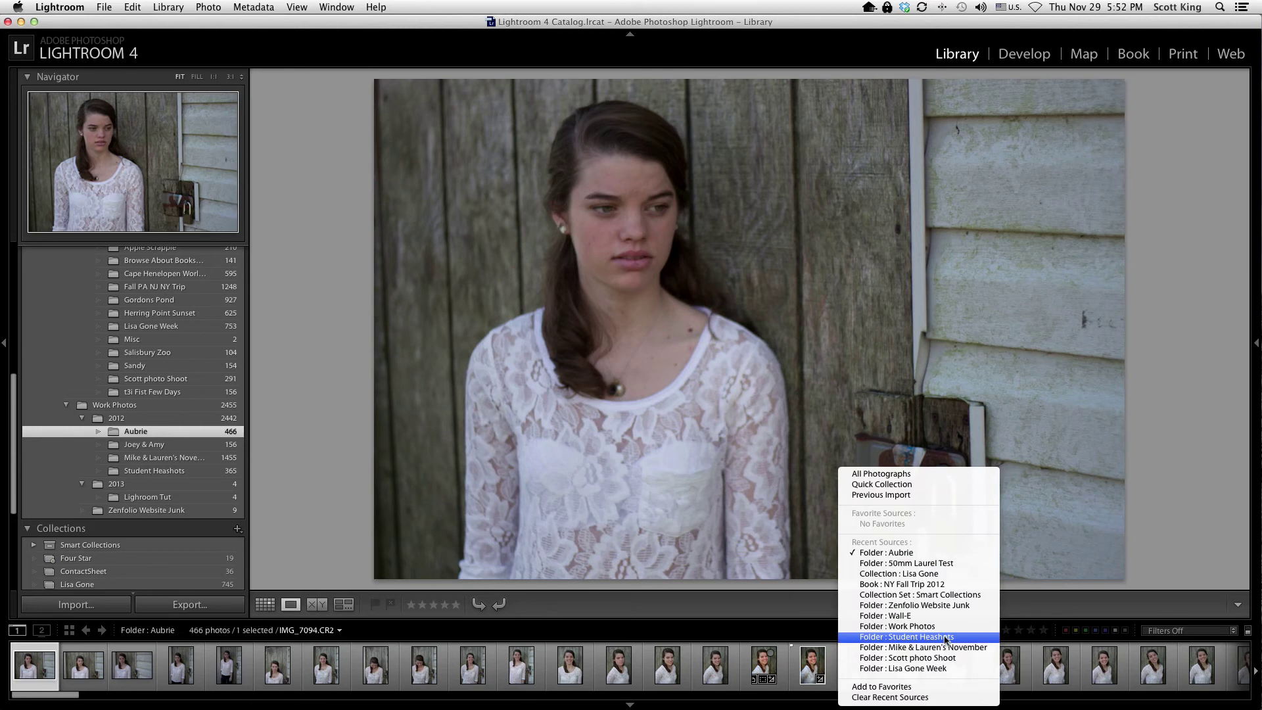
left_click(1144, 570)
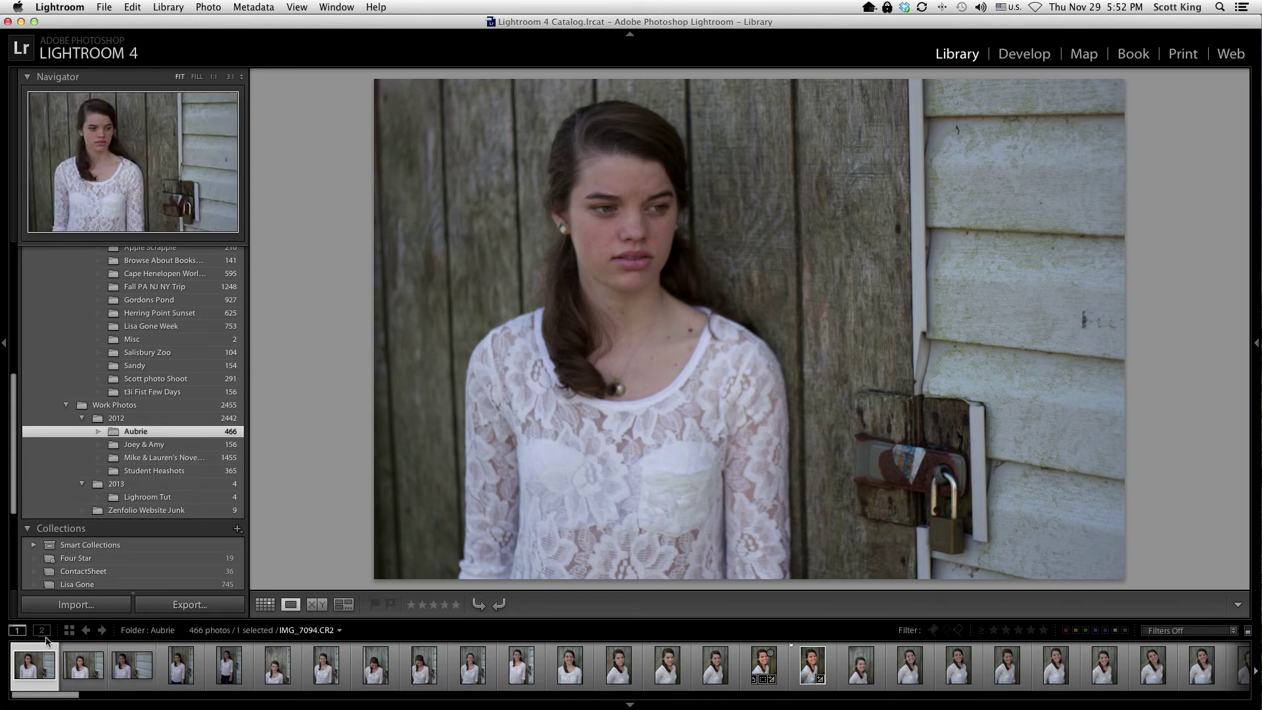
left_click(531, 397)
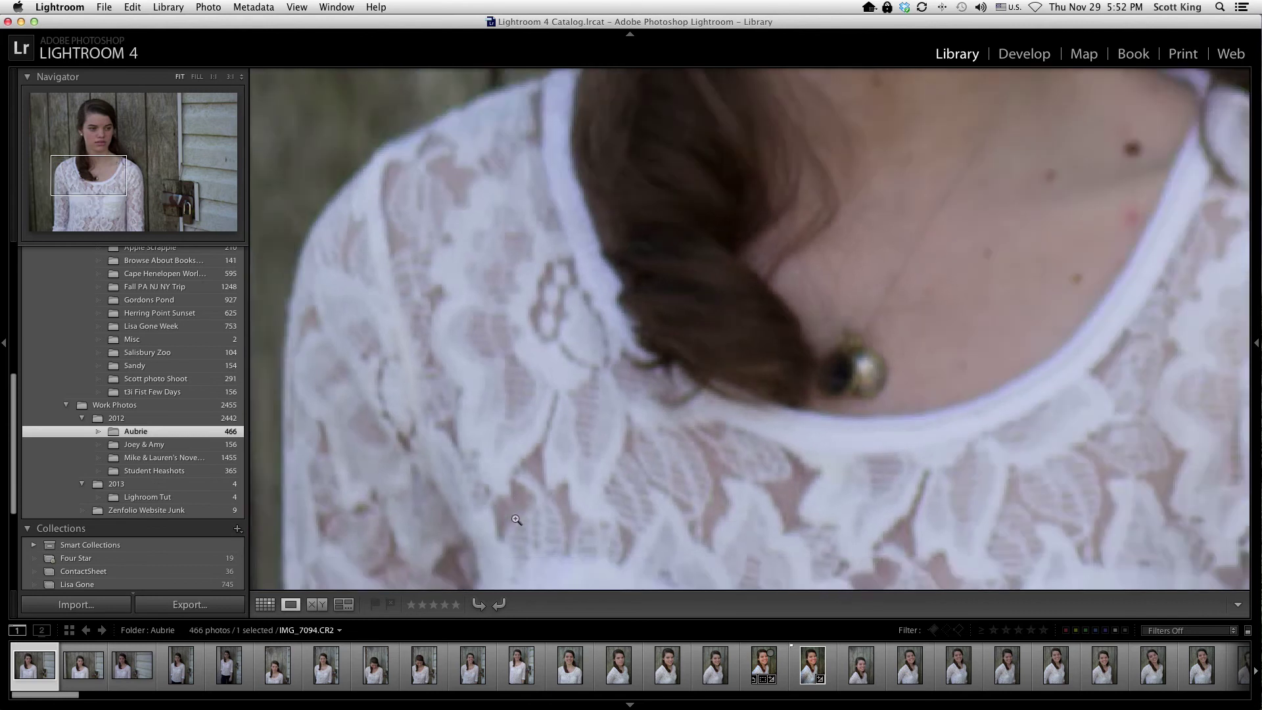
left_click(517, 520)
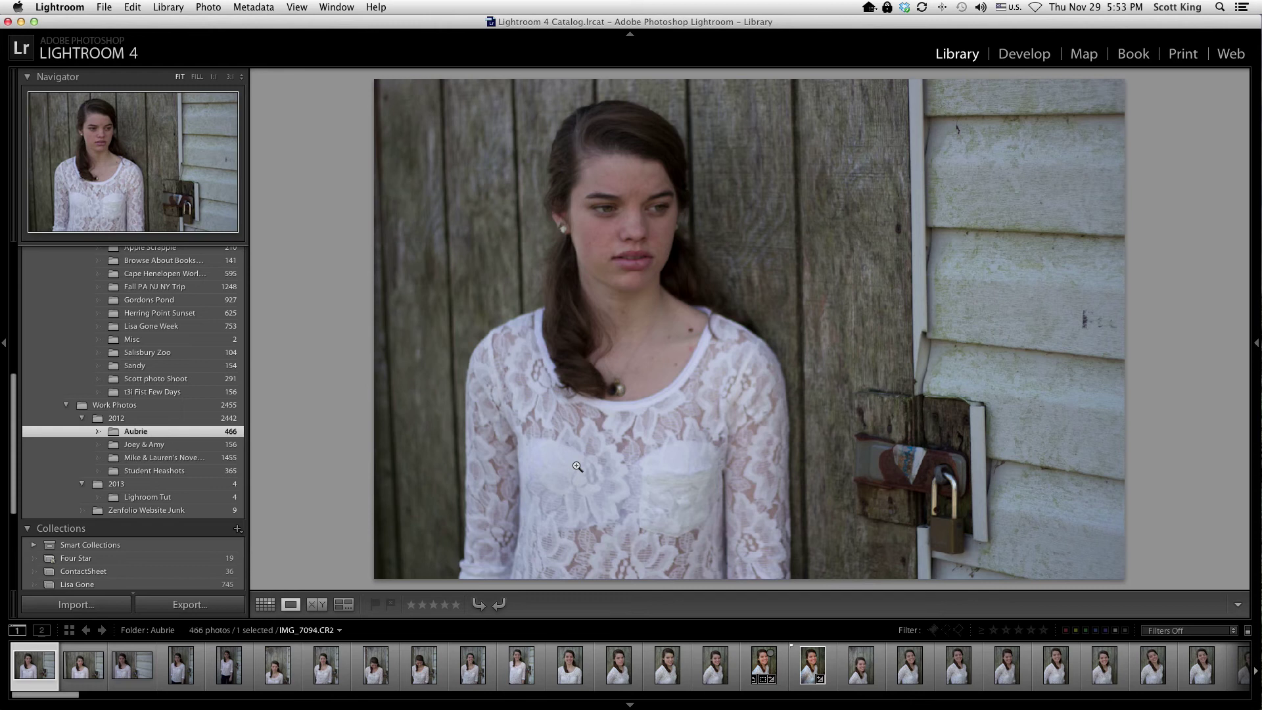
- Browse forward and back through the portraits in Loupe view, ending at the edited smiling portrait IMG_7109.CR2
key("Right")
key("Right")
key("Right")
key("Right")
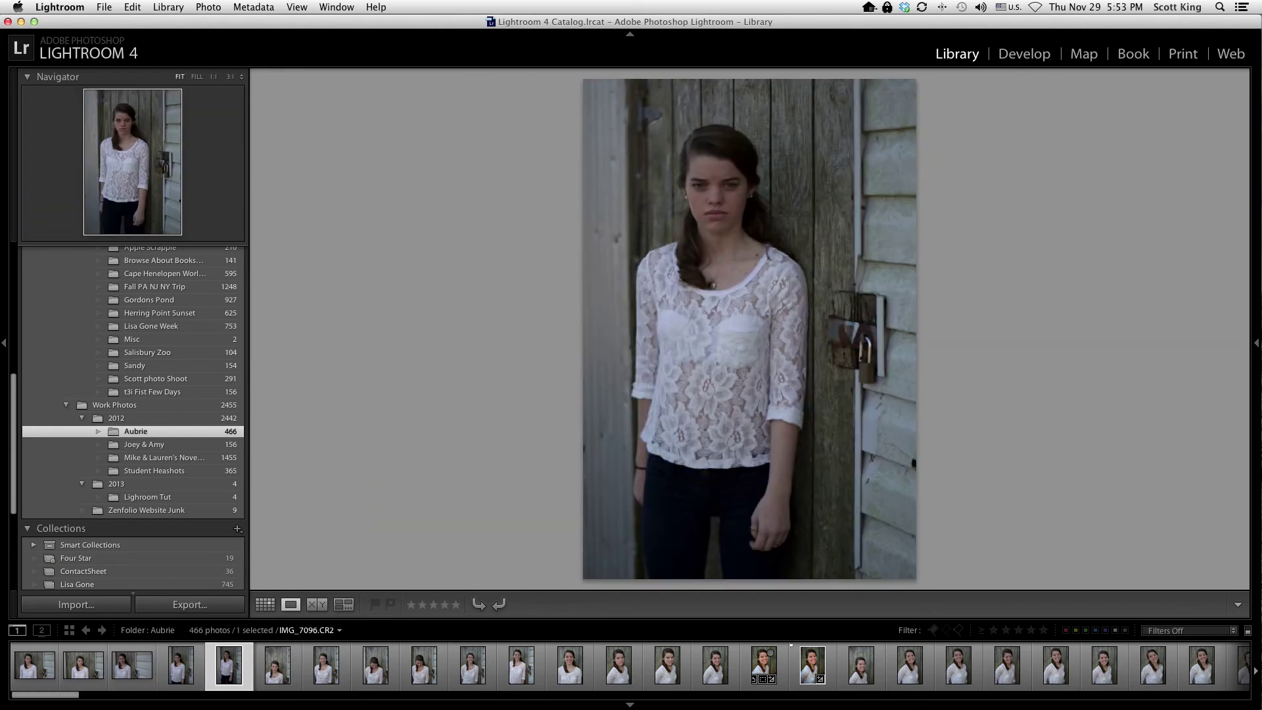
key("Left")
key("Left")
key("Left")
key("Left")
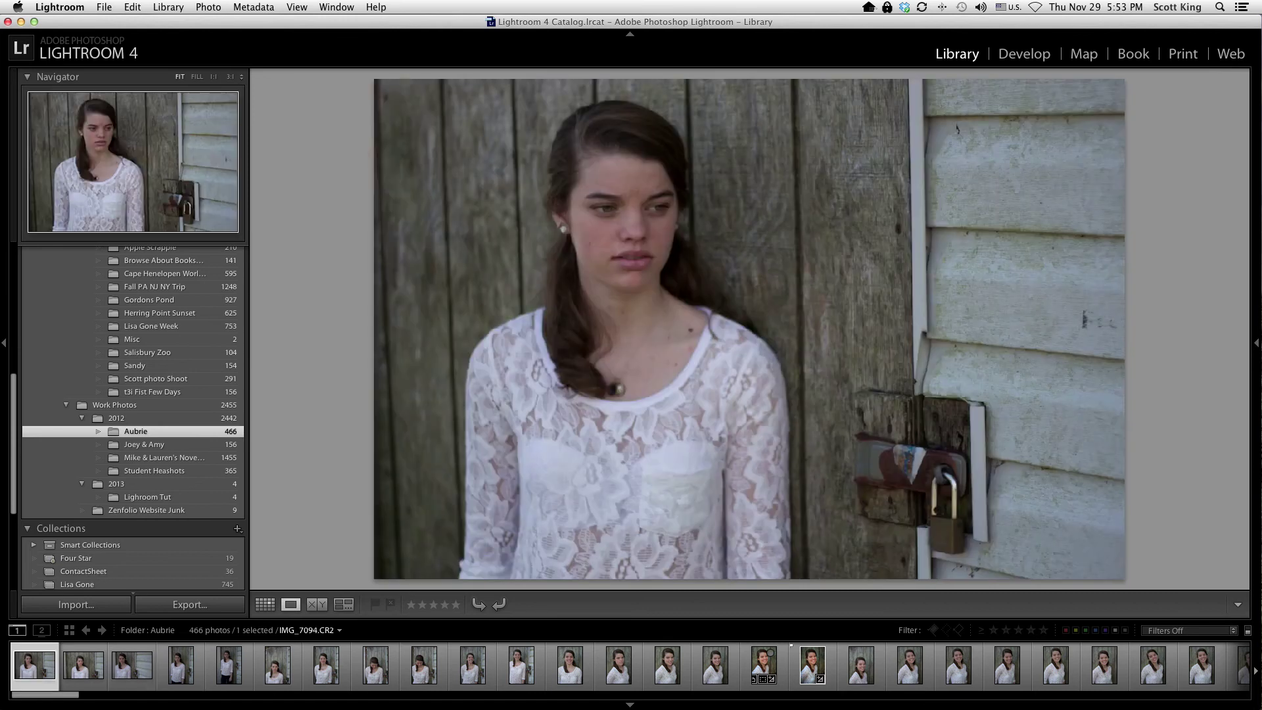
key("Right")
key("Right")
key("Right")
key("Right")
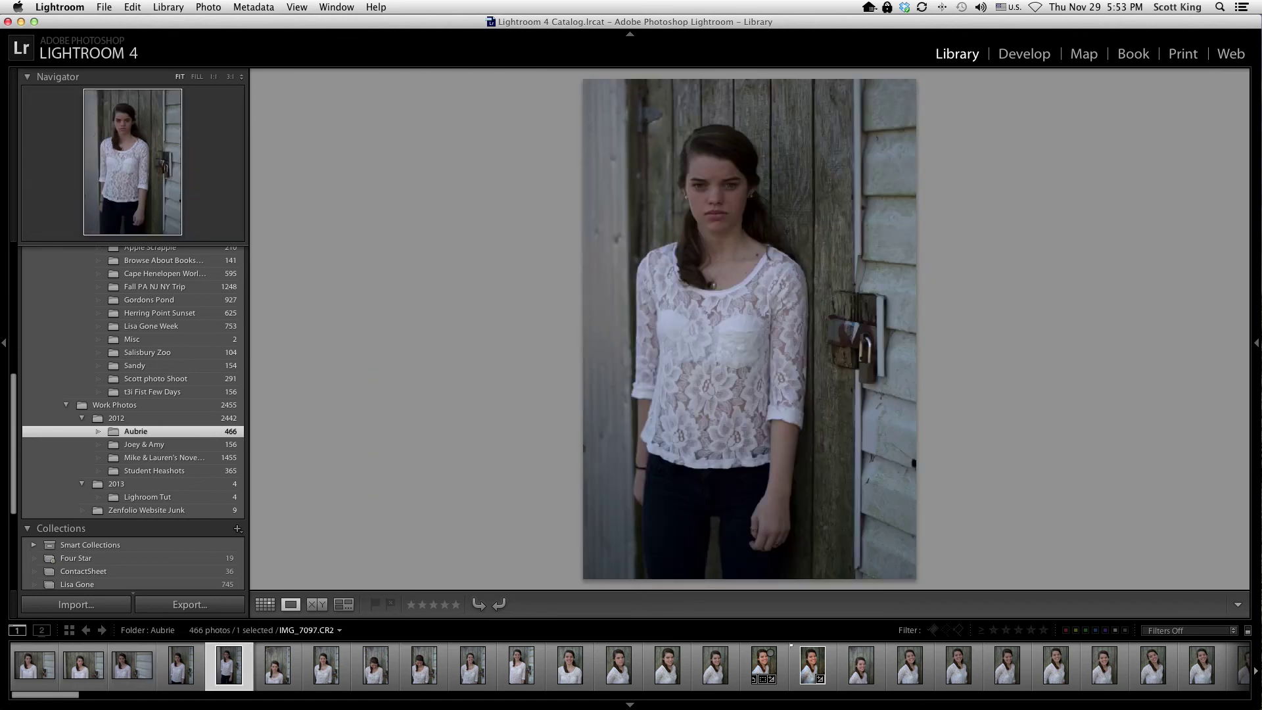
key("Right")
key("Right")
key("Right")
key("Right")
key("Right")
key("Right")
key("Right")
key("Right")
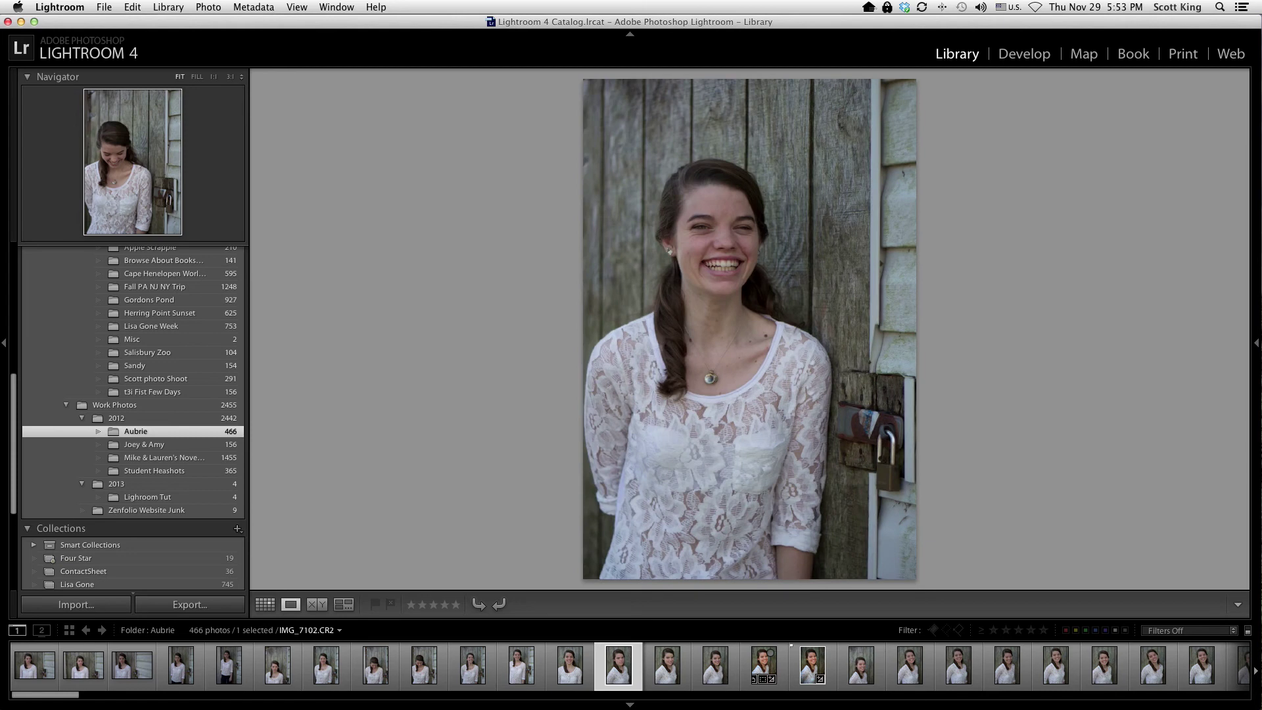
key("Right")
key("Right")
key("Right")
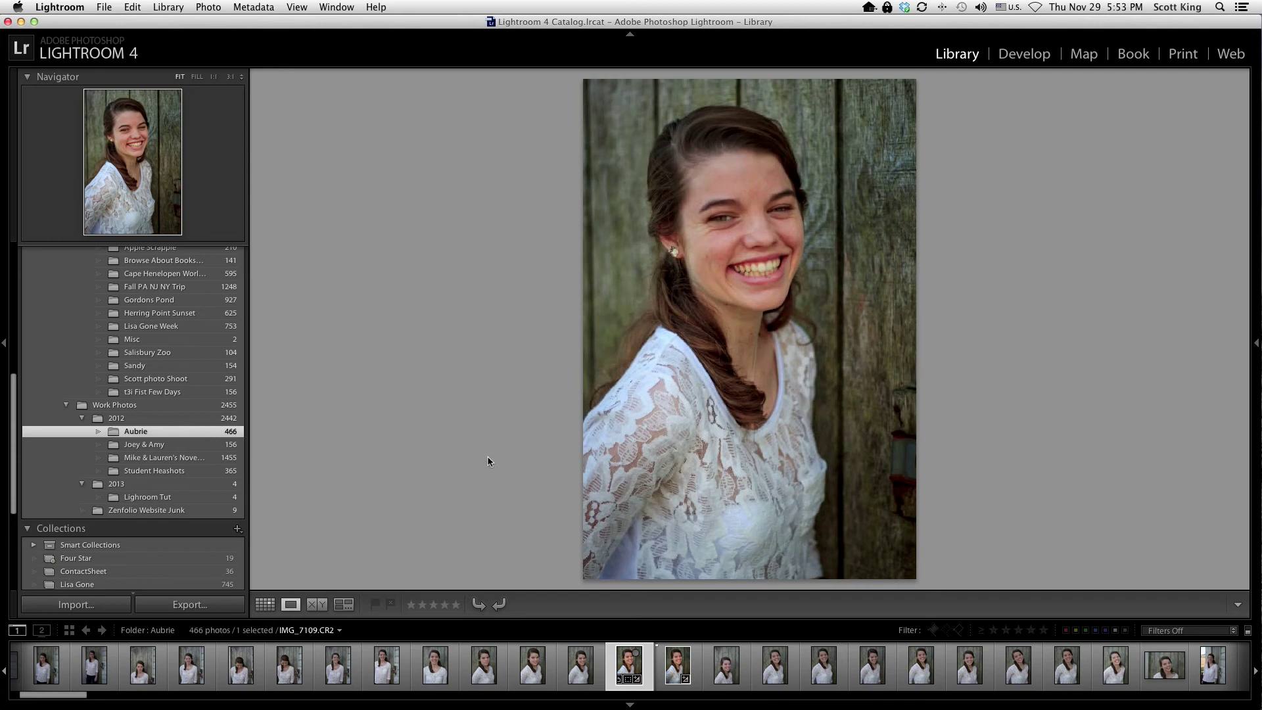
- Flag the edited smiling portrait IMG_7109.CR2 as a pick
key("p")
key("Right")
key("Left")
- Filter the filmstrip to show only flagged photos, and clear the filter again
left_click(934, 630)
left_click(934, 630)
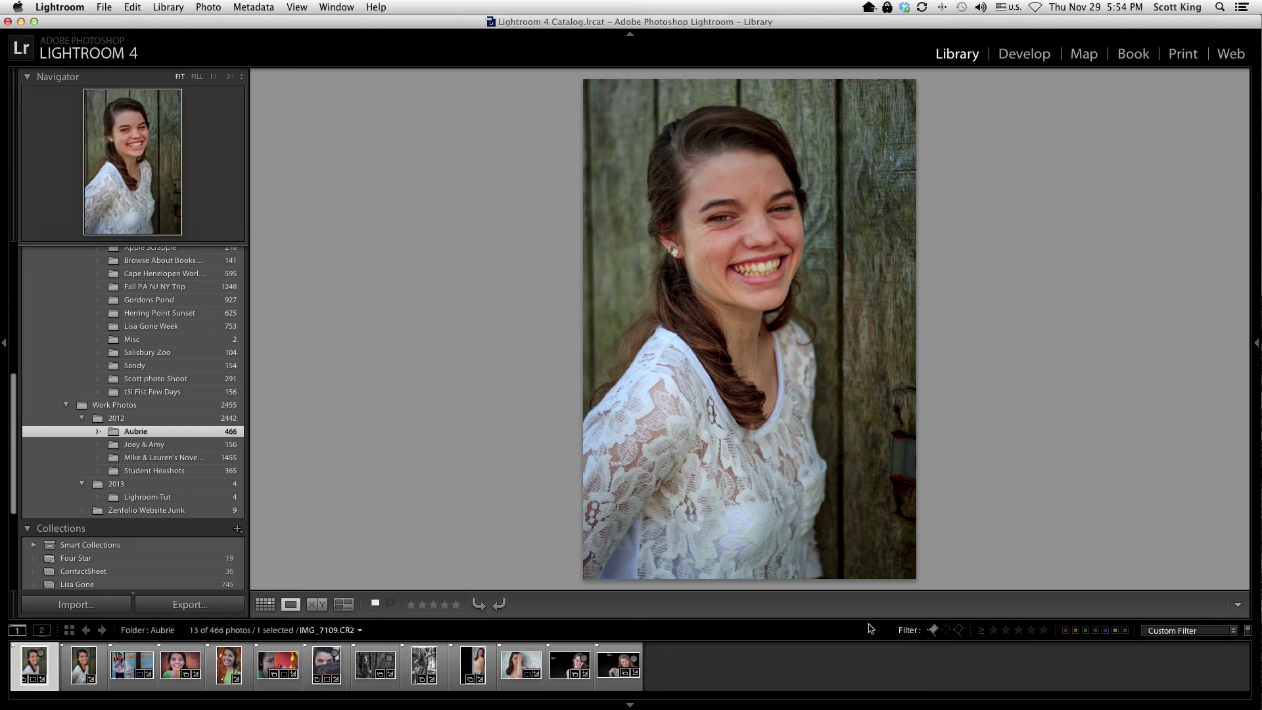
left_click(934, 631)
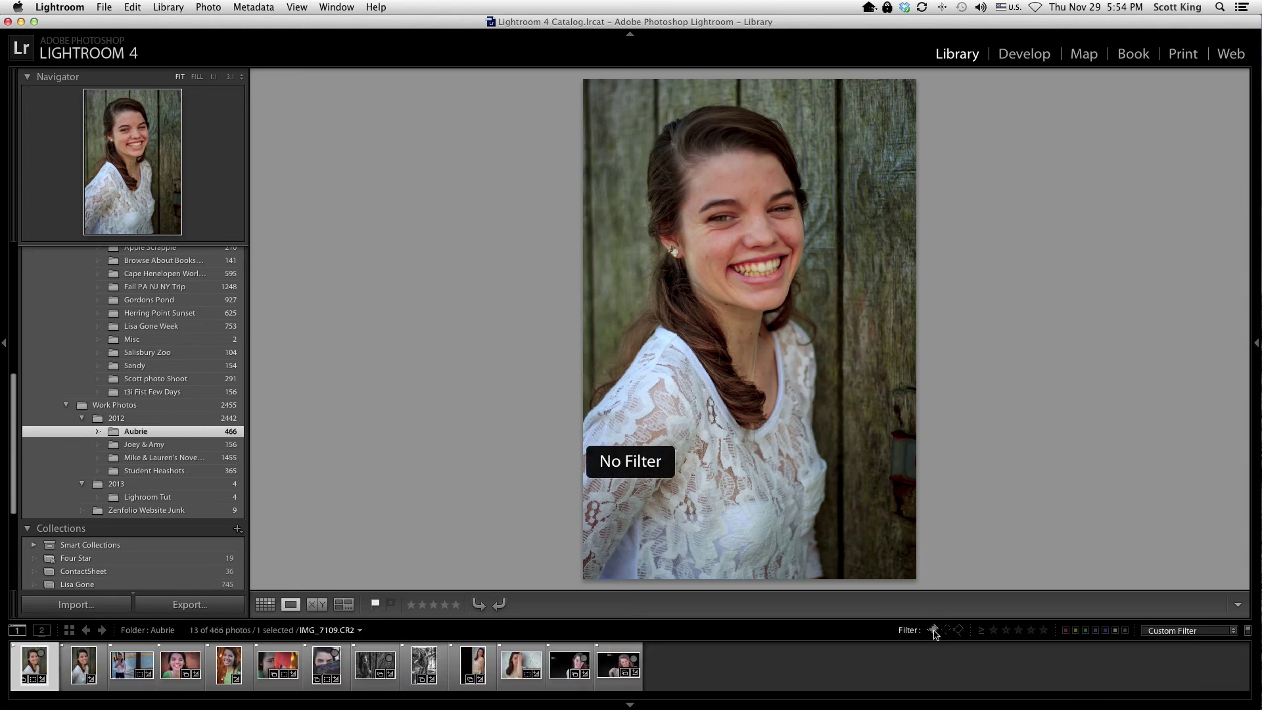
left_click(934, 631)
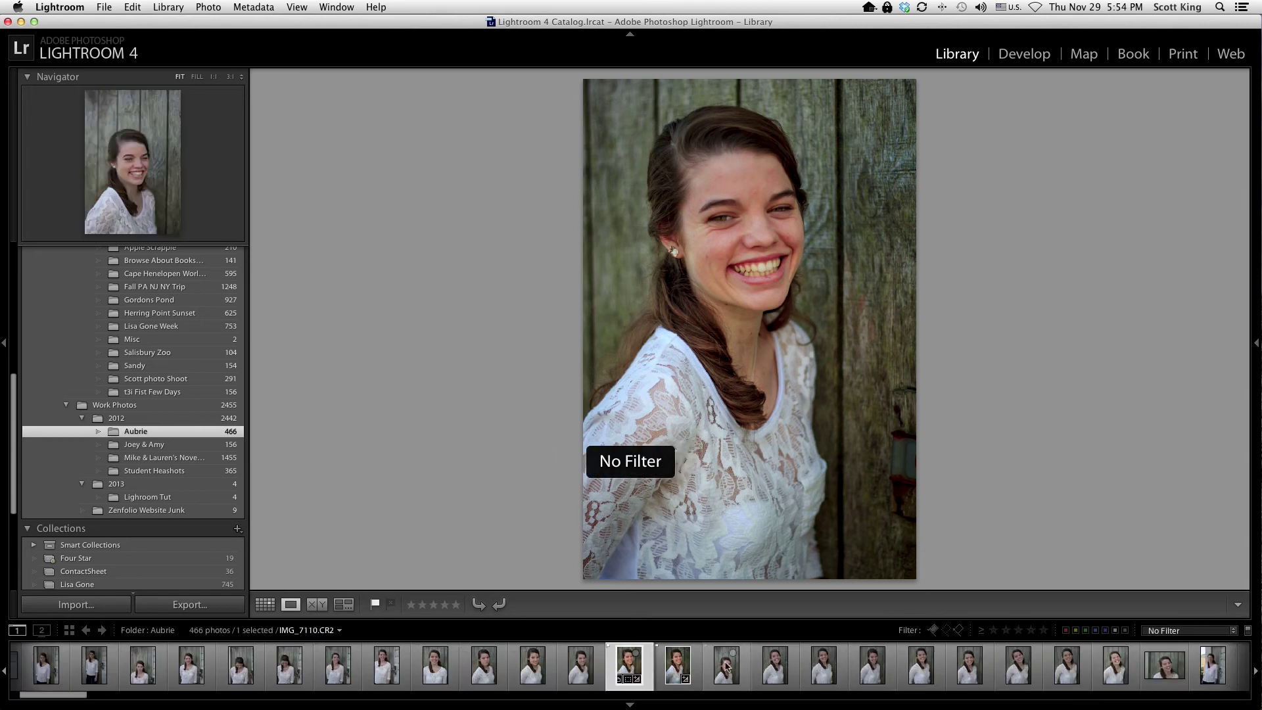
- Browse the portraits following the two edited ones and flag another smiling portrait as a pick
left_click(727, 666)
key("Right")
key("Right")
key("Right")
key("Right")
key("Right")
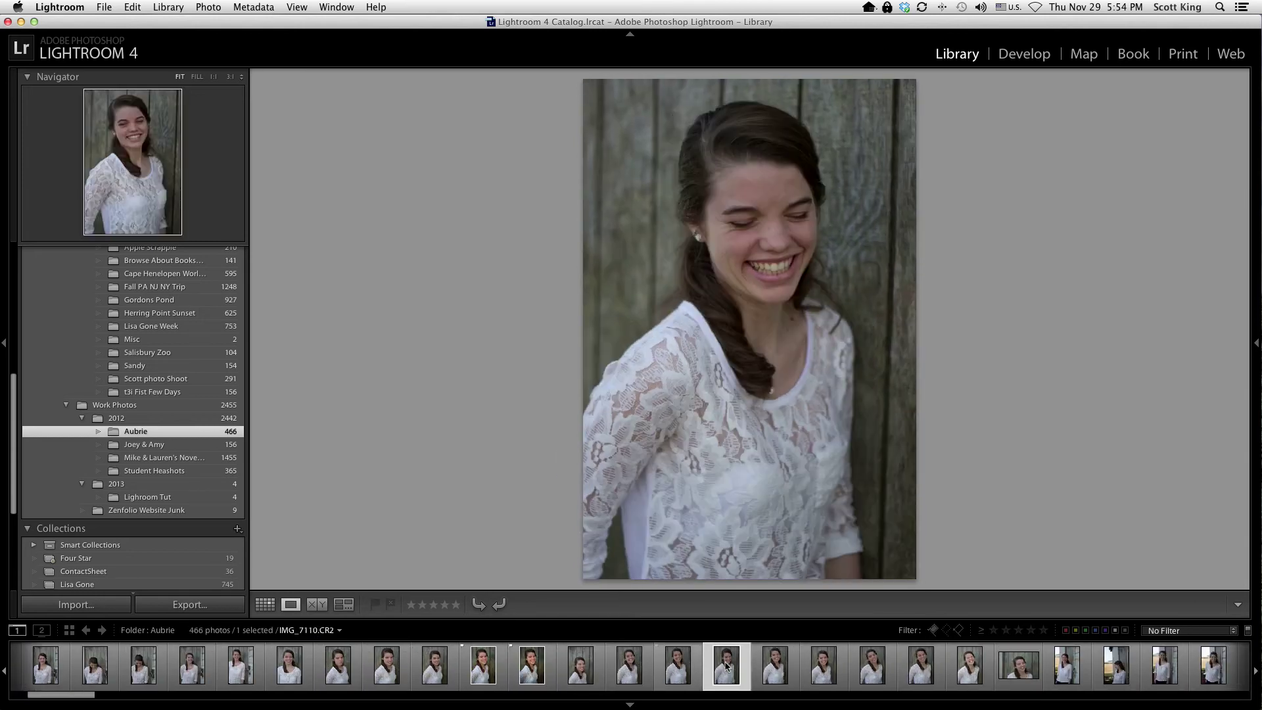
key("p")
- Continue through the wooden-wall portraits and flag the one laughing with closed eyes as a pick
key("Right")
key("Right")
key("Right")
key("Right")
key("Right")
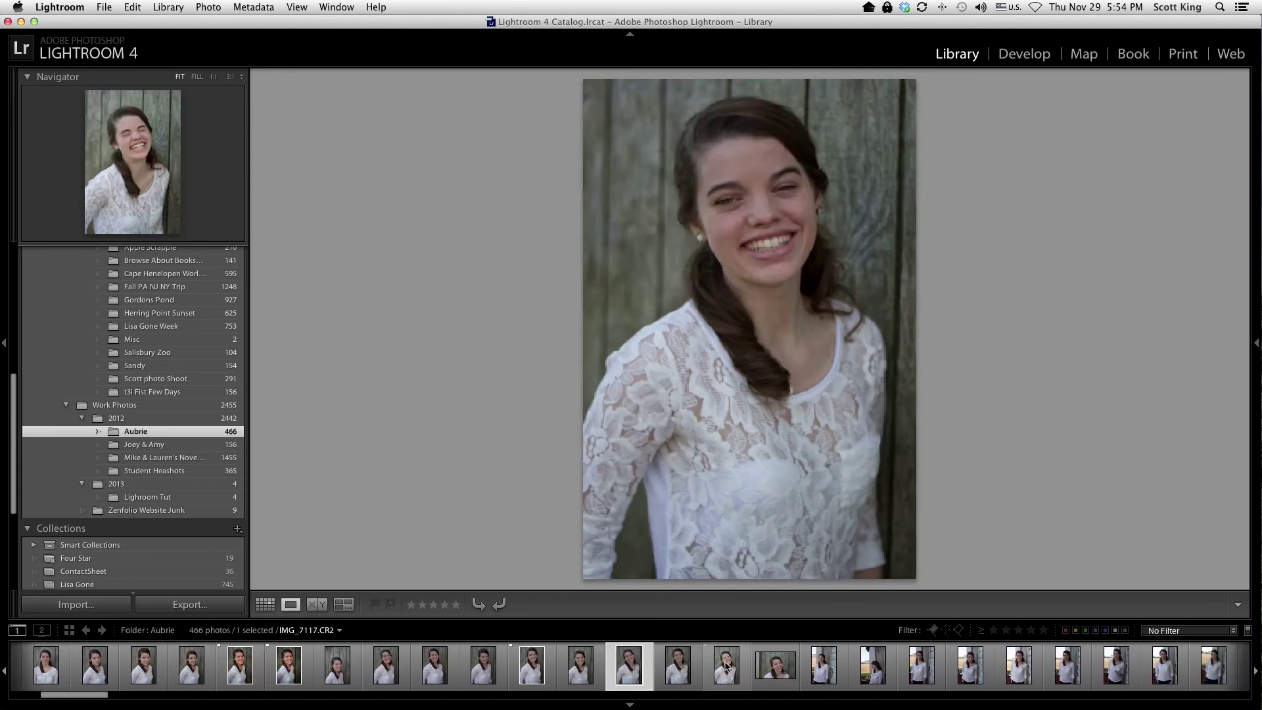
key("Right")
key("Right")
key("Right")
key("Right")
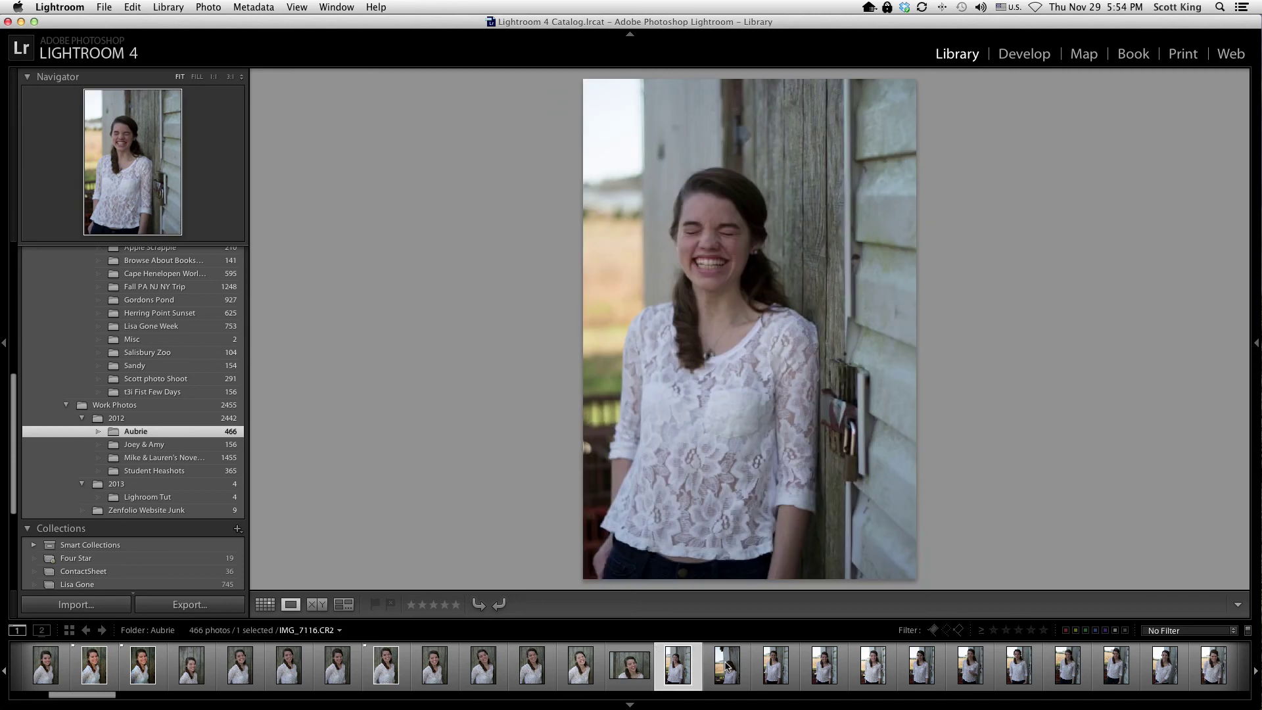
key("p")
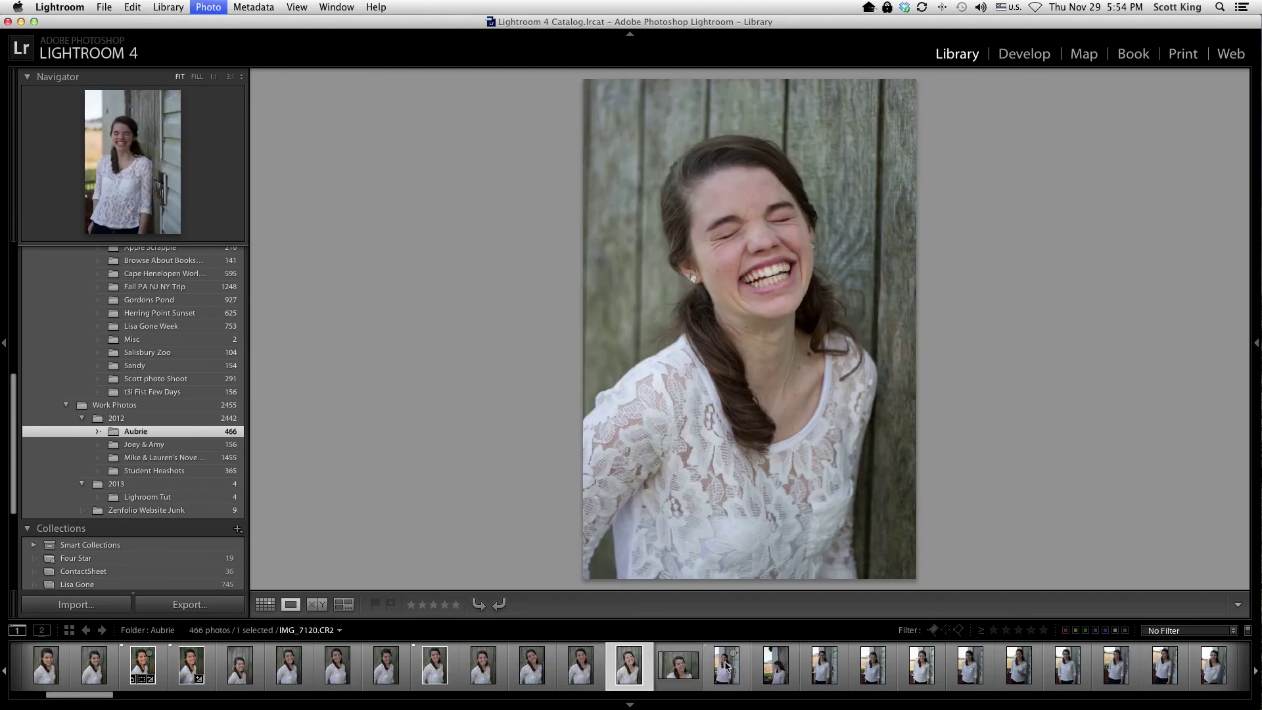
- Browse the following outdoor portraits in Loupe view, look further along the filmstrip and return it to its beginning
key("Right")
key("Right")
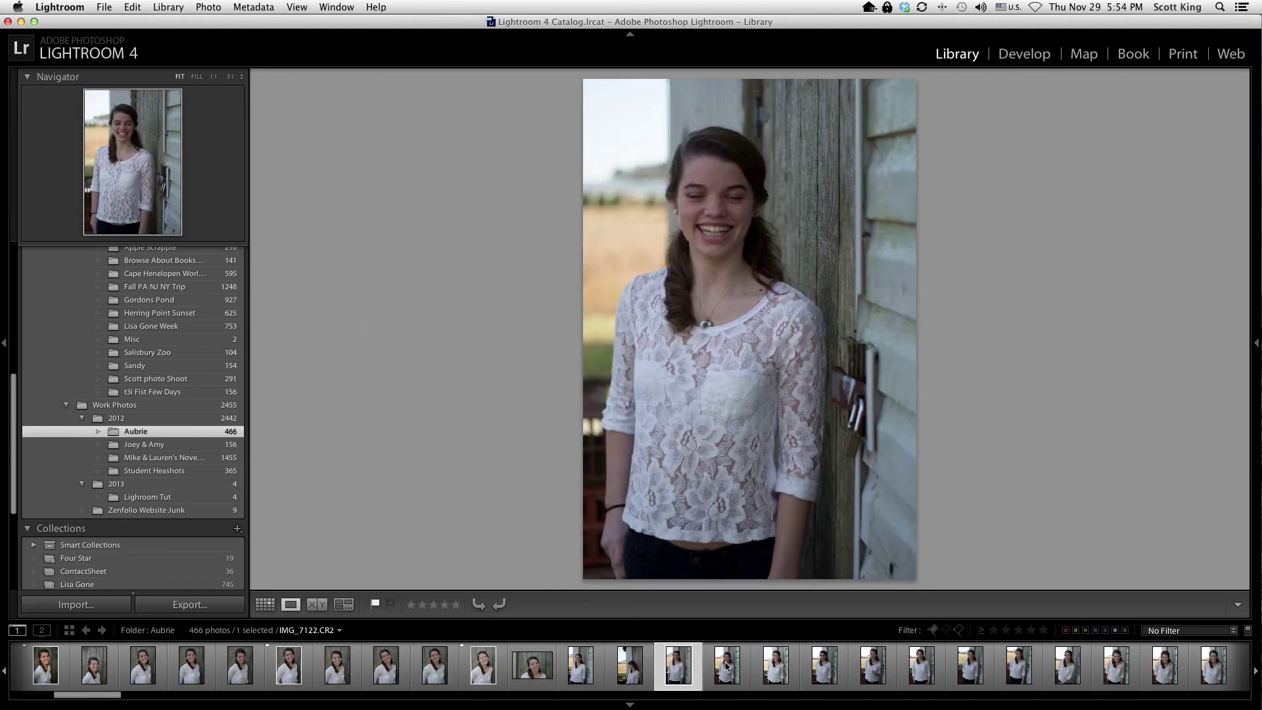
key("Right")
key("Right")
key("Right")
key("Right")
key("Right")
key("Right")
key("Right")
key("Right")
key("Right")
key("Right")
key("Right")
key("Right")
key("Right")
key("Right")
key("Right")
key("Right")
key("Right")
key("Right")
key("Right")
key("Right")
key("Right")
key("Right")
key("Right")
key("Right")
key("Right")
key("Right")
key("Right")
key("Right")
key("Right")
key("Right")
key("Right")
key("Right")
key("Right")
key("Right")
key("Right")
key("Right")
key("Right")
key("Right")
key("Right")
key("Right")
key("Right")
key("Right")
key("Right")
key("Right")
key("Right")
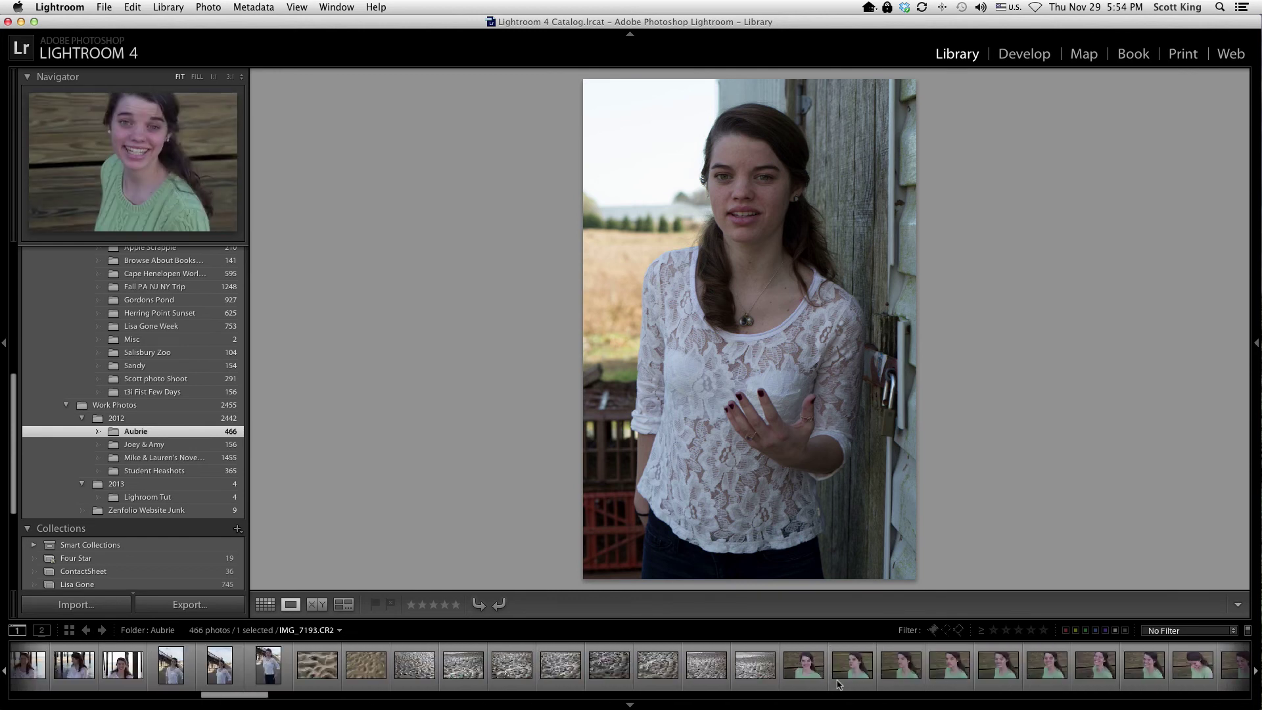
key("Home")
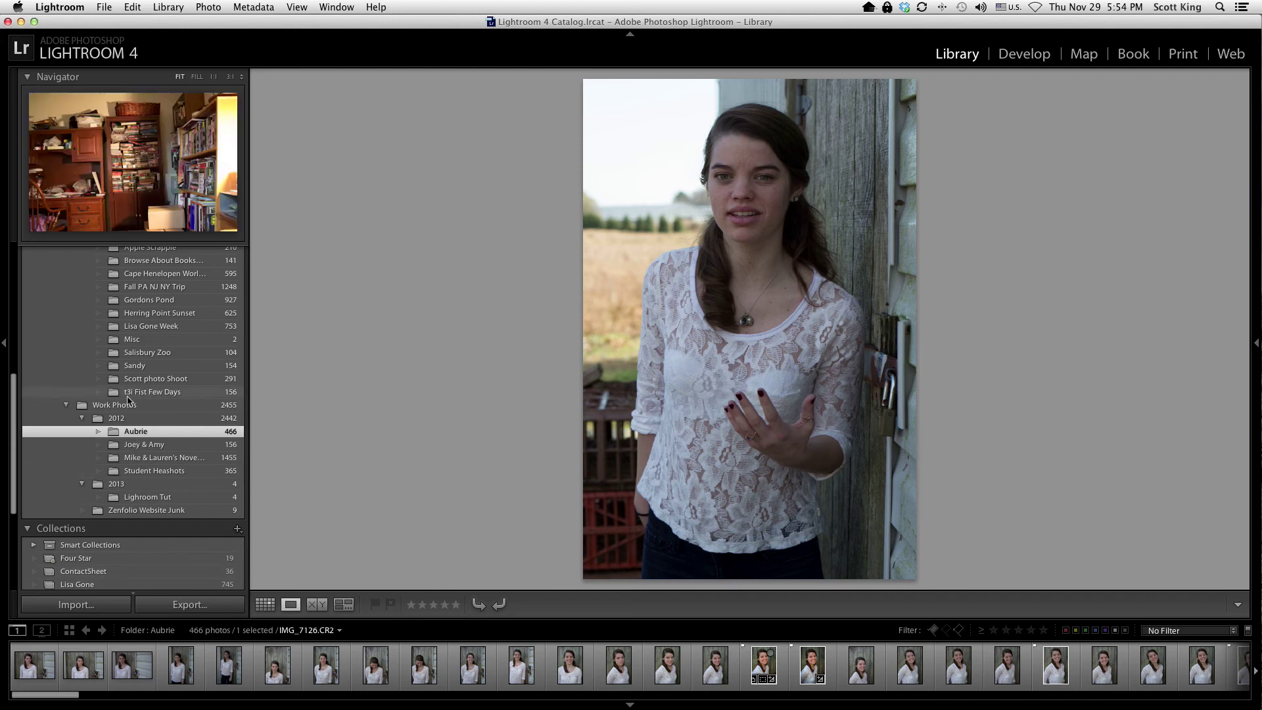
- Filter the filmstrip to flagged photos and select all of them, from the last back to the first
scroll(132, 428, "down", 5)
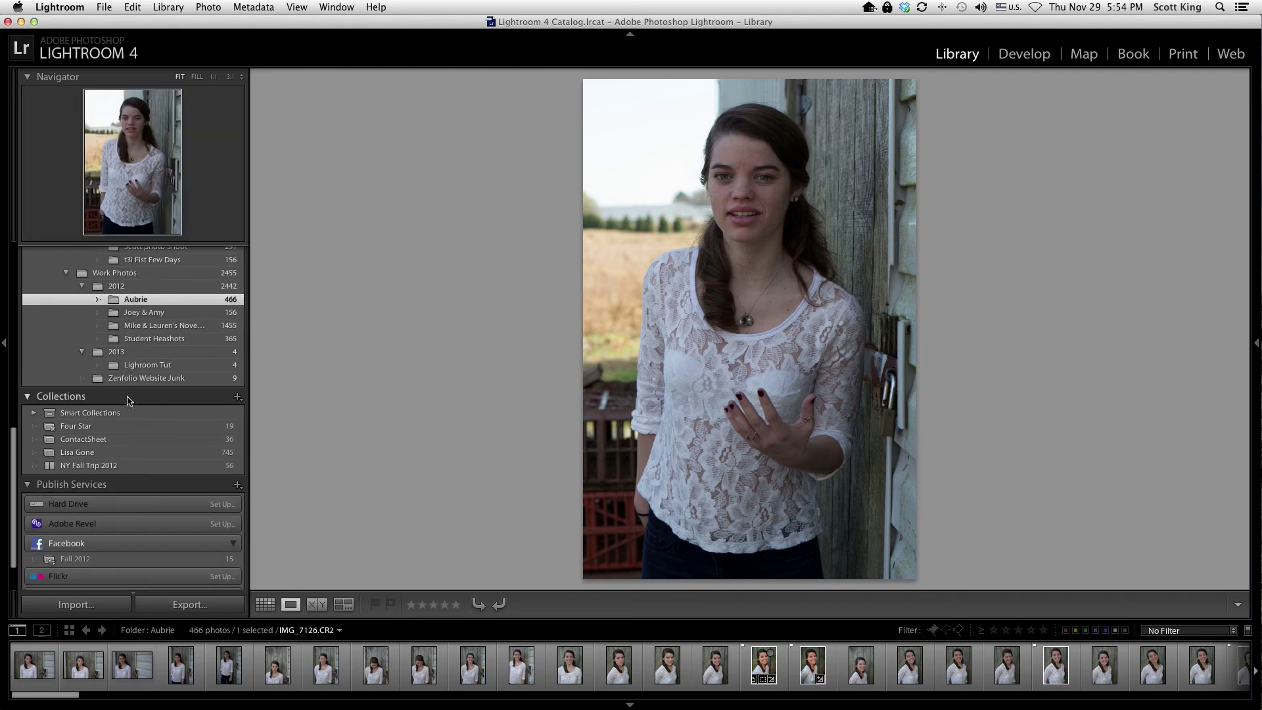
left_click(933, 630)
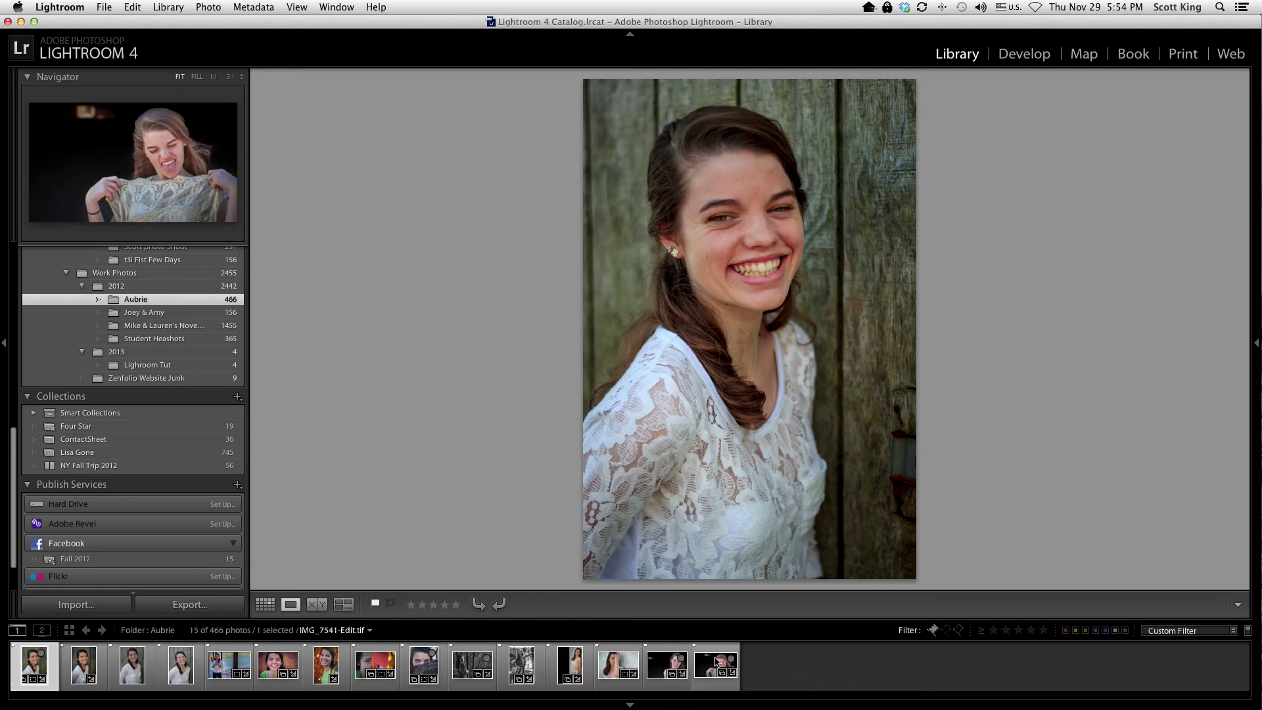
left_click(717, 660)
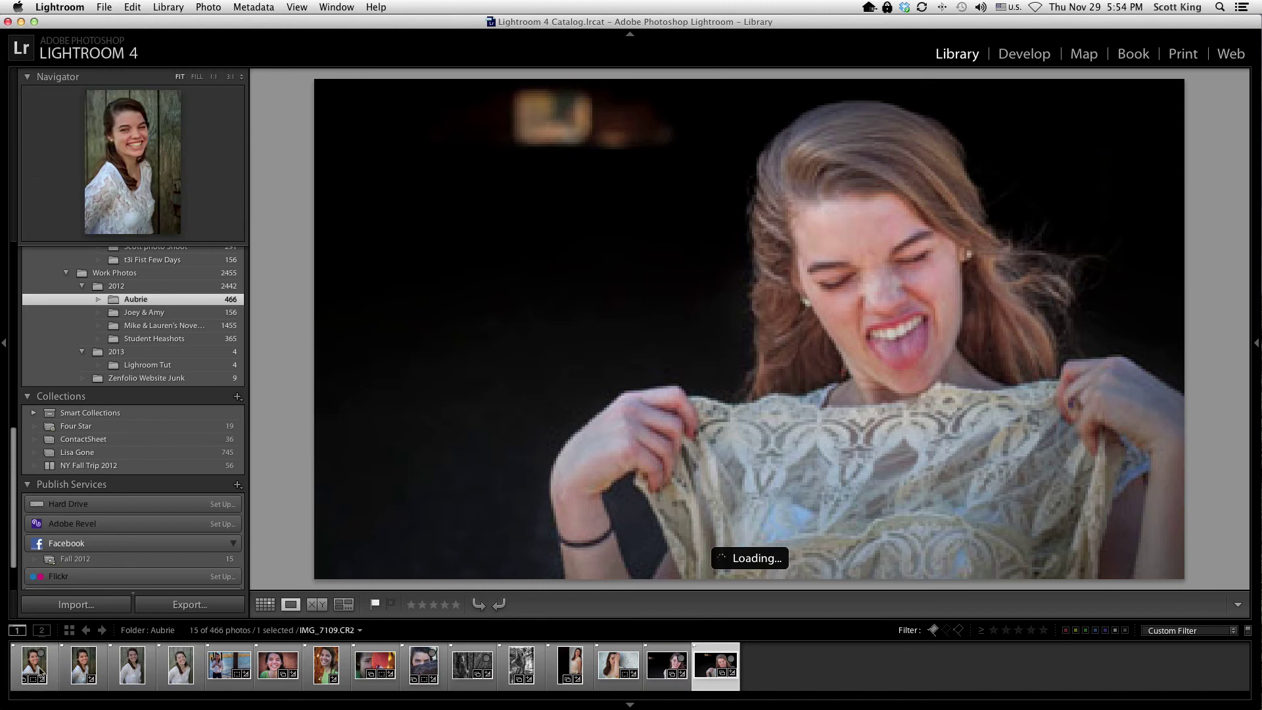
left_click(52, 675, "shift")
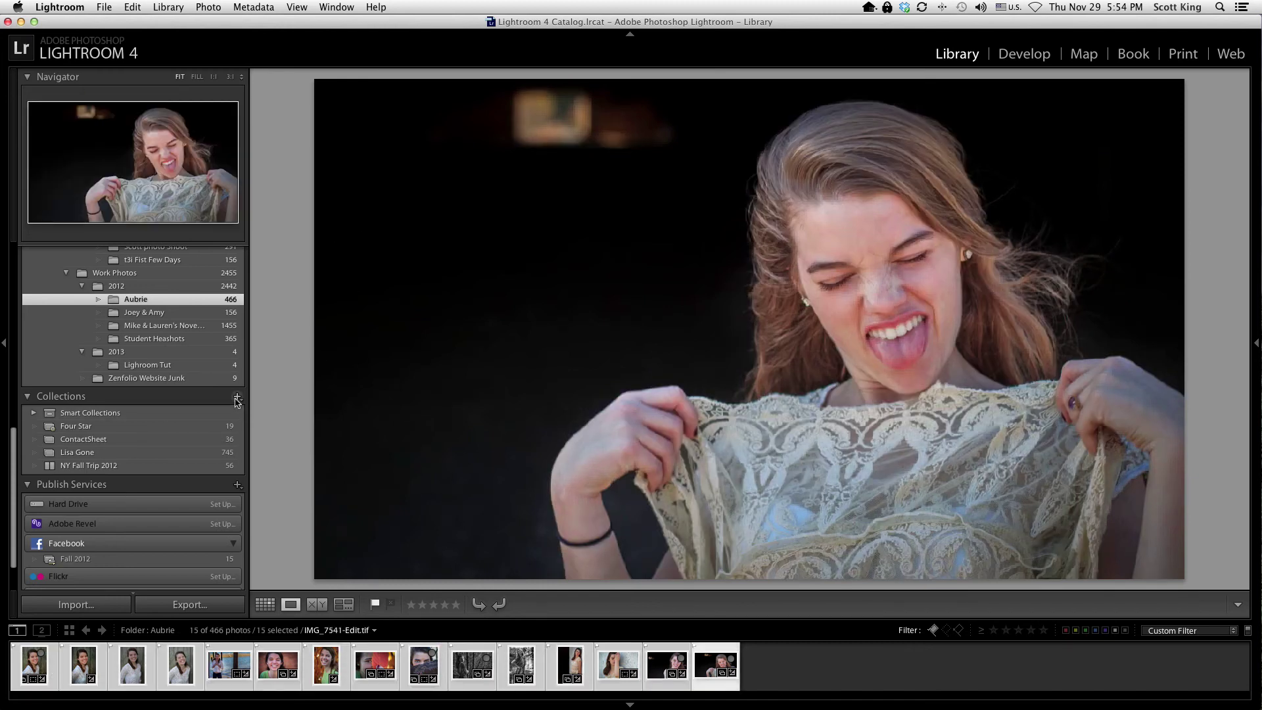
scroll(77, 411, "up", 2)
scroll(83, 368, "up", 15)
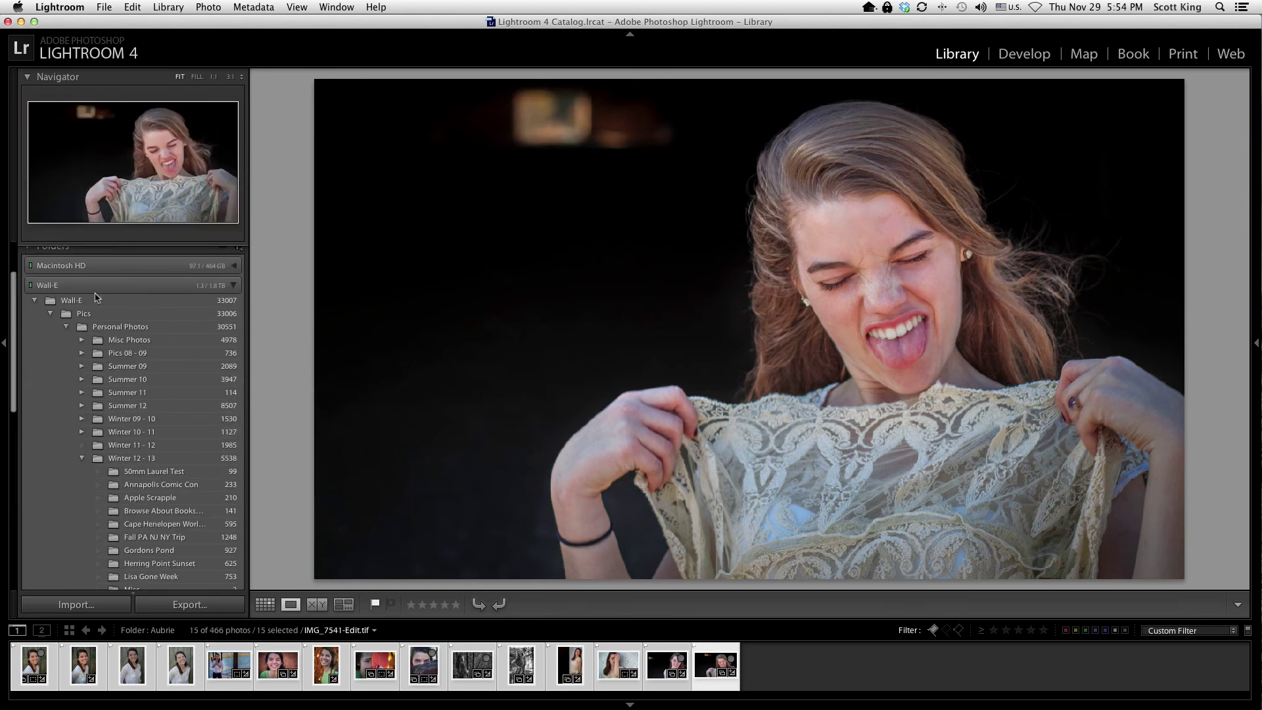
- Look through the Wall-E drive's folder hierarchy, from the seasonal Personal Photos folders to the Work Photos folders
scroll(141, 315, "down", 5)
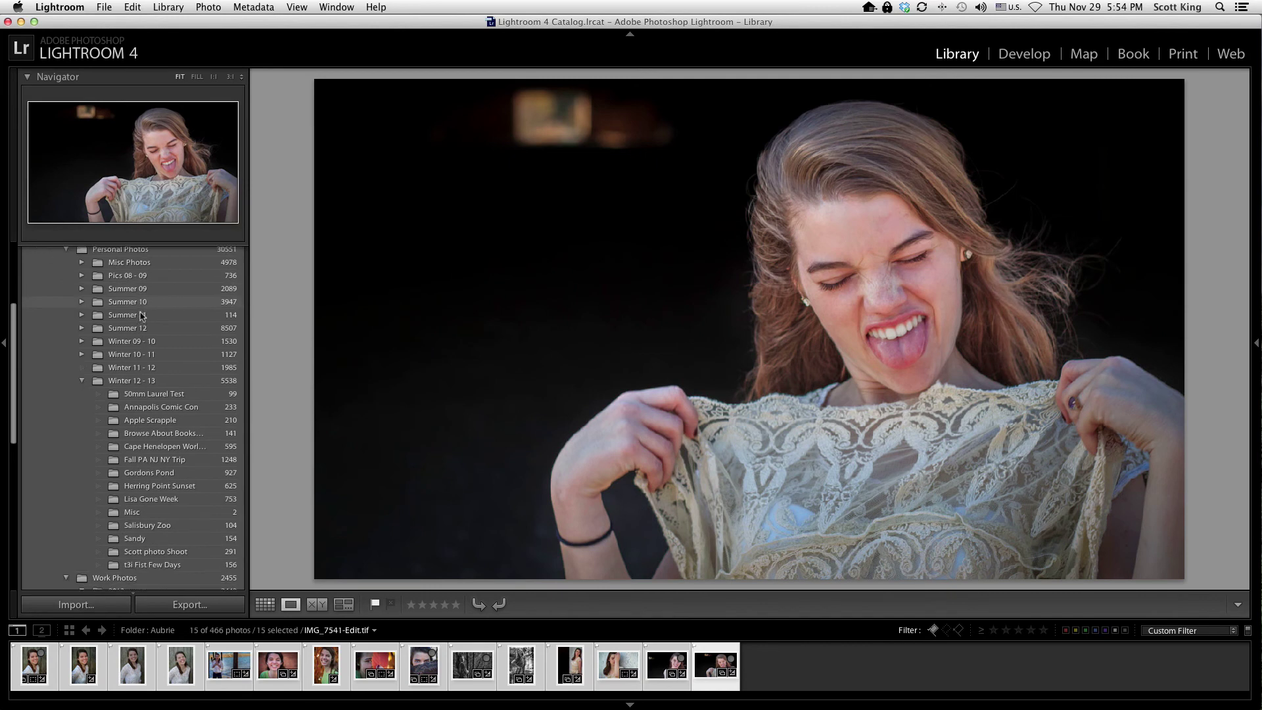
scroll(140, 314, "up", 4)
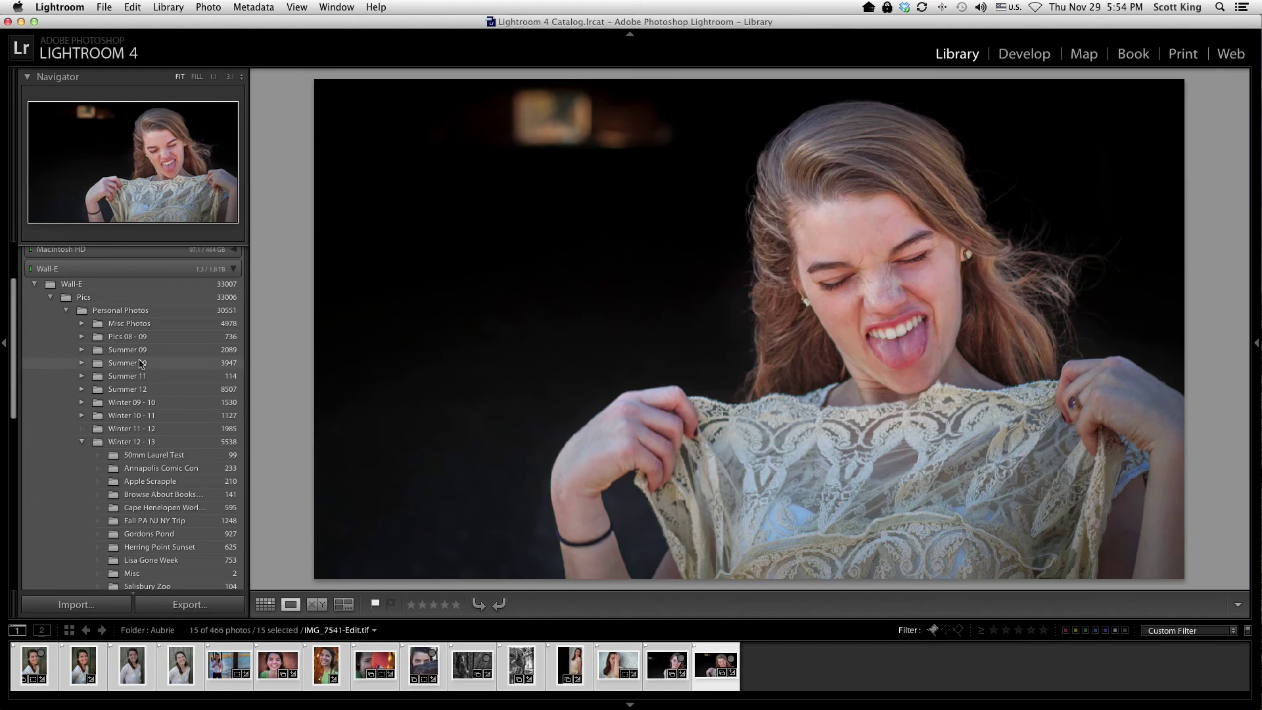
scroll(140, 362, "down", 2)
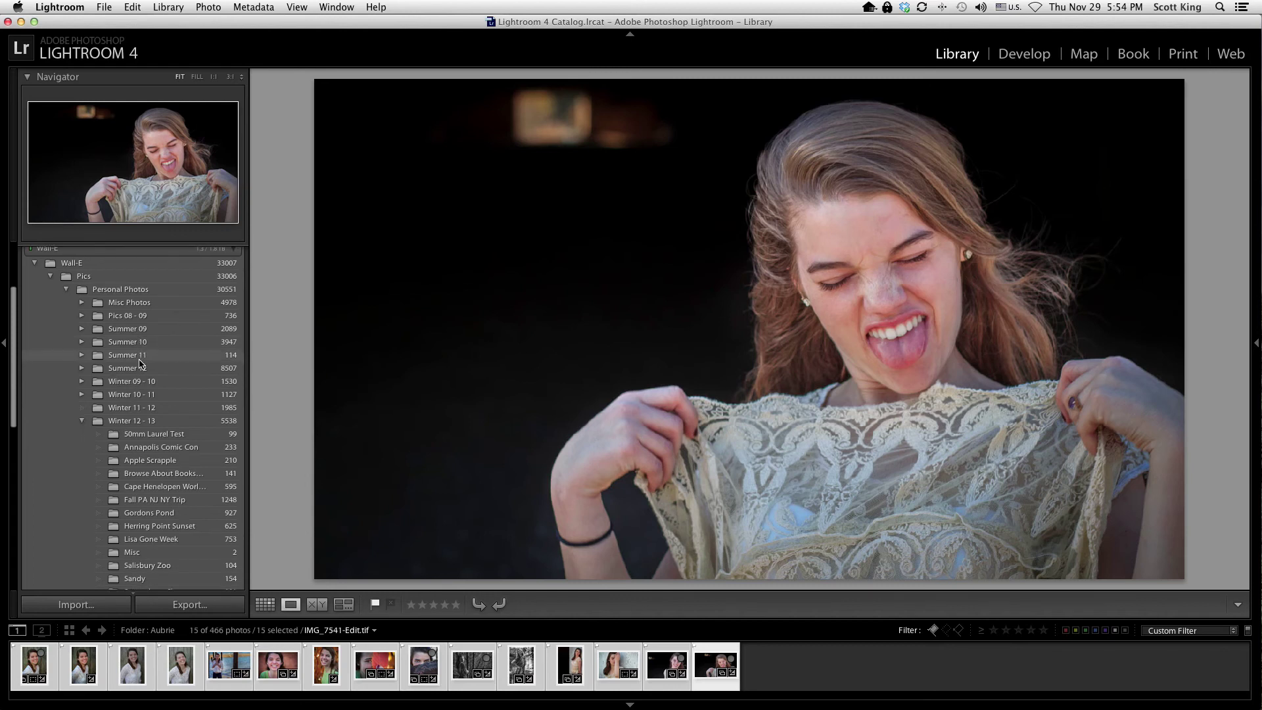
mouse_move(127, 318)
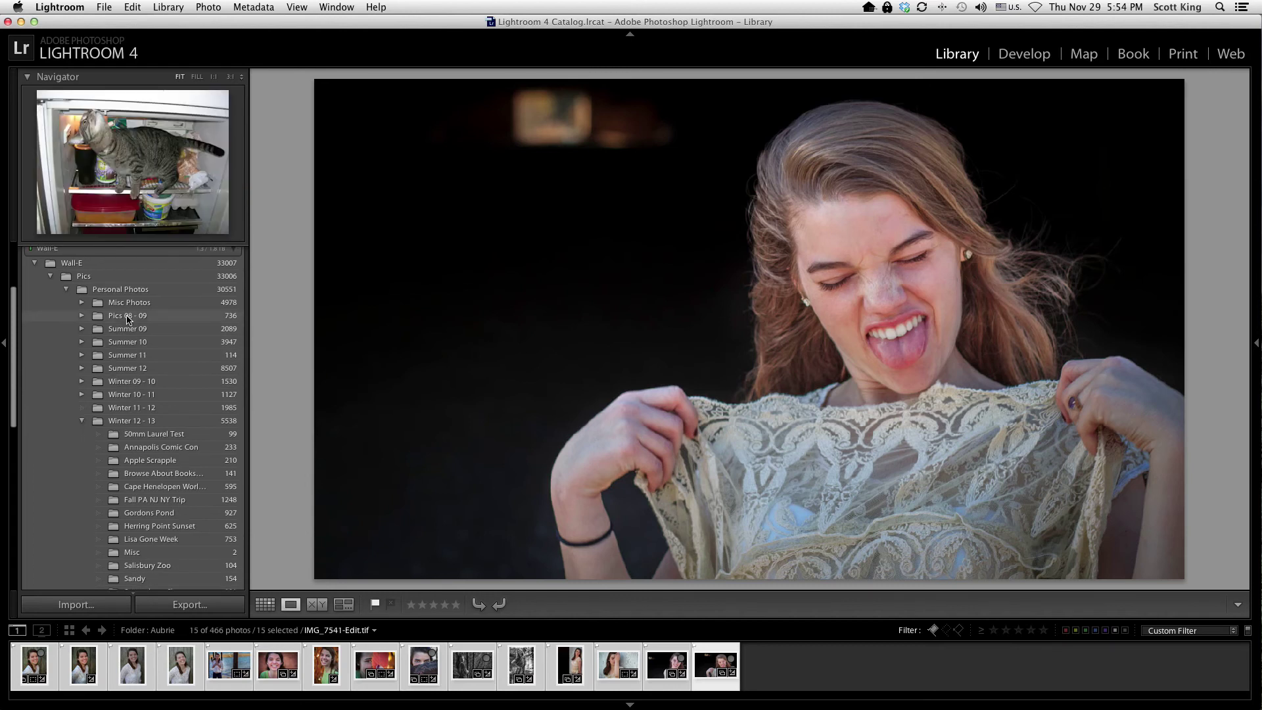
scroll(127, 318, "down", 12)
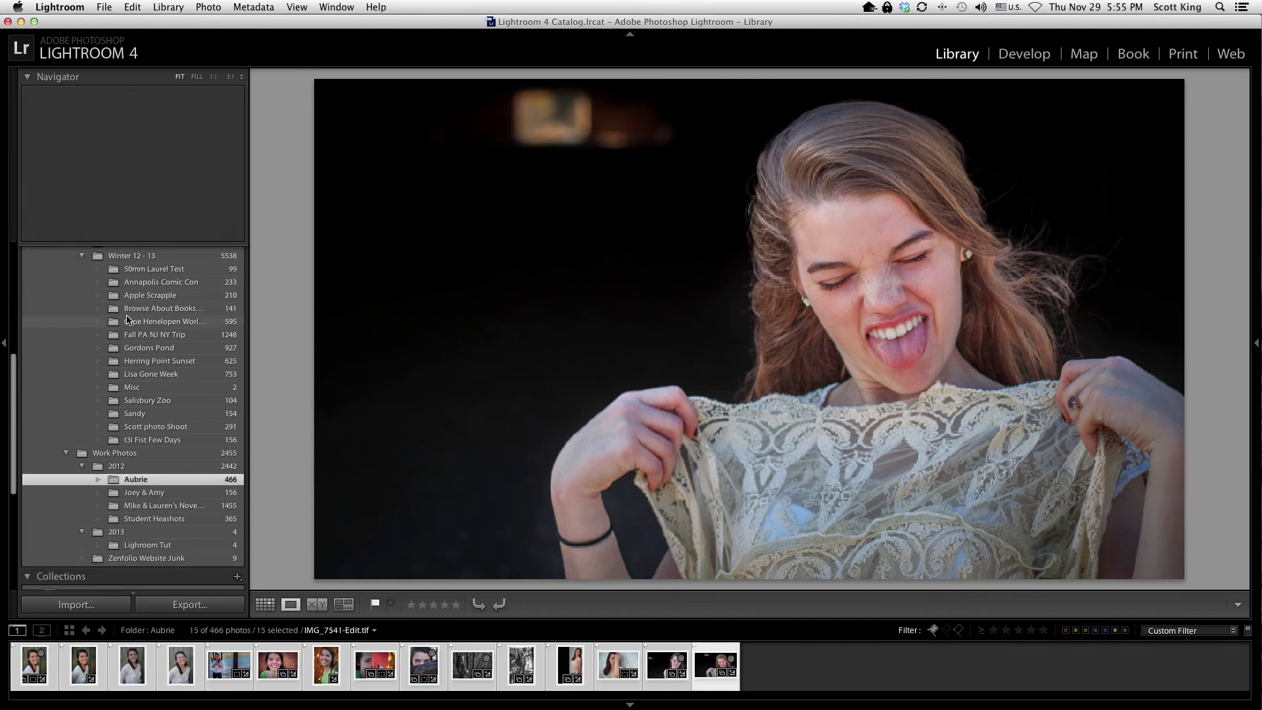
scroll(134, 309, "up", 7)
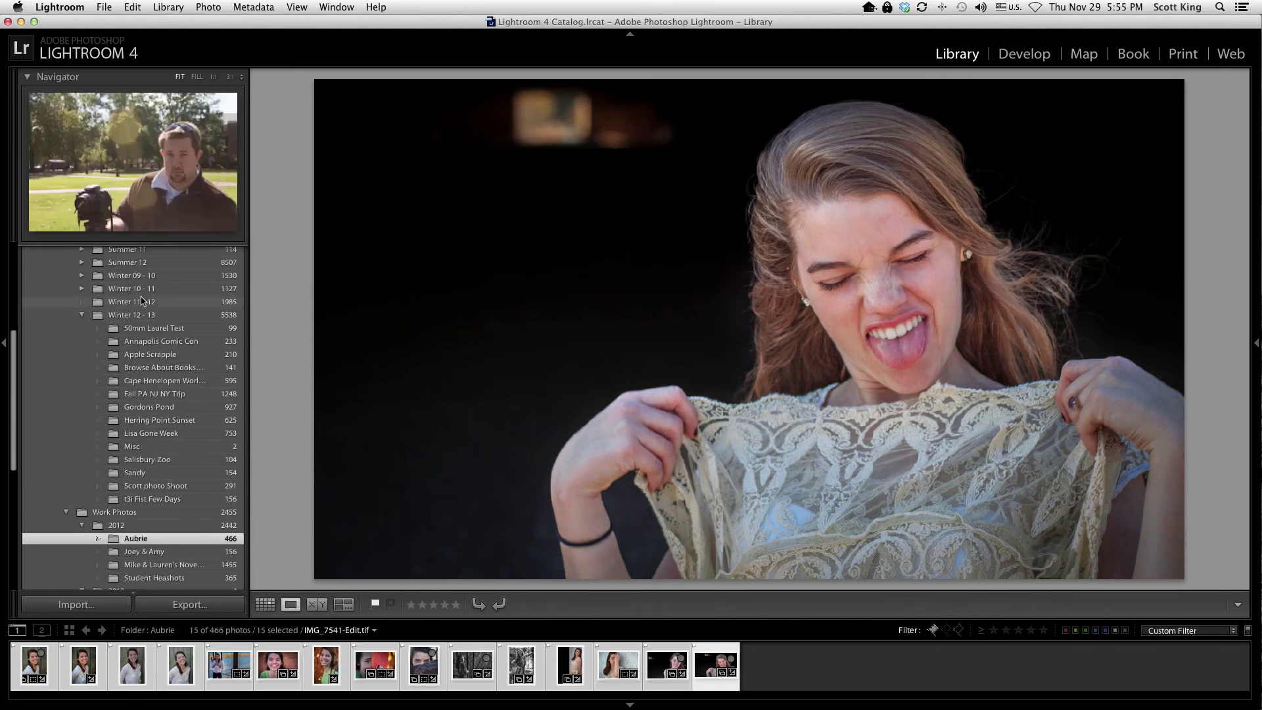
mouse_move(144, 369)
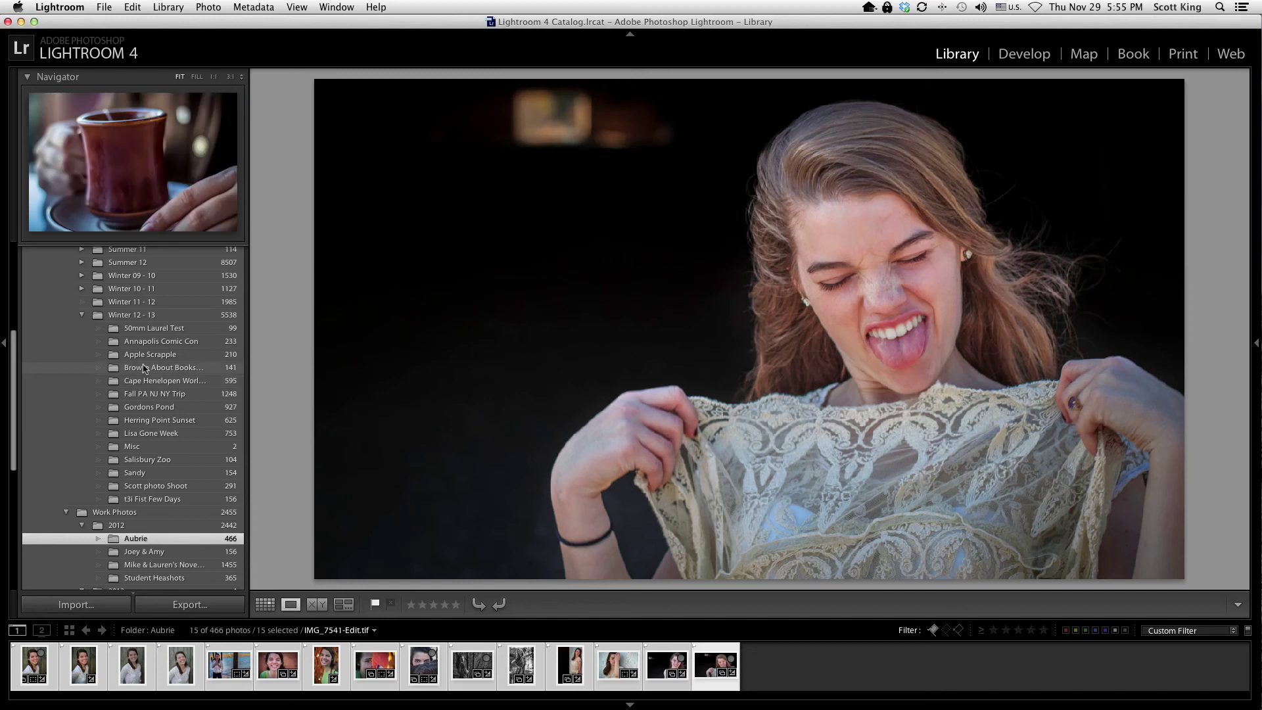
scroll(132, 355, "up", 8)
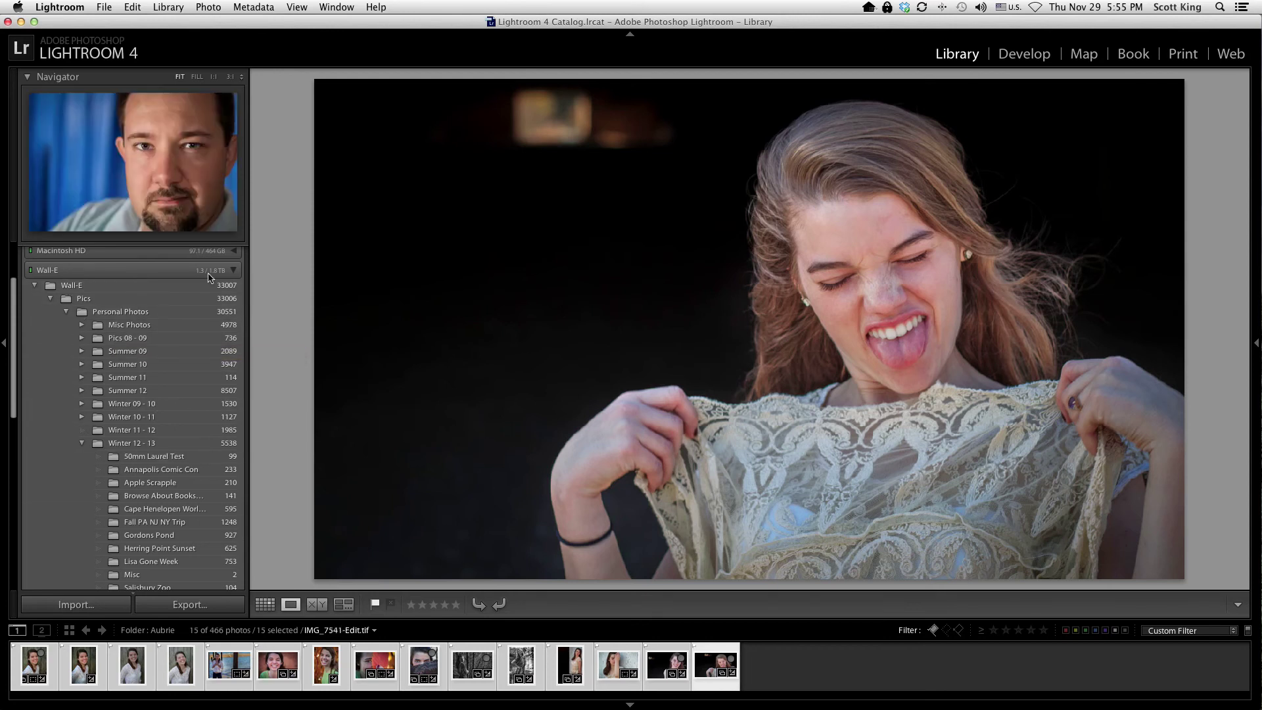
- Collapse the Wall-E folder tree and create a top-level collection set named with the model's first name plus "Sr. Portraits"
left_click(235, 271)
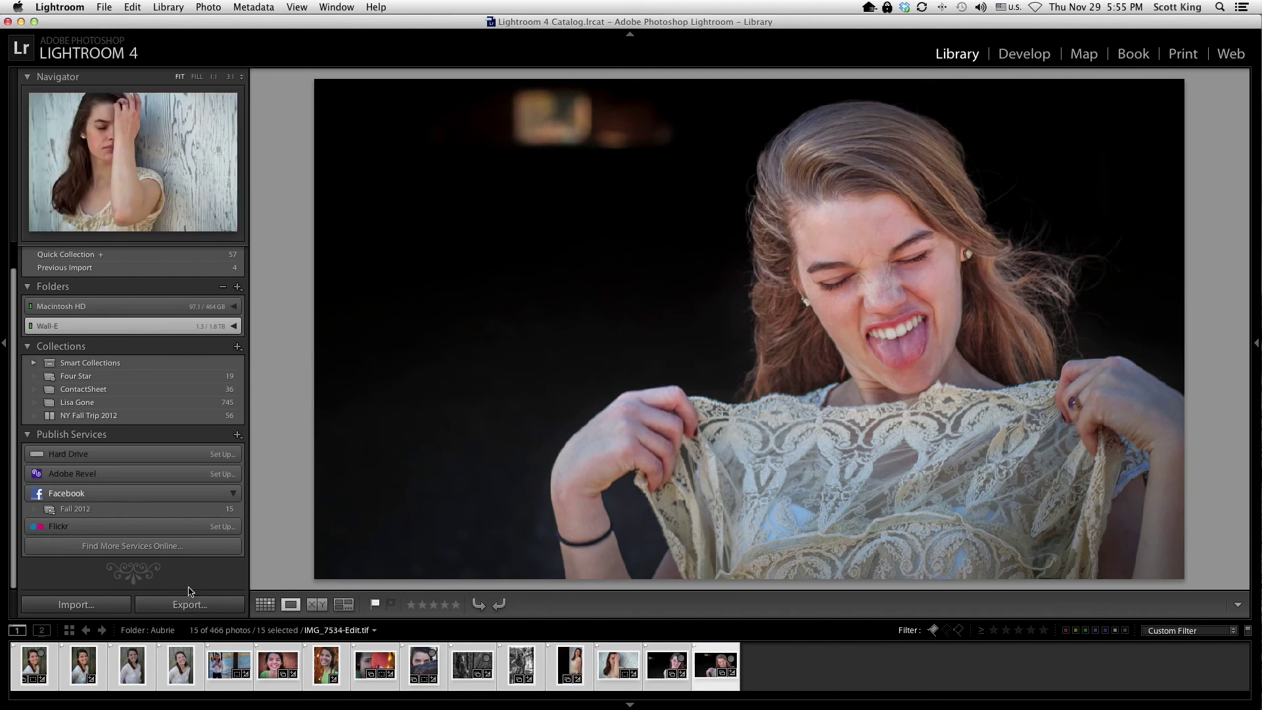
left_click(238, 347)
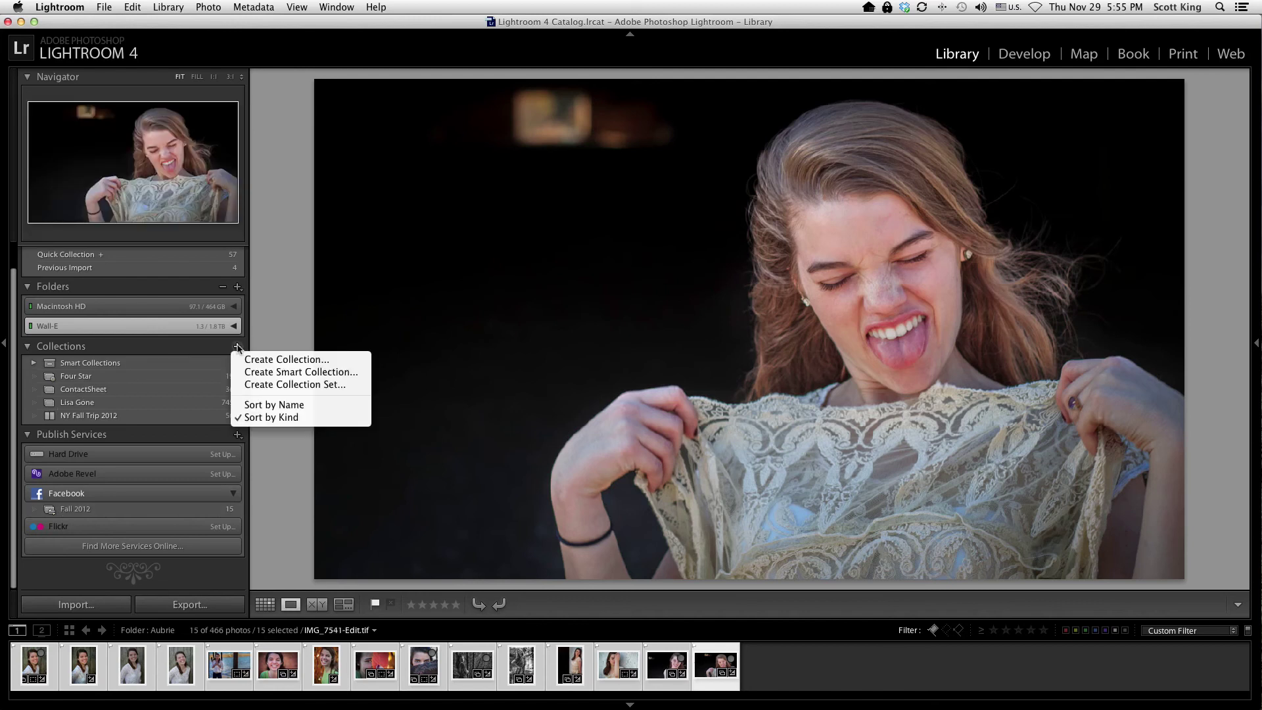
left_click(330, 390)
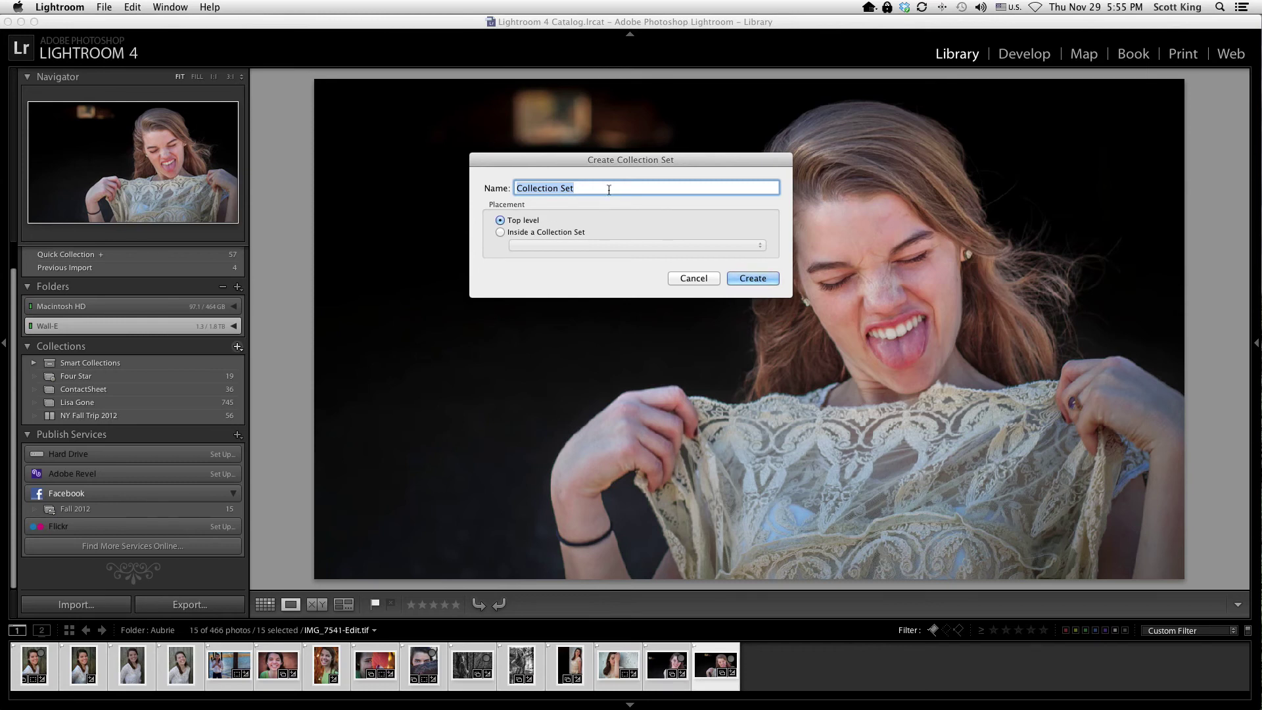
type("Aubrie Sr. Portraits")
left_click(753, 278)
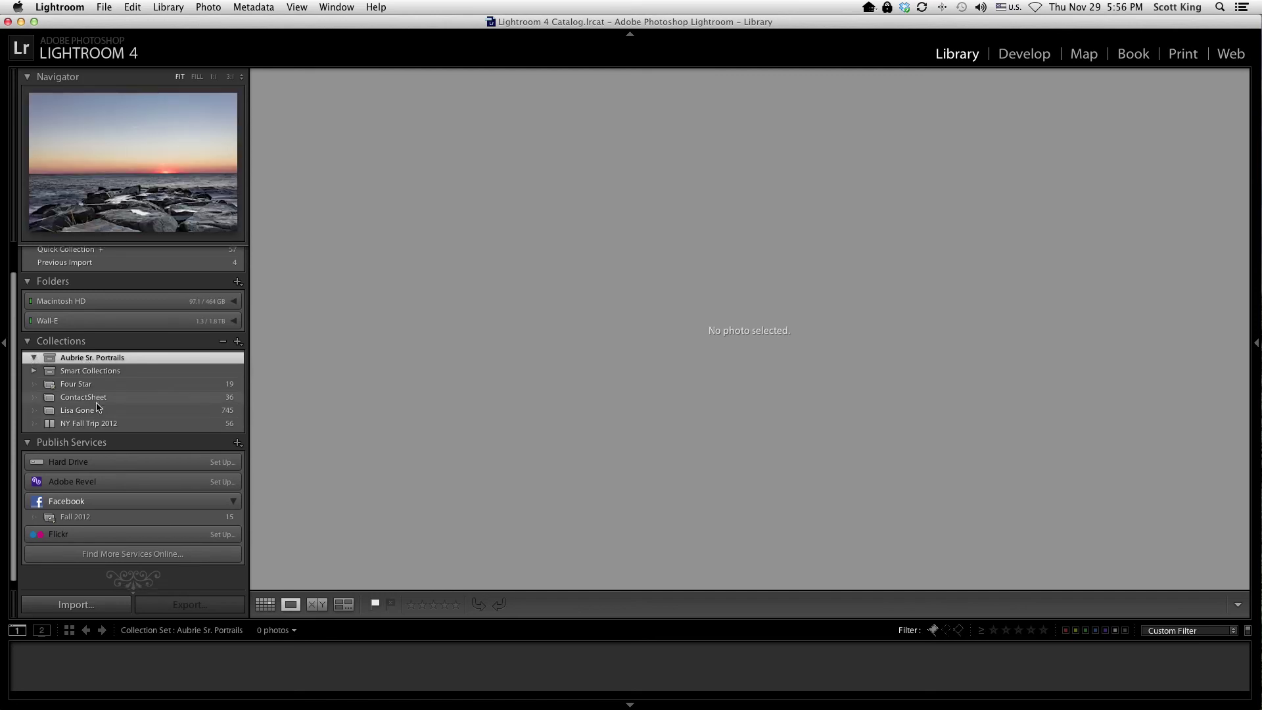
- Expand the Wall-E drive again and open the portrait shoot's folder under Work Photos, 2012
scroll(99, 409, "down", 1)
scroll(99, 409, "up", 3)
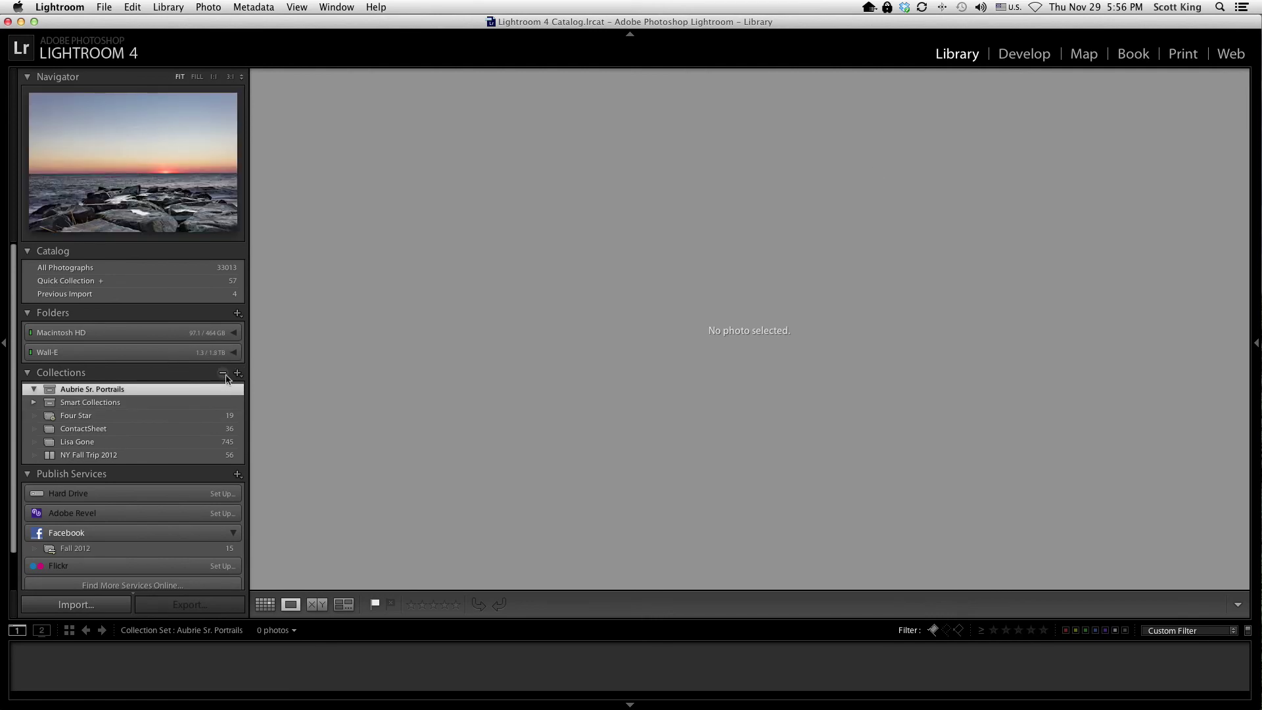
left_click(233, 353)
scroll(189, 428, "down", 6)
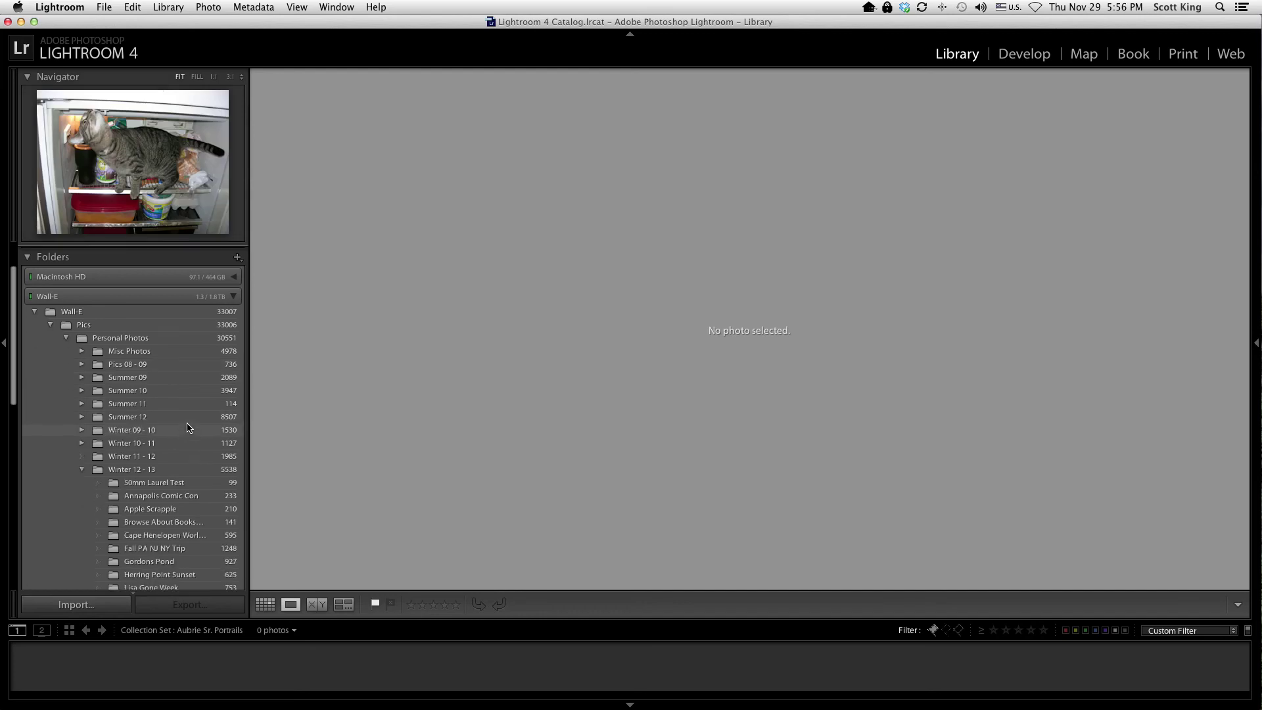
scroll(189, 428, "down", 4)
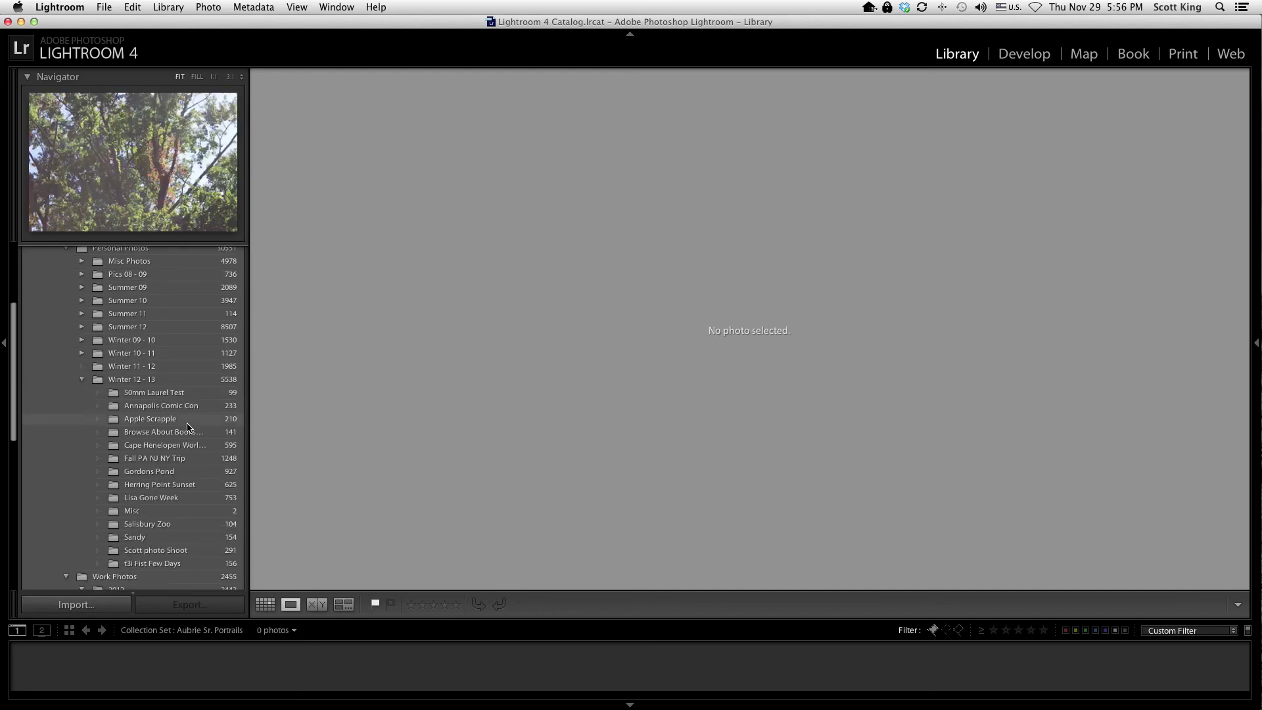
scroll(188, 428, "down", 5)
left_click(151, 439)
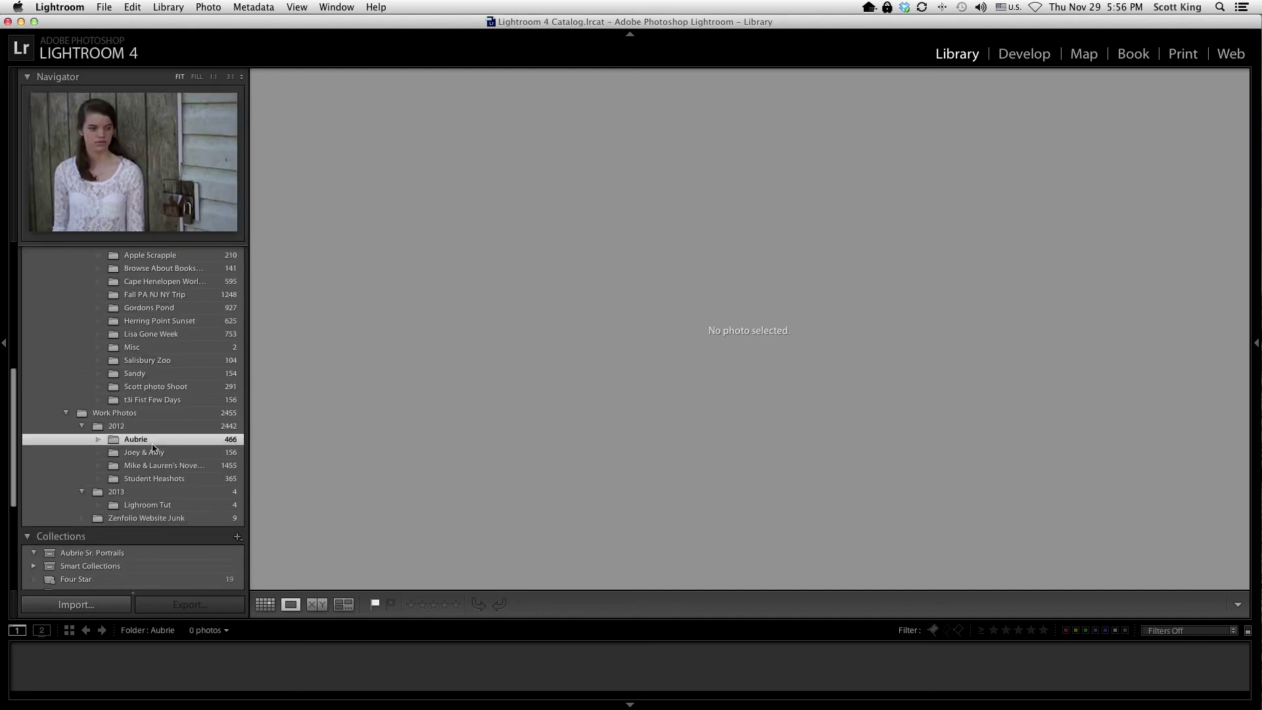
- Filter the shoot's folder to flagged photos and select all of them
scroll(153, 447, "down", 6)
scroll(153, 448, "down", 2)
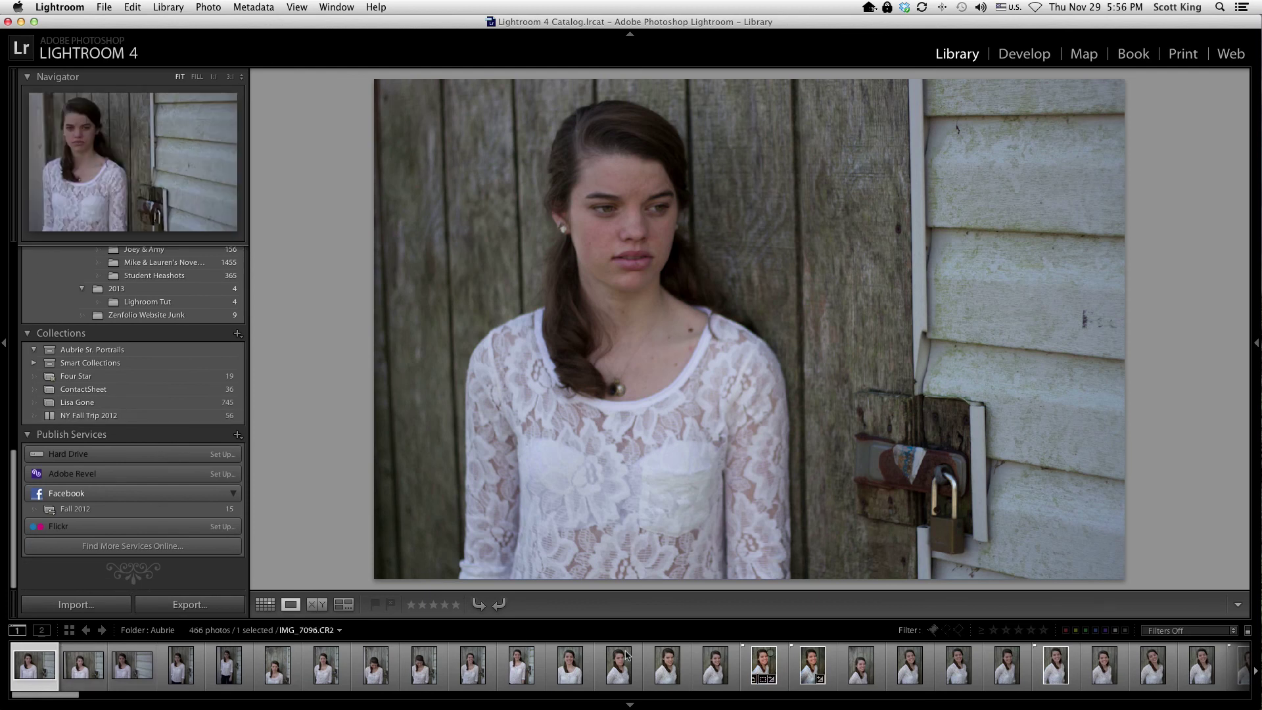
left_click(934, 630)
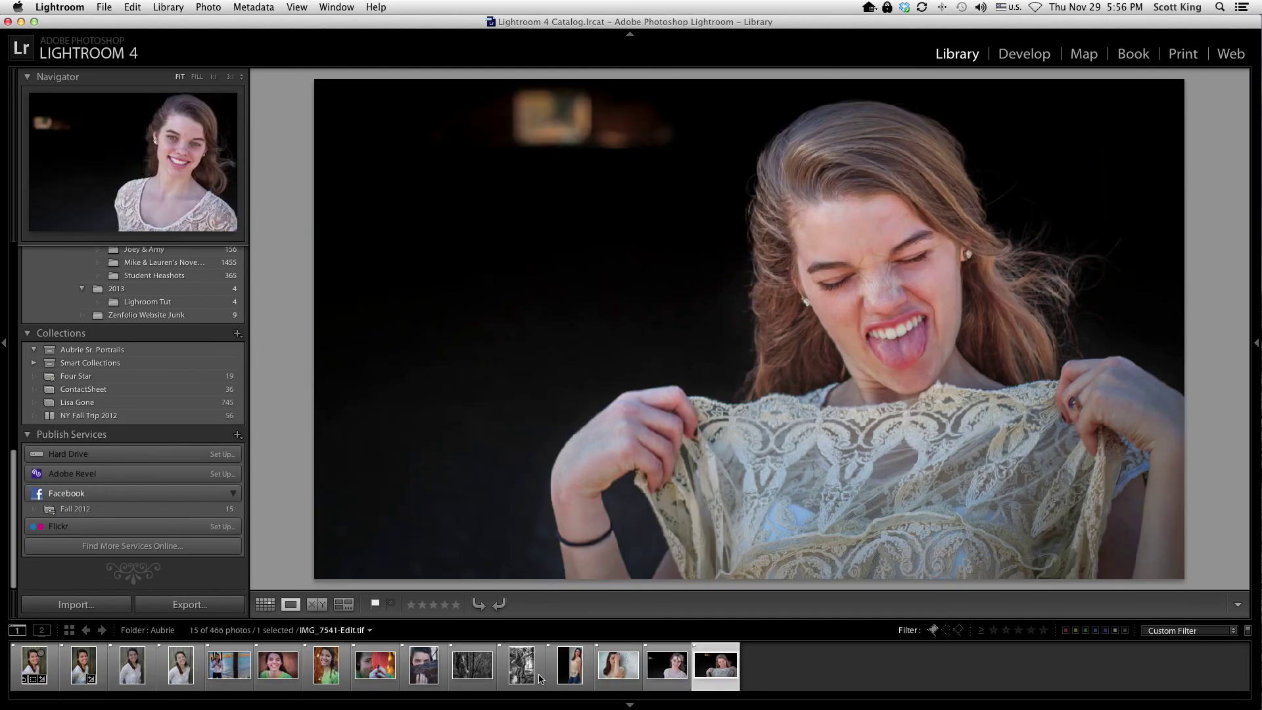
key("super+a")
- Try to add the selected flagged photos directly to the new collection set
left_click_drag(94, 666, 88, 350)
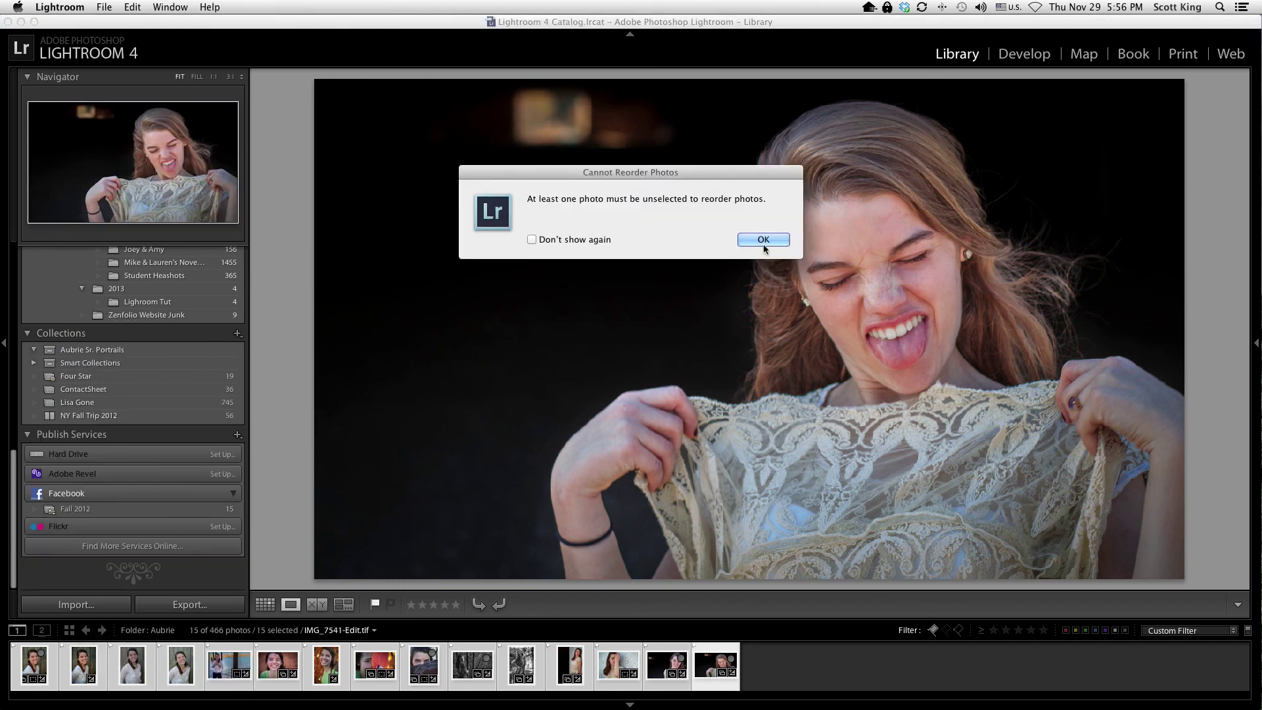
left_click(763, 240)
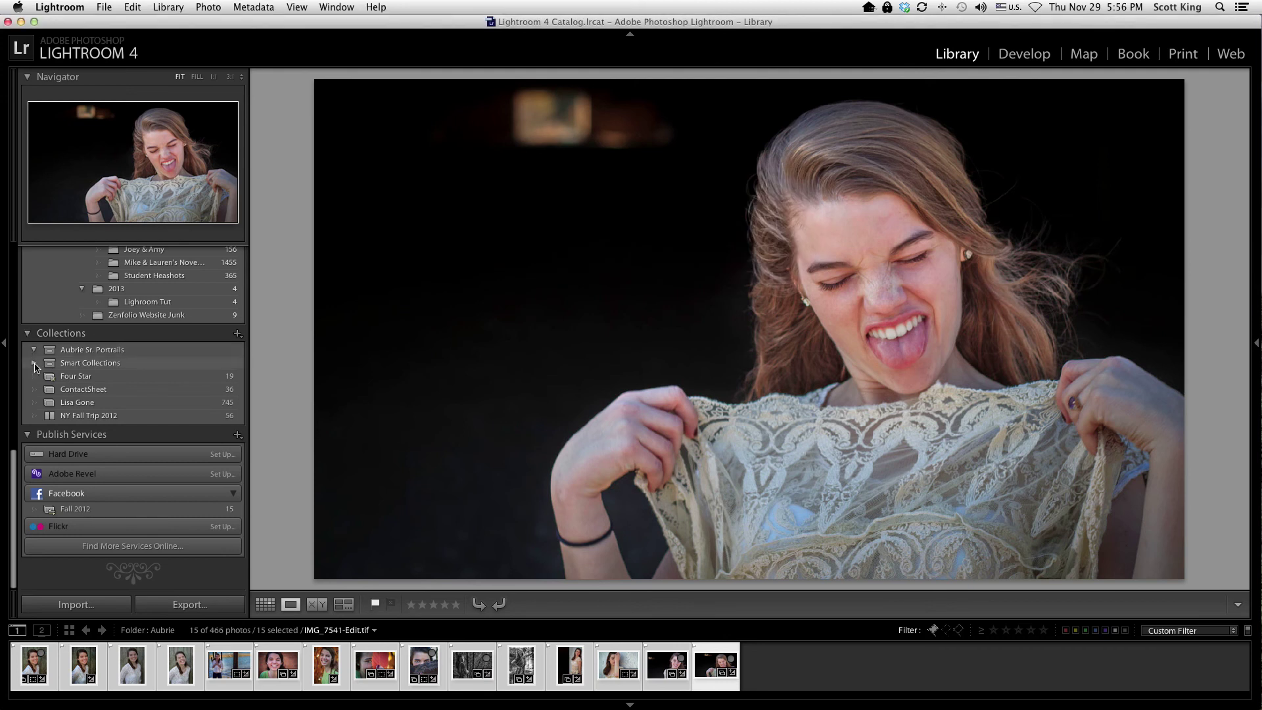
left_click(34, 365)
left_click(33, 365)
left_click_drag(135, 662, 97, 355)
- Create a top-level collection that includes the selected photos, named with the model's first name
left_click(238, 335)
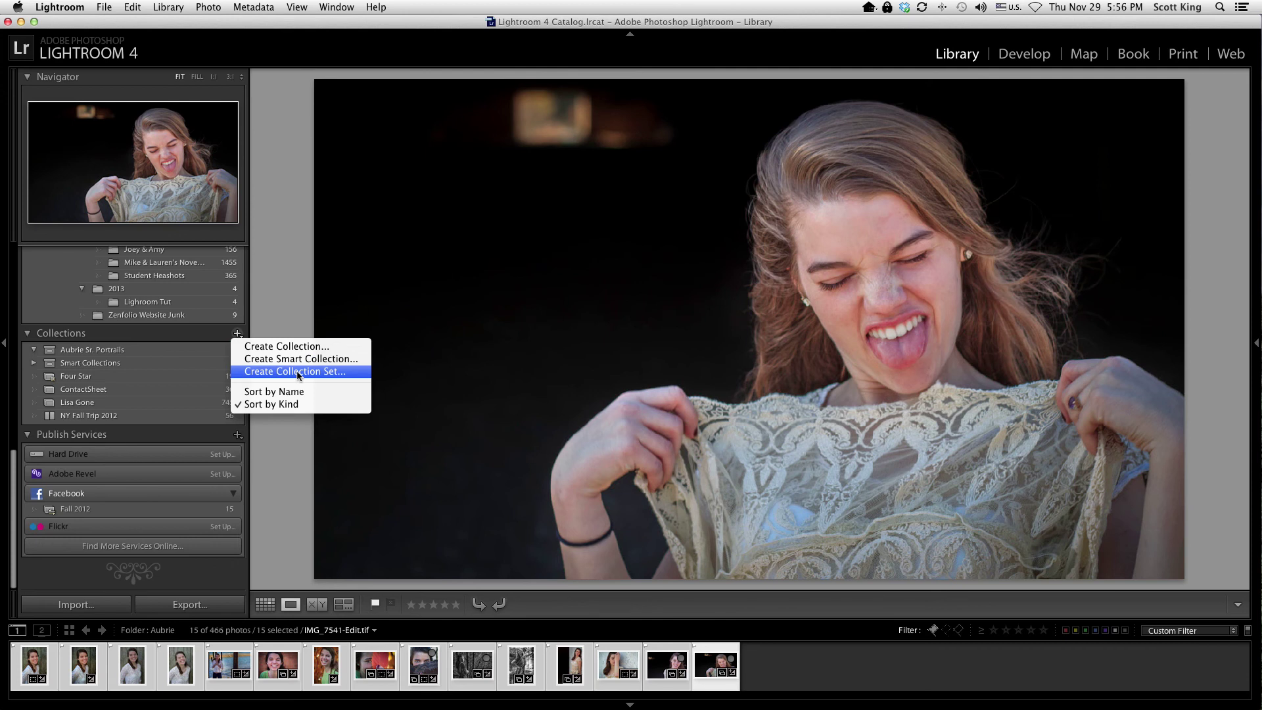
left_click(314, 345)
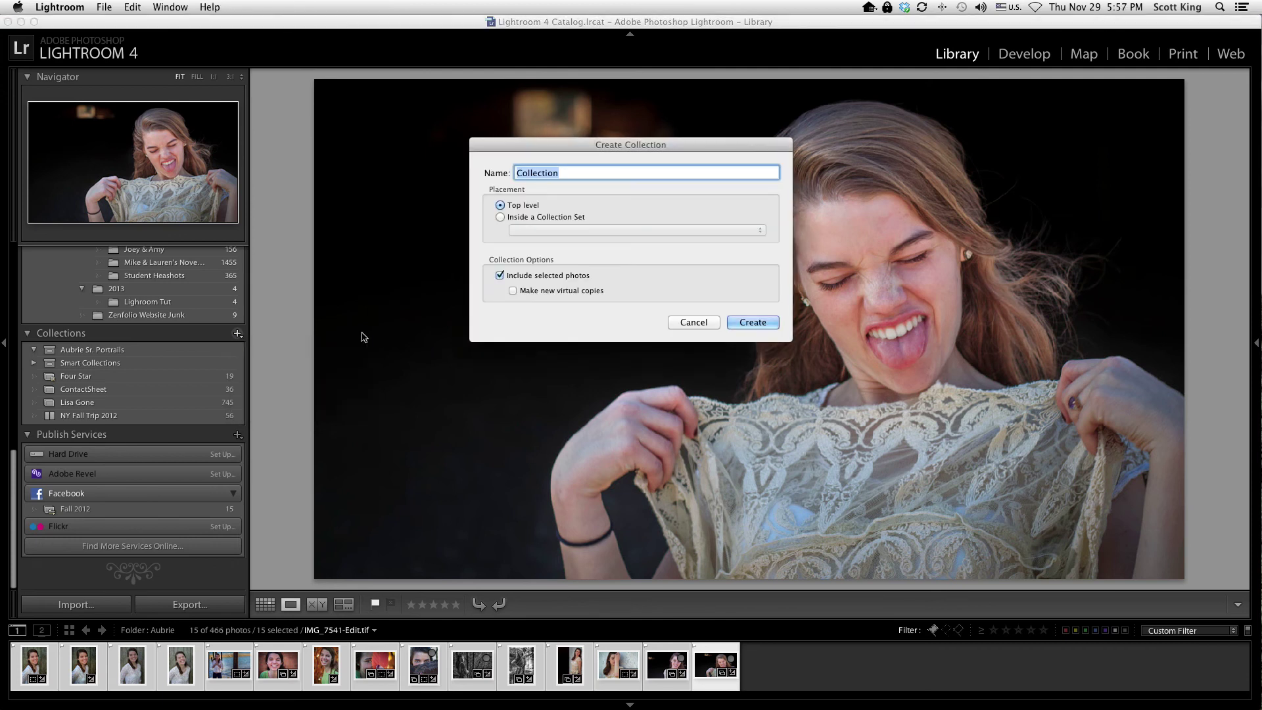
type("Aburie")
left_click(751, 324)
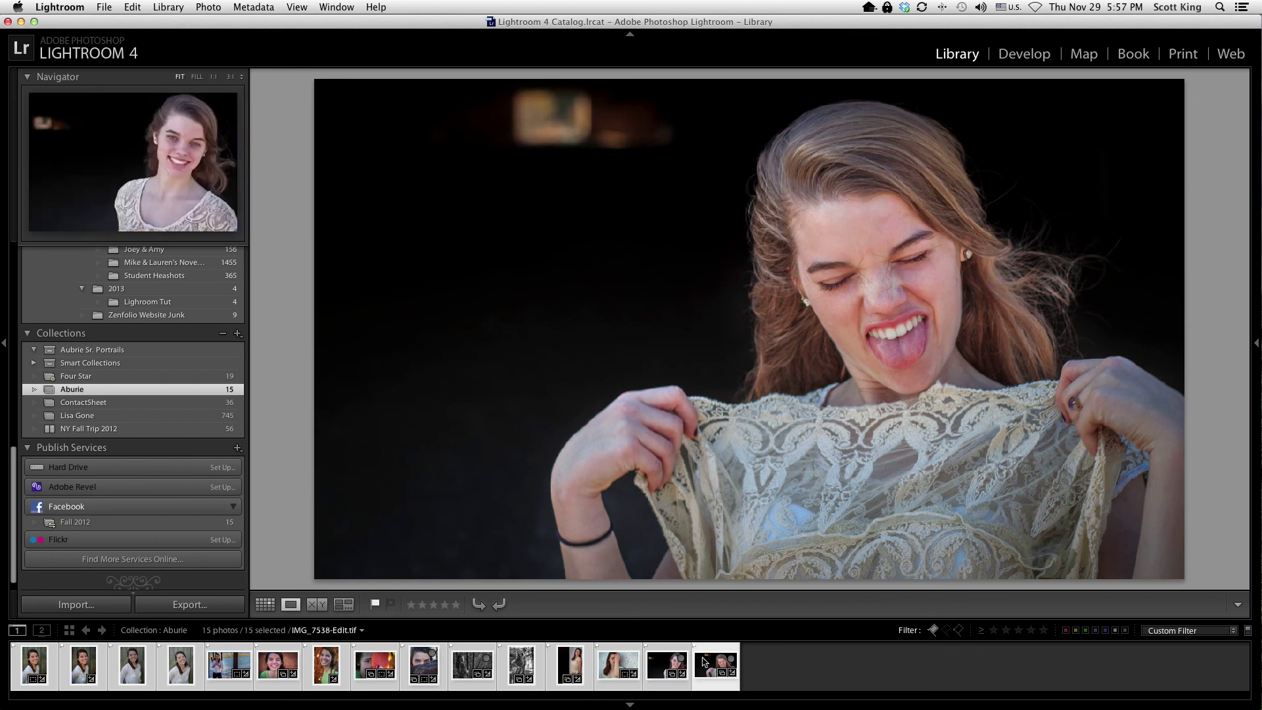
- View the Four Star smart collection, return to the new portrait collection and look over the folders, collections and publish services
left_click(66, 377)
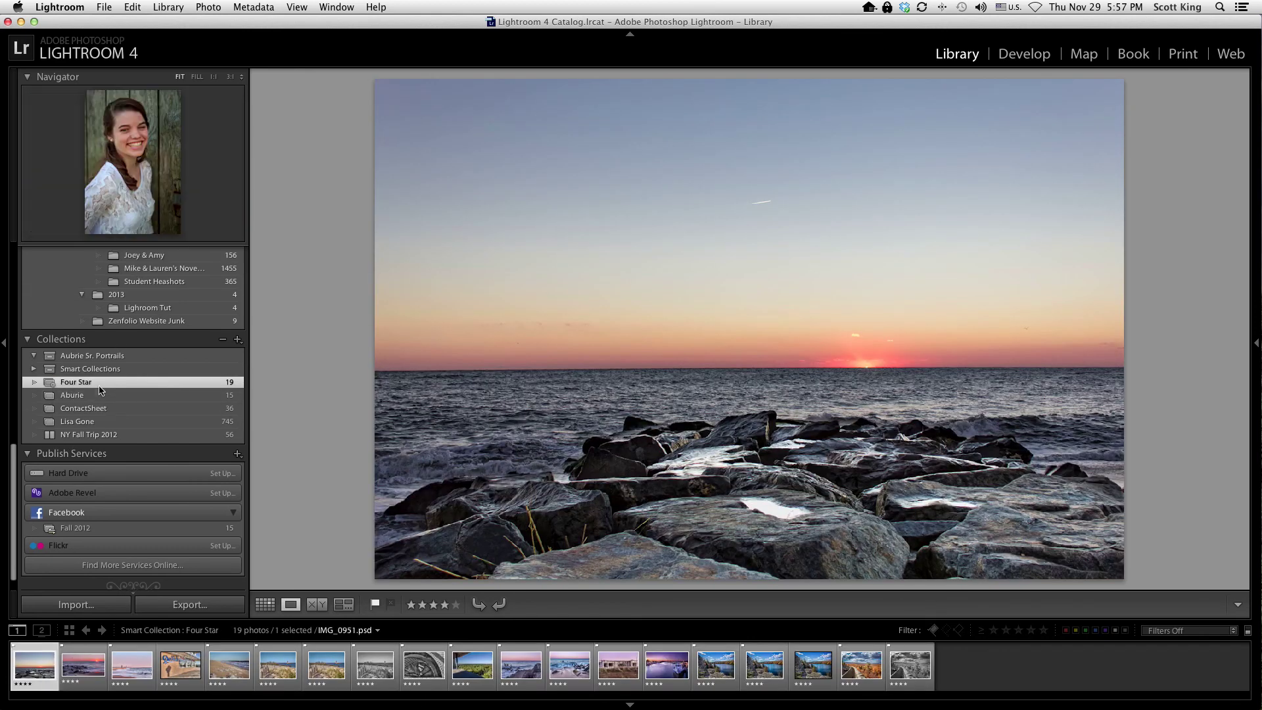
left_click(63, 402)
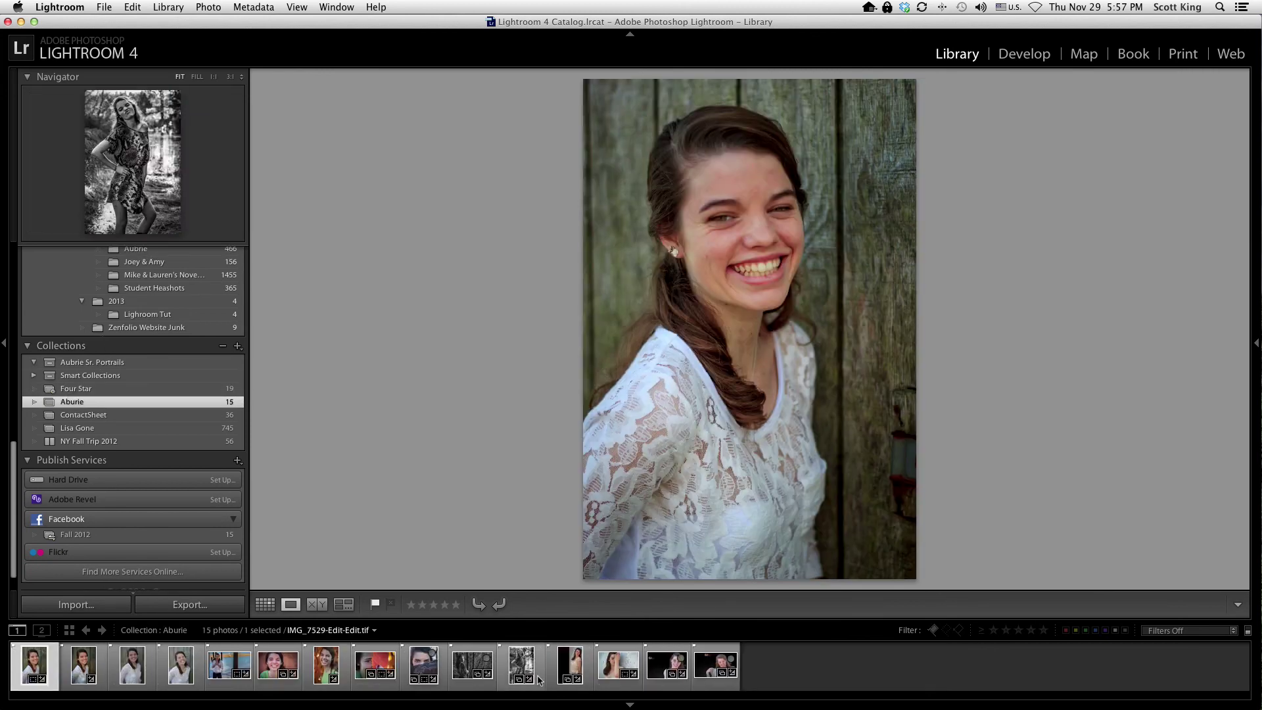
scroll(176, 341, "up", 1)
scroll(174, 341, "up", 12)
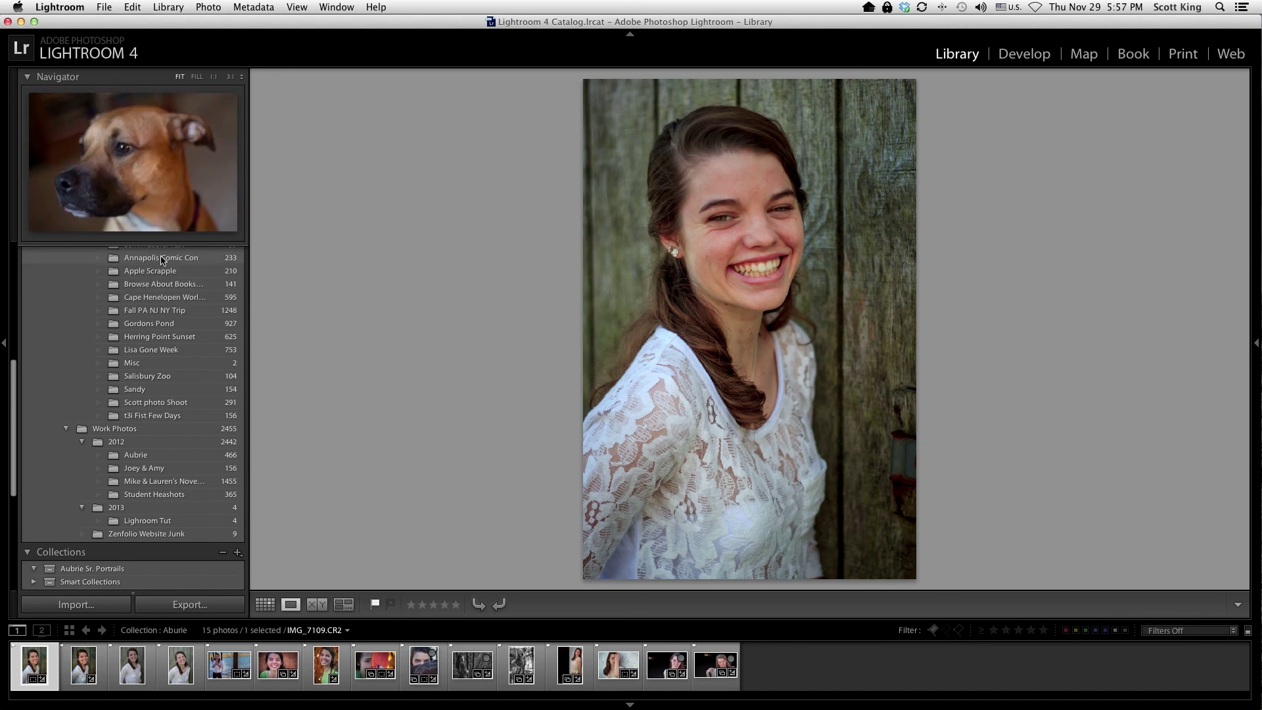
scroll(156, 306, "down", 6)
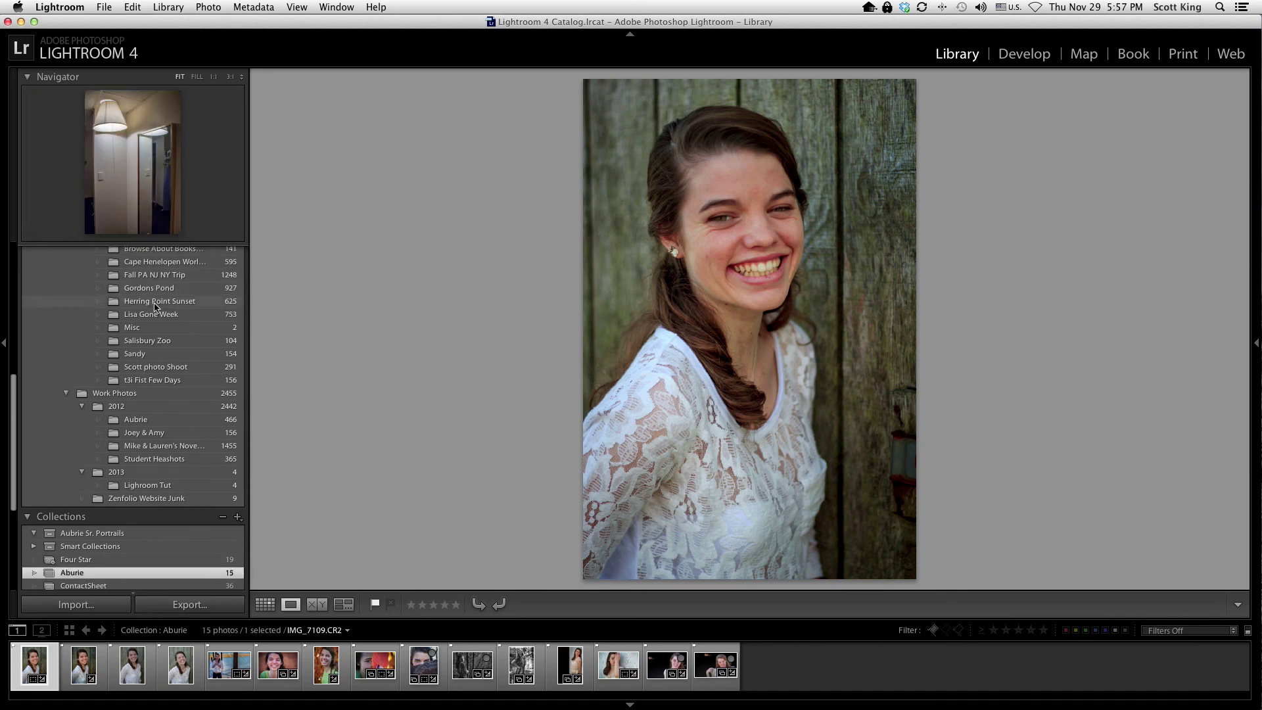
scroll(155, 307, "down", 2)
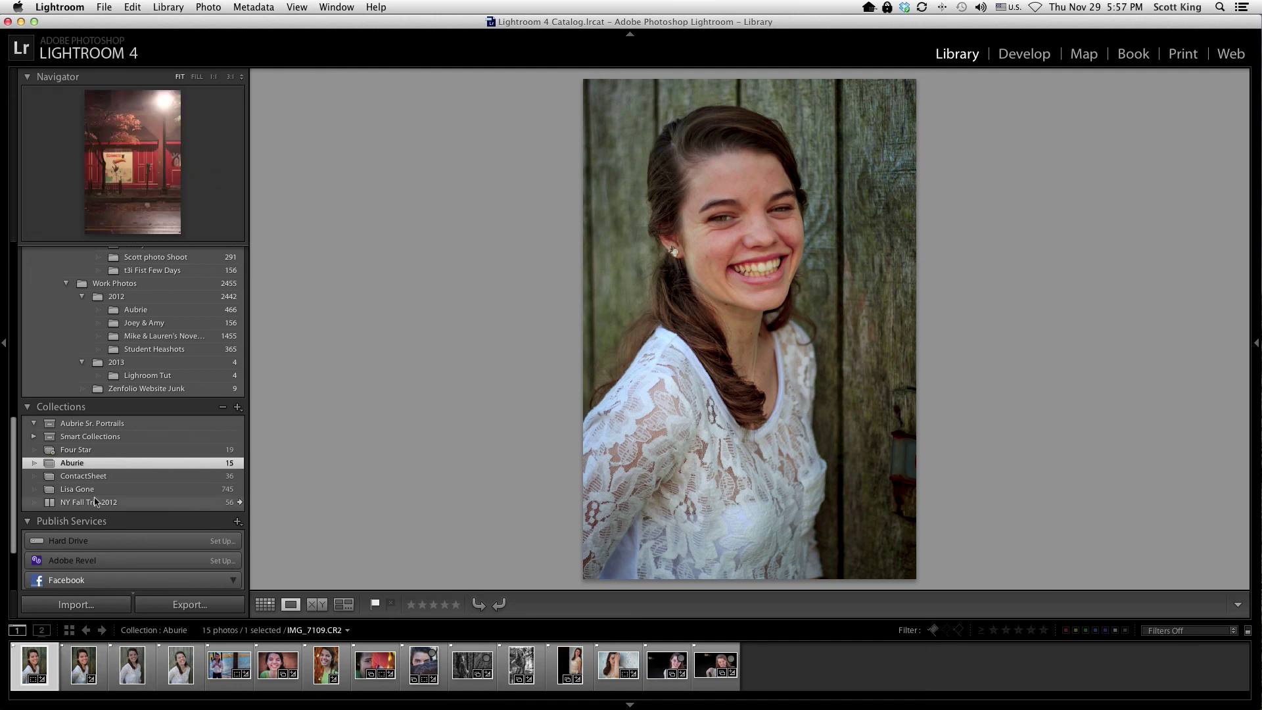
scroll(97, 495, "up", 10)
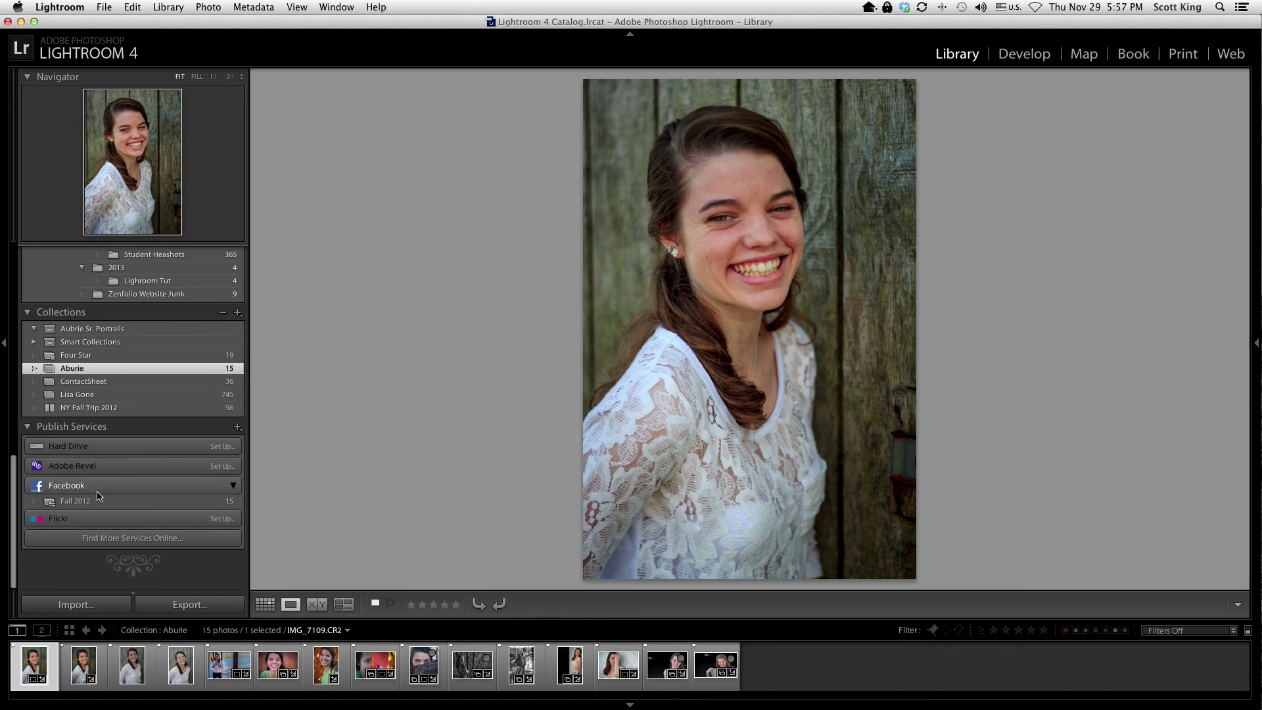
scroll(98, 496, "up", 6)
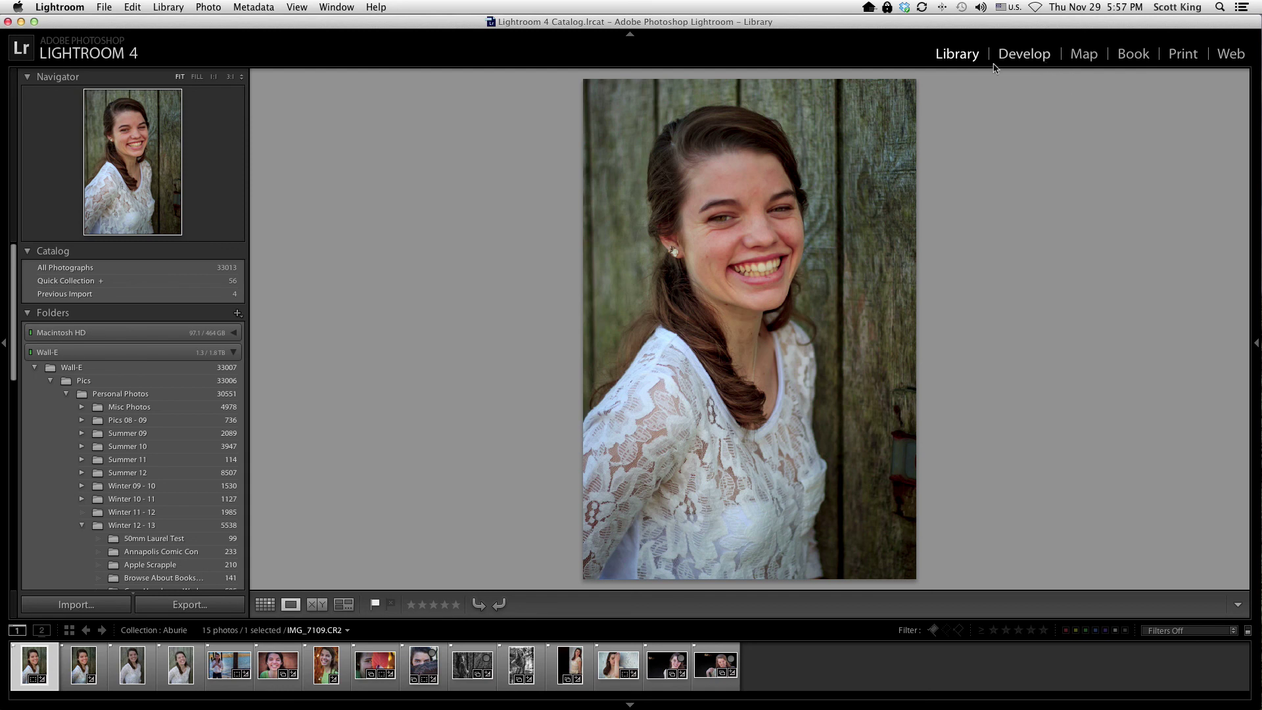
- Open the collection's first portrait in the Develop module, check the Solo Mode option and expand the Detail settings
left_click(1028, 57)
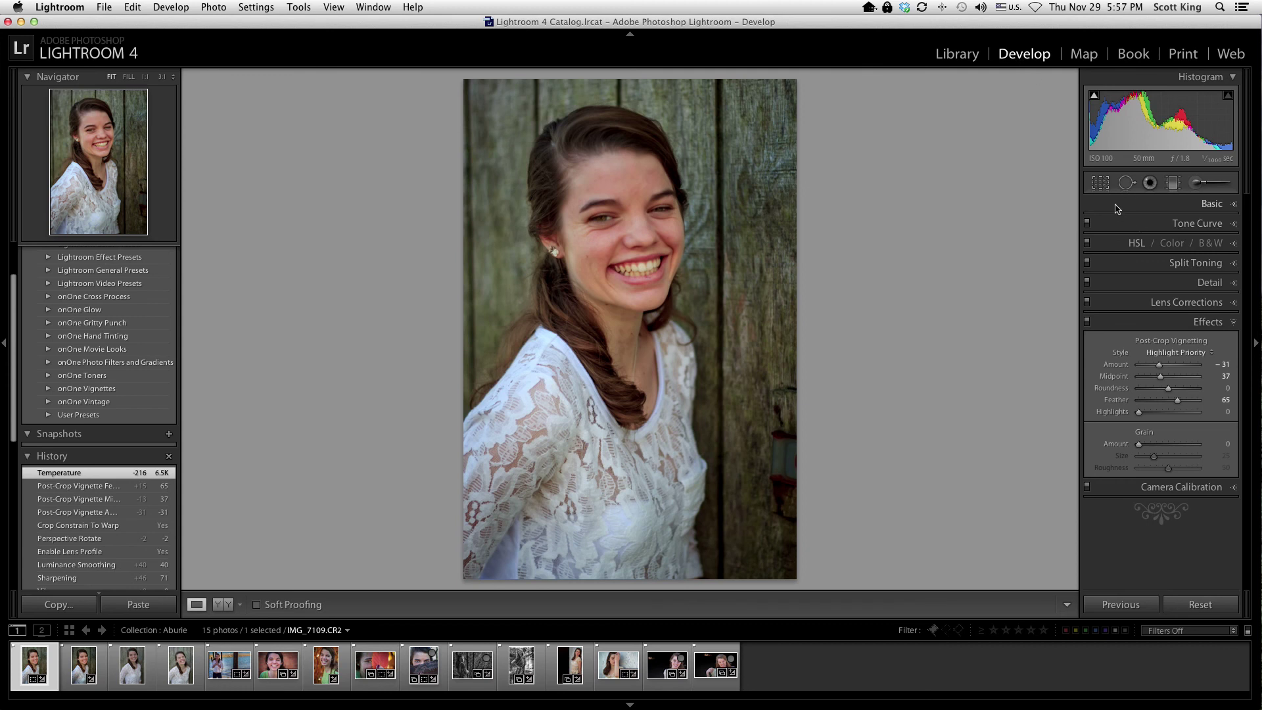
right_click(1168, 207)
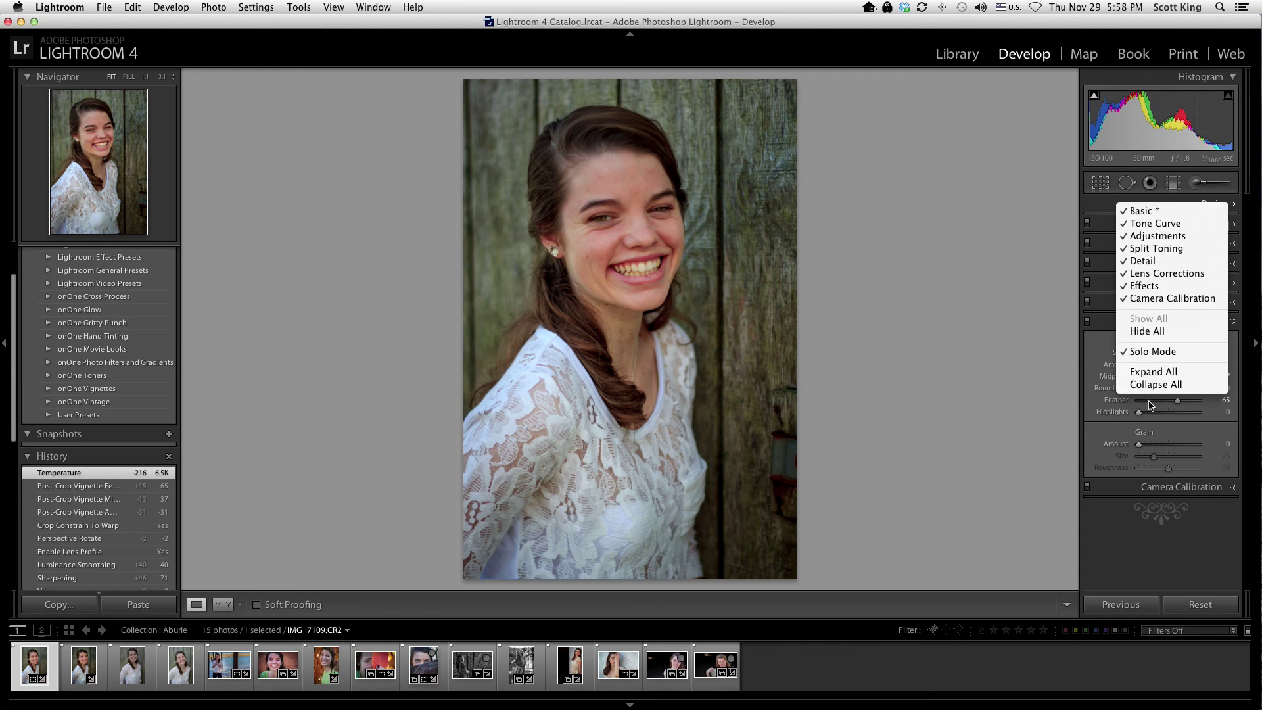
left_click(1170, 352)
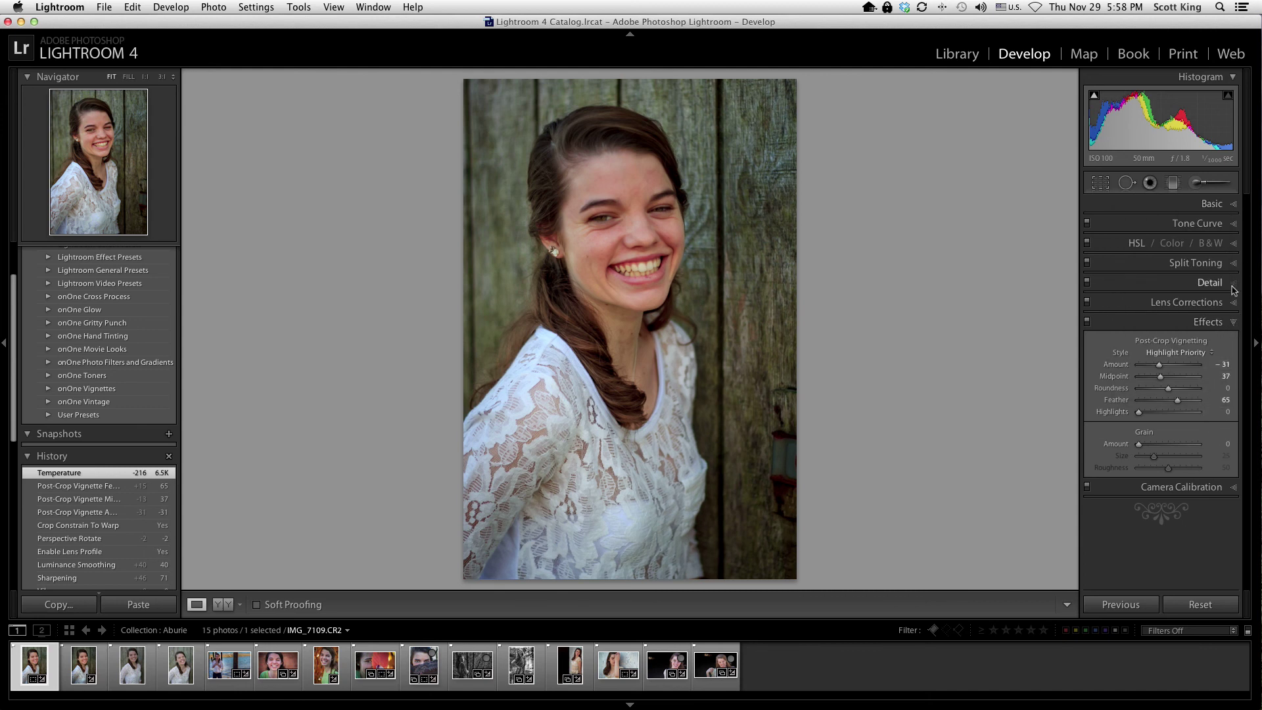
left_click(1185, 290)
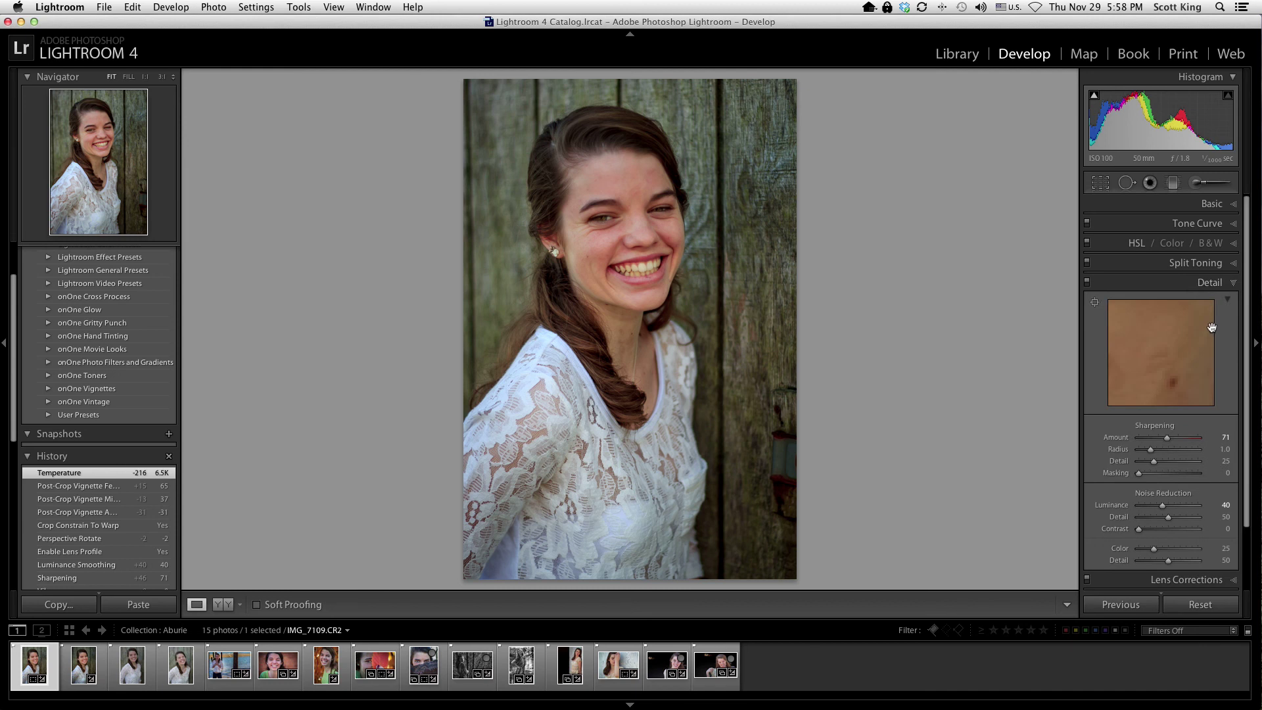
scroll(1225, 427, "down", 3)
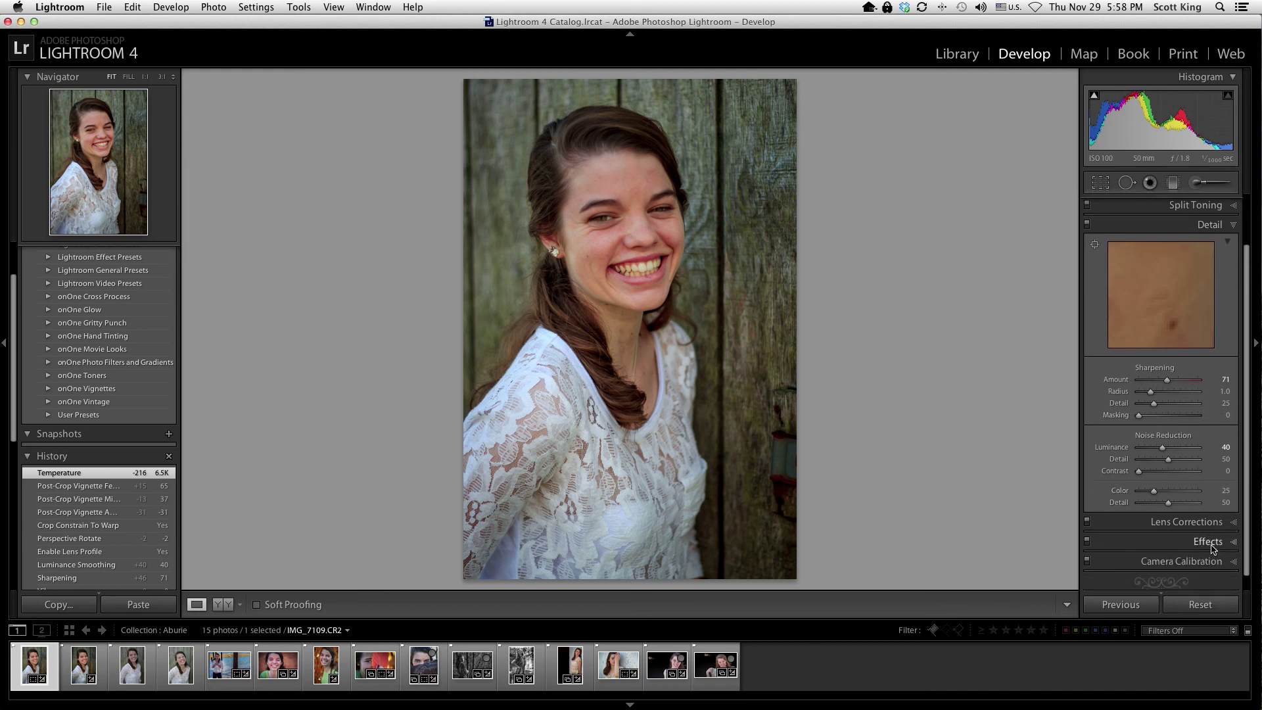
- Collapse the Detail settings, look at the Basic settings and collapse them as well
scroll(1217, 539, "up", 3)
left_click(1235, 278)
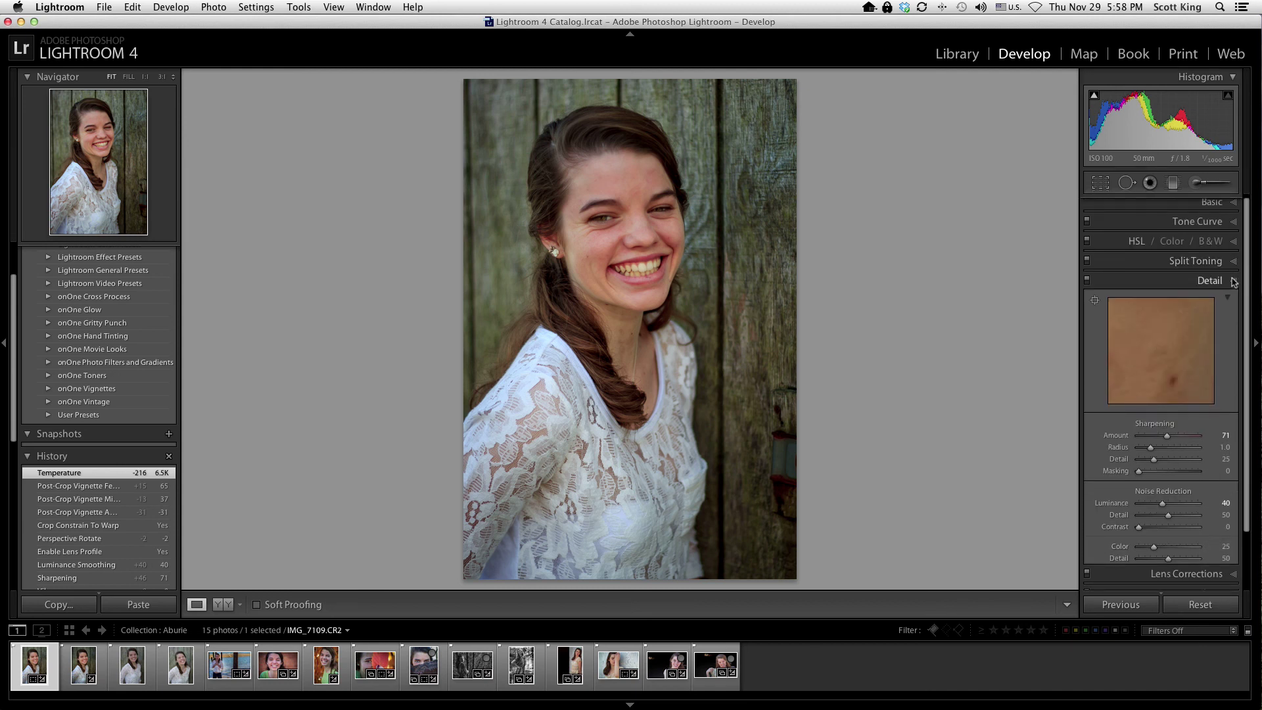
left_click(1232, 205)
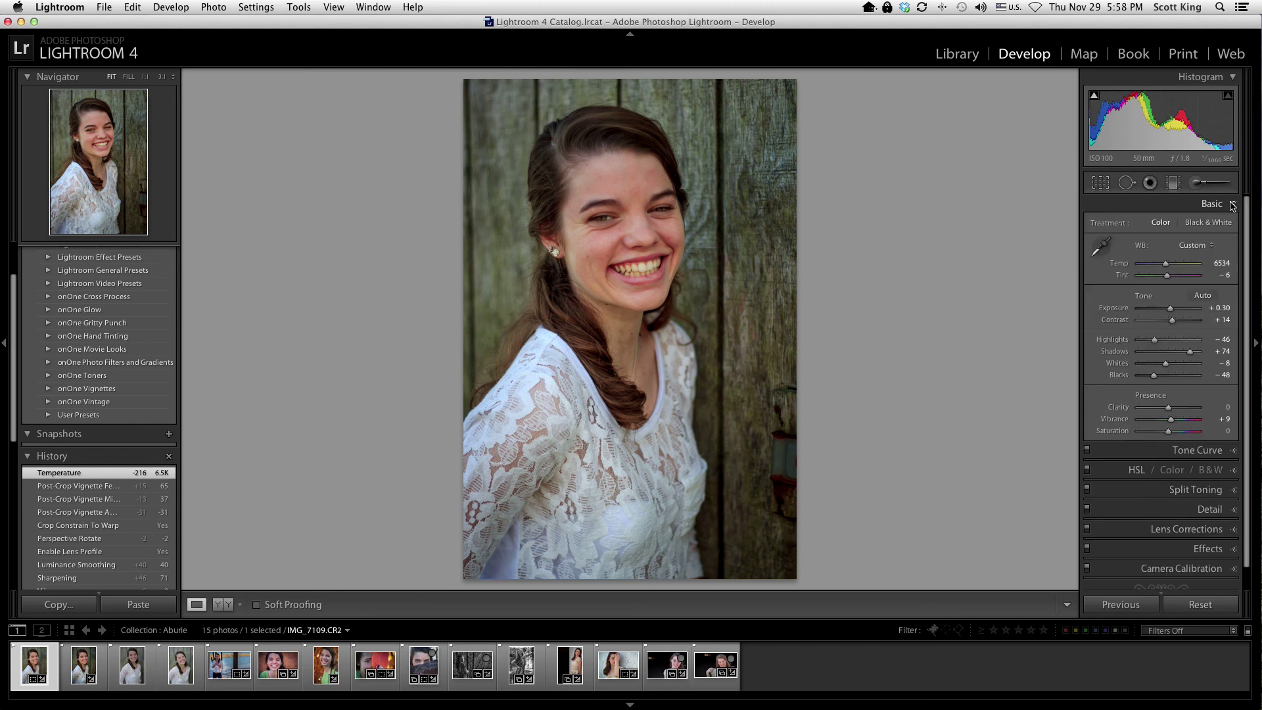
left_click(1233, 205)
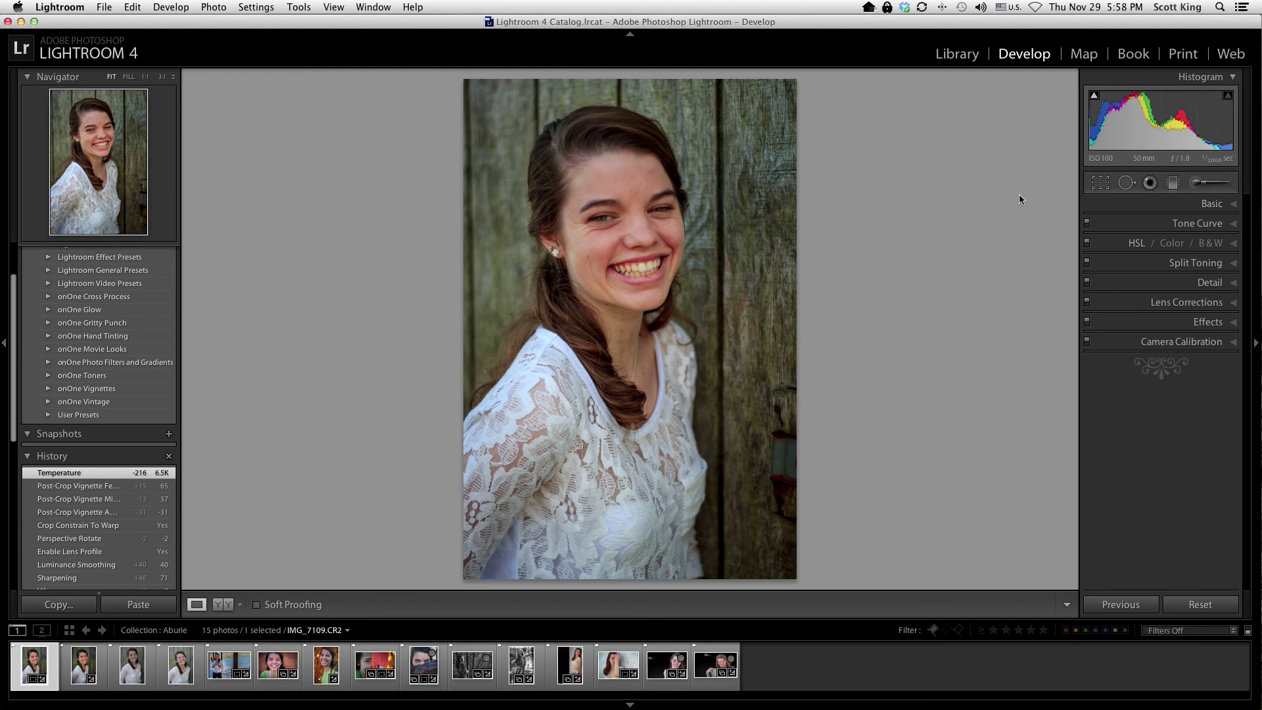
- Hide and show again the right and the left side panels around the portrait
left_click(1257, 344)
left_click(1257, 343)
left_click(6, 345)
left_click(5, 345)
- Try Auto Hide for the right side panel, change its hiding mode to Manual and show the panel again
right_click(1255, 347)
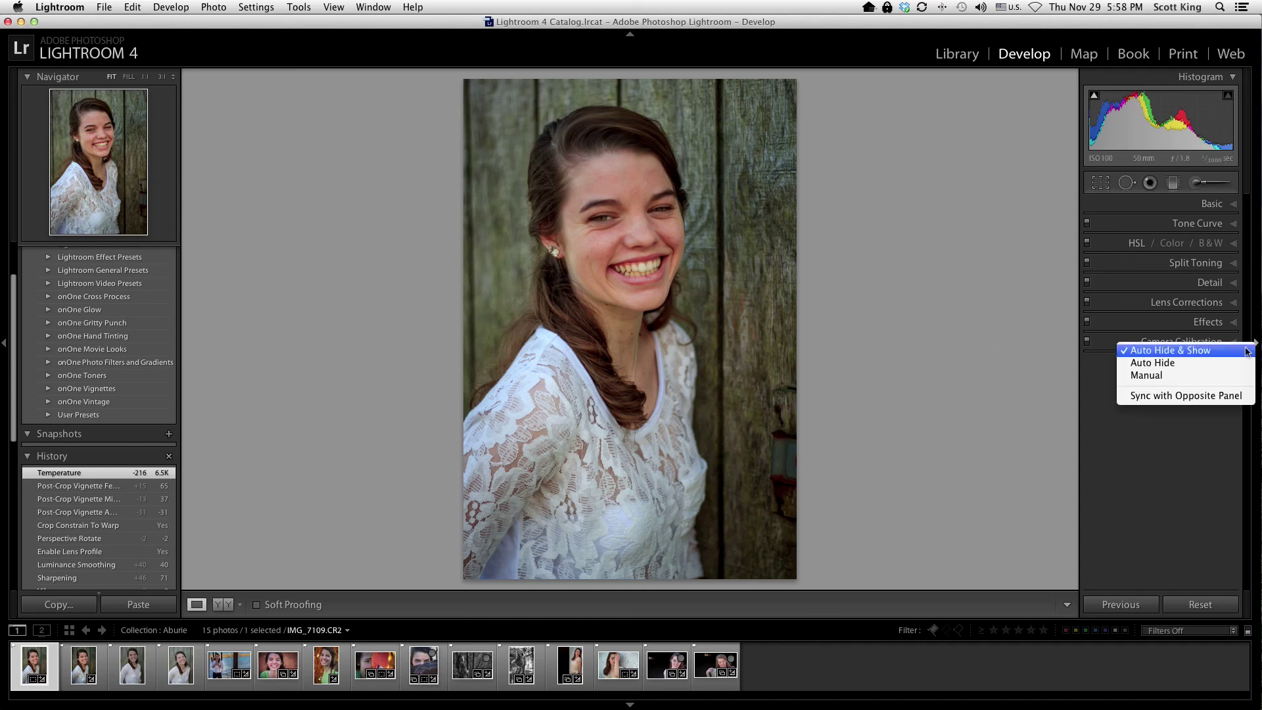
left_click(1207, 363)
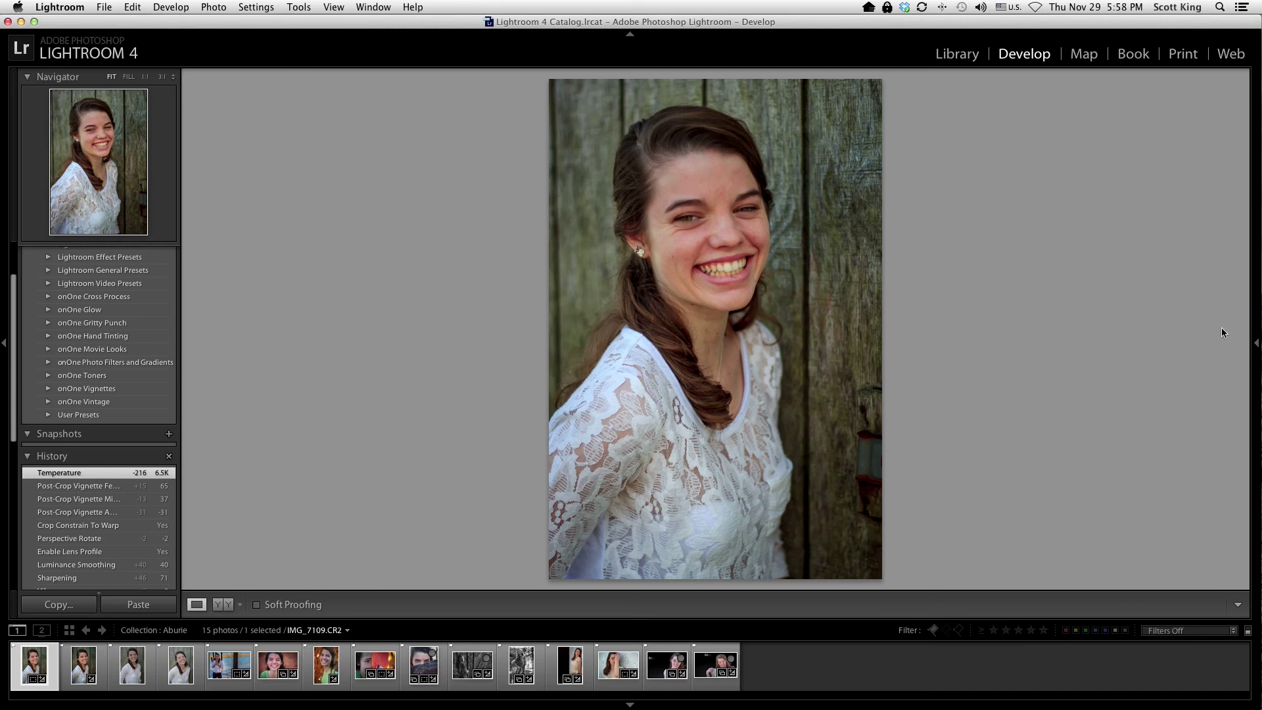
right_click(1256, 346)
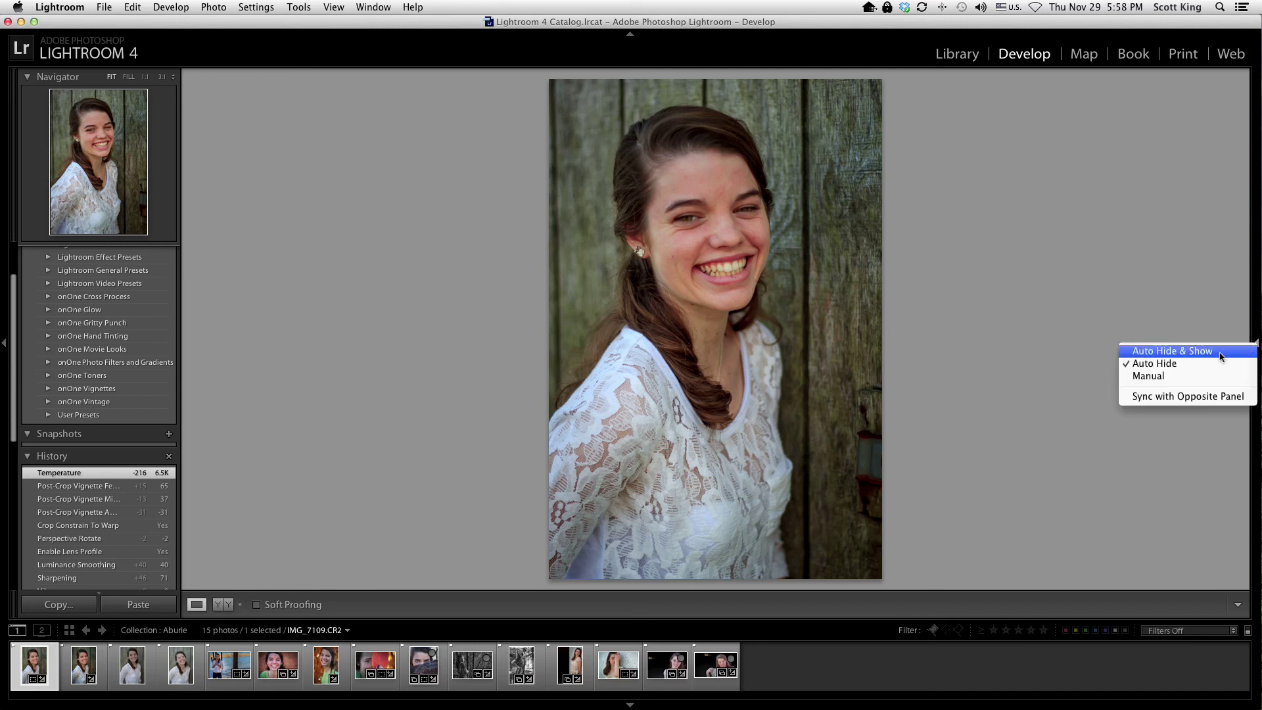
left_click(1149, 380)
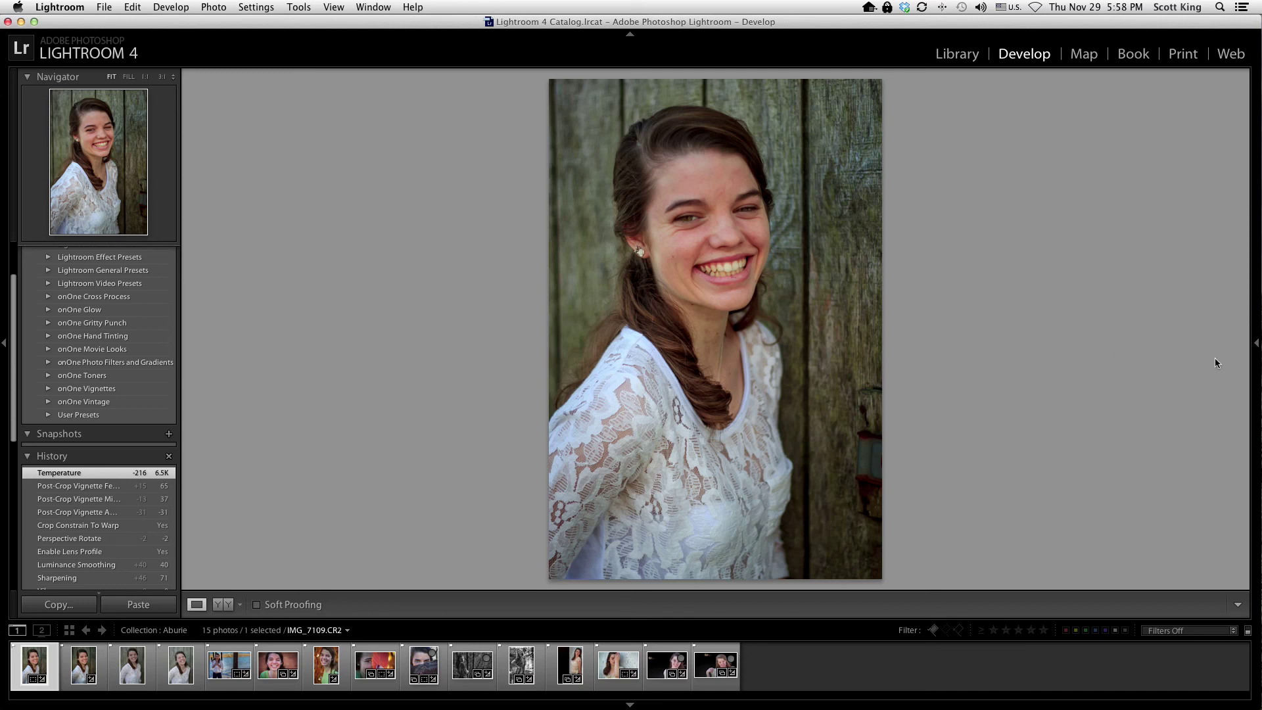
left_click(1256, 347)
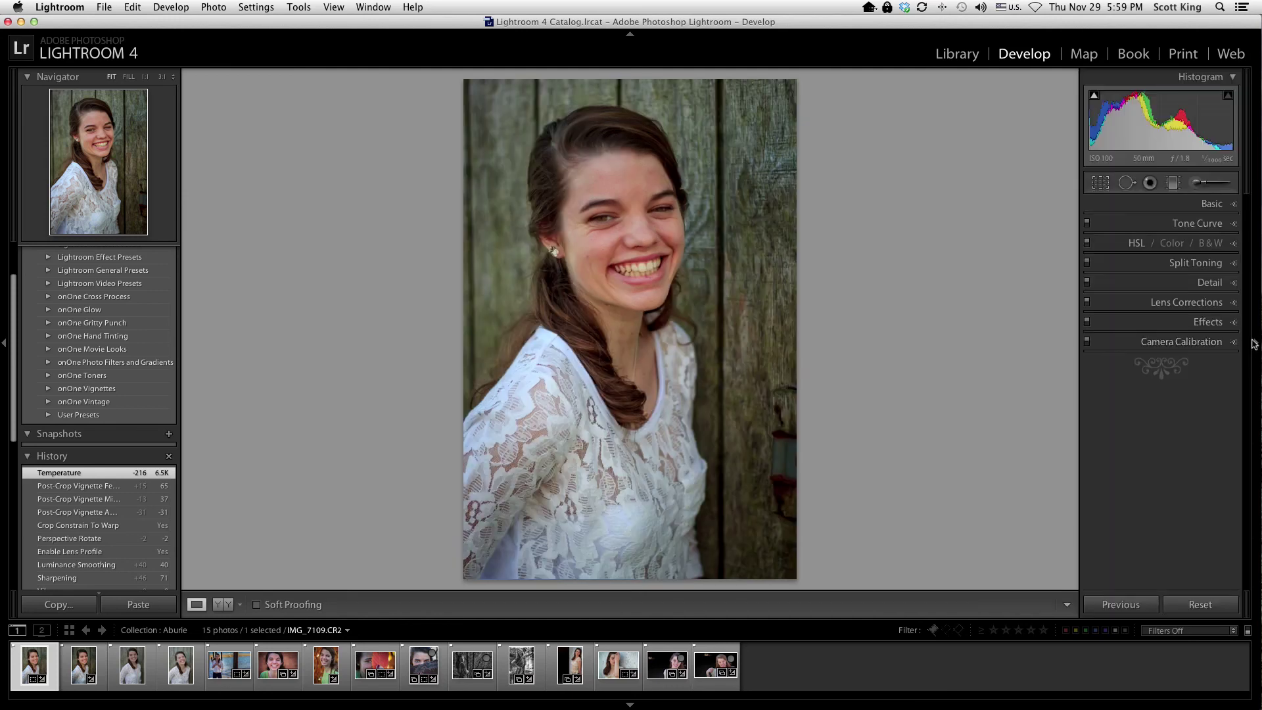
right_click(1257, 343)
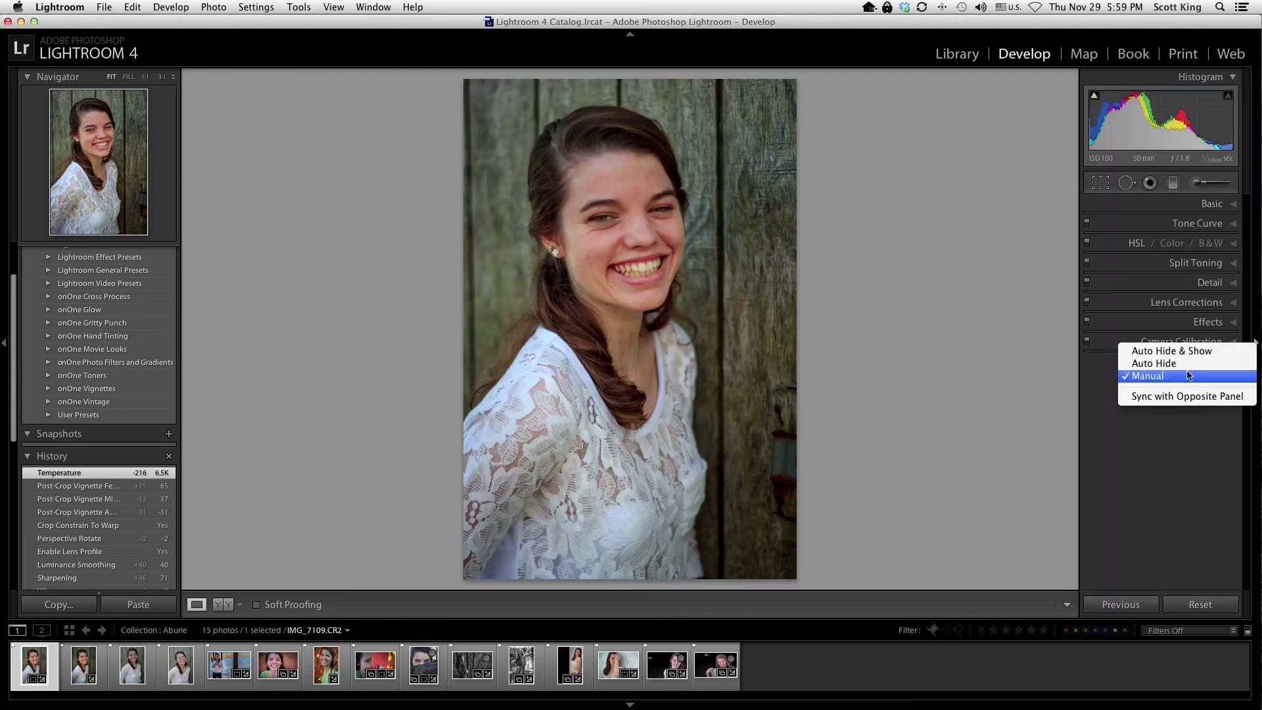
- Set the left side panel's hiding mode to Manual
left_click(5, 345)
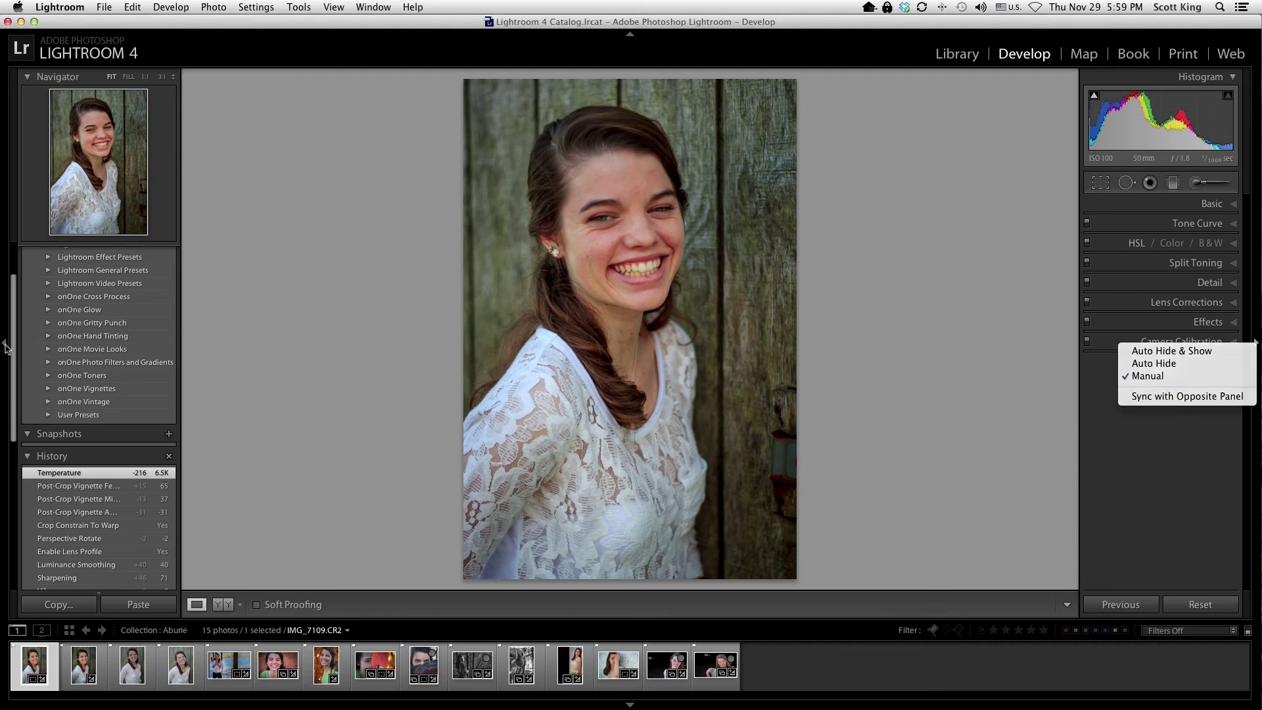
right_click(5, 345)
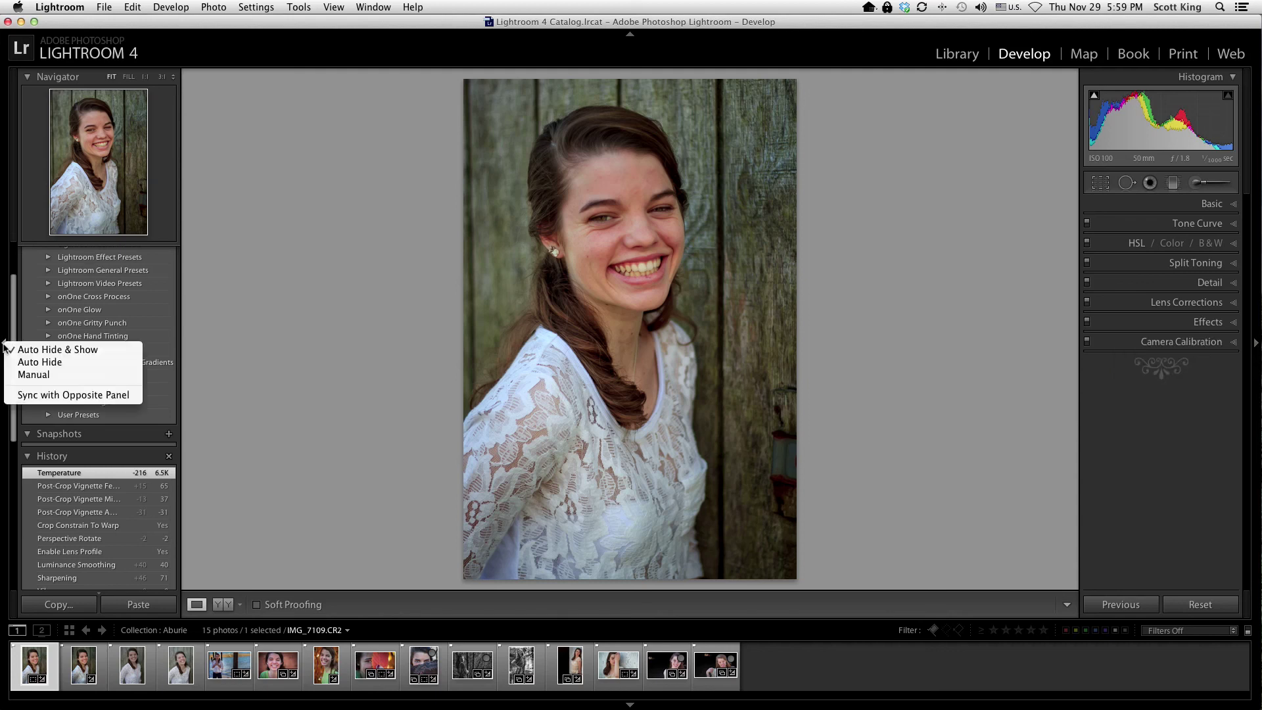
left_click(24, 376)
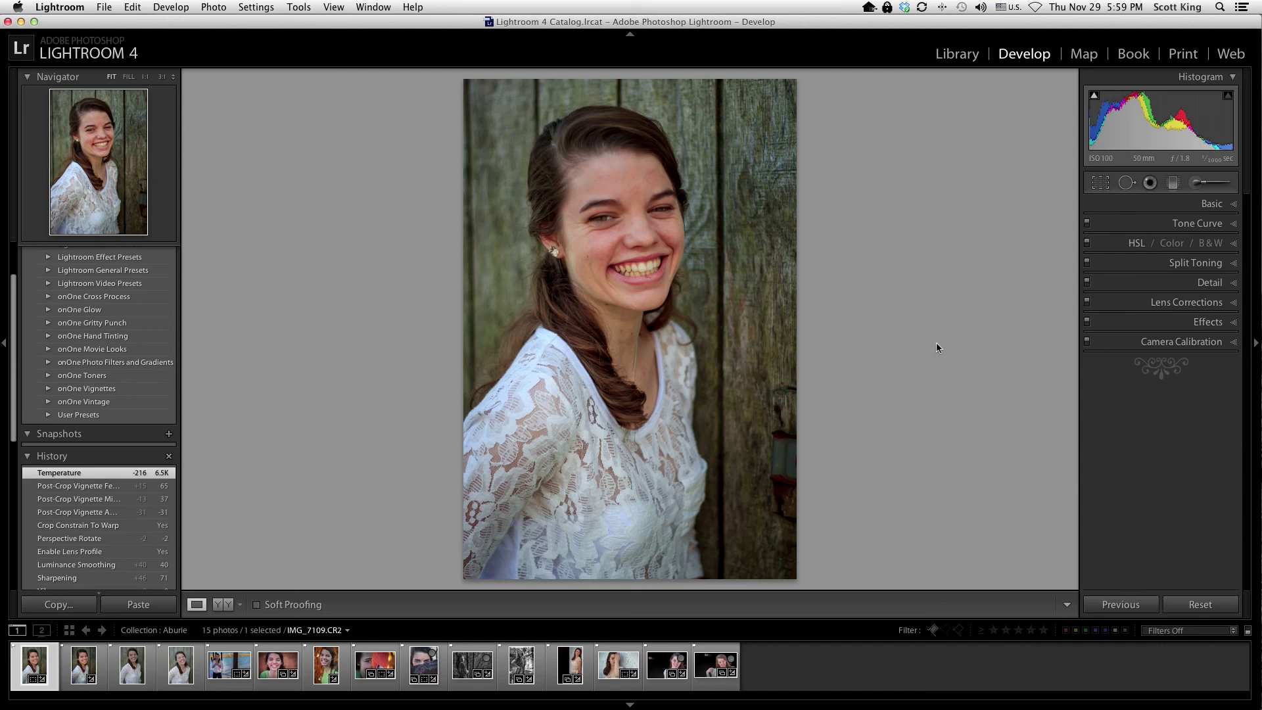
- Toggle both side panels off and on together several times, leaving them shown
key("Tab")
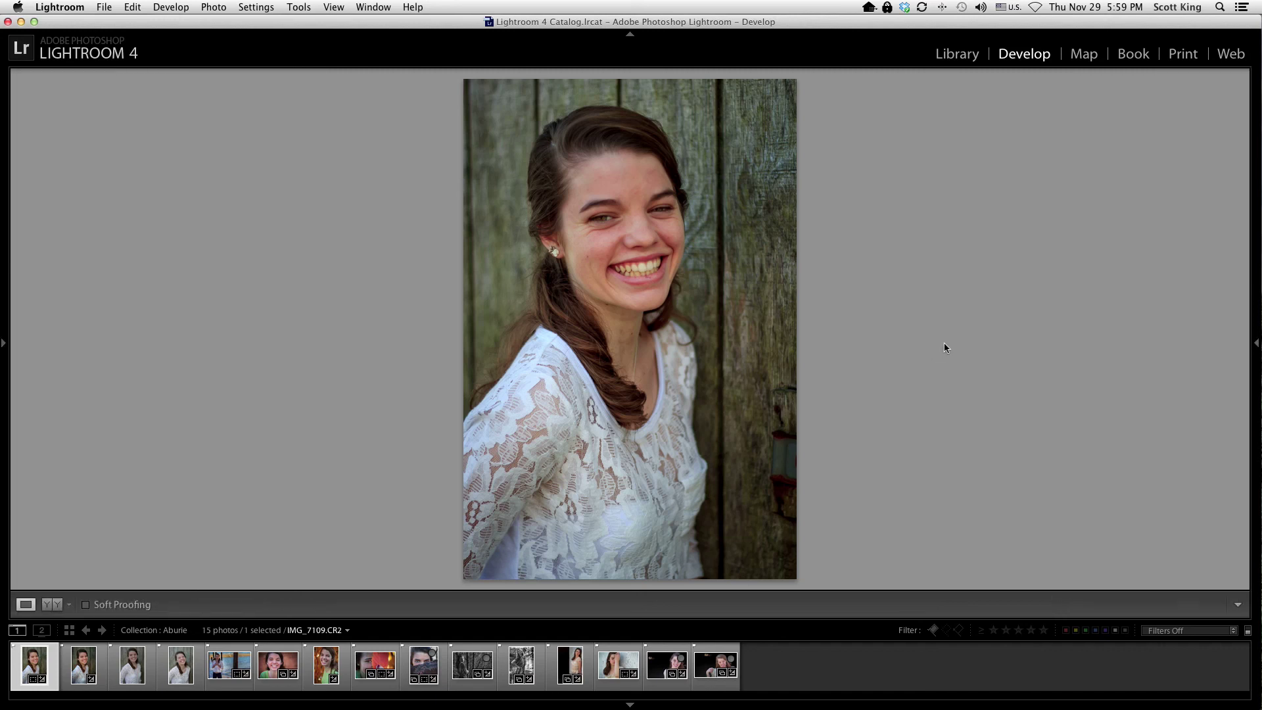
key("Tab")
key("Tab")
key("Tab")
key("Tab")
key("Tab")
key("Tab")
key("Tab")
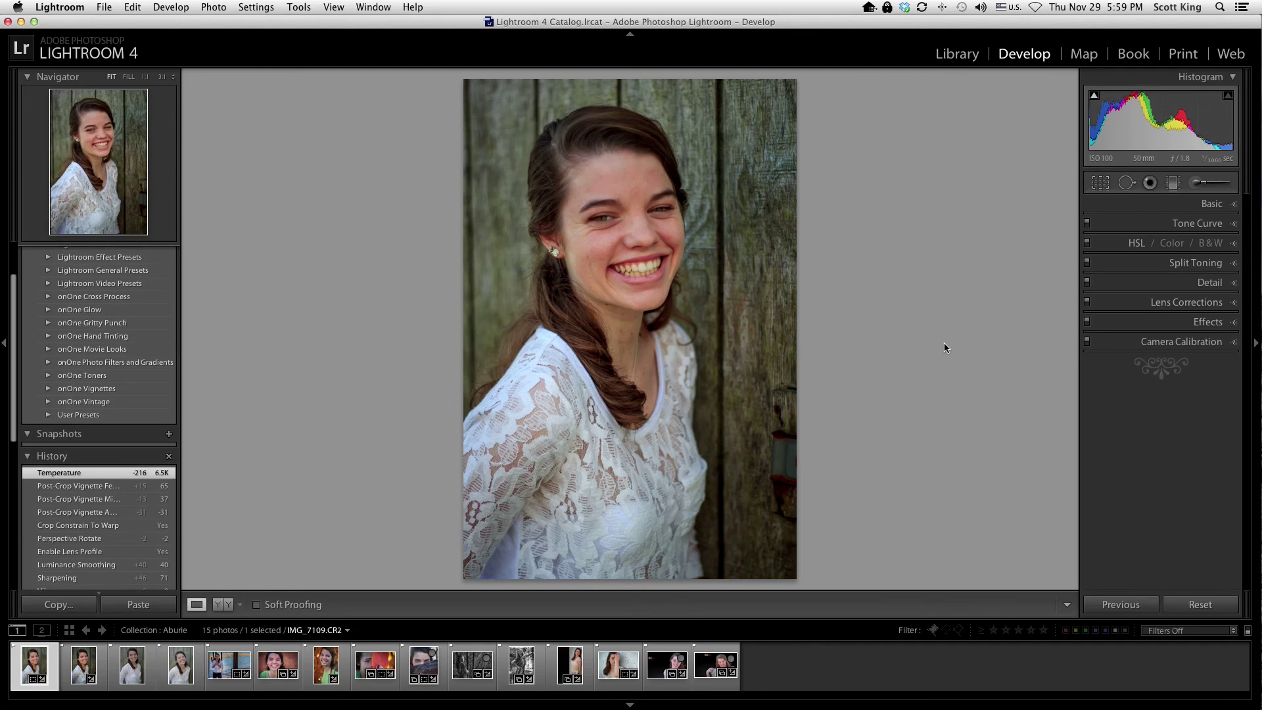
- Zoom the portrait to 1:1 to inspect its lace and hair detail, and return to the Fit view
left_click(739, 239)
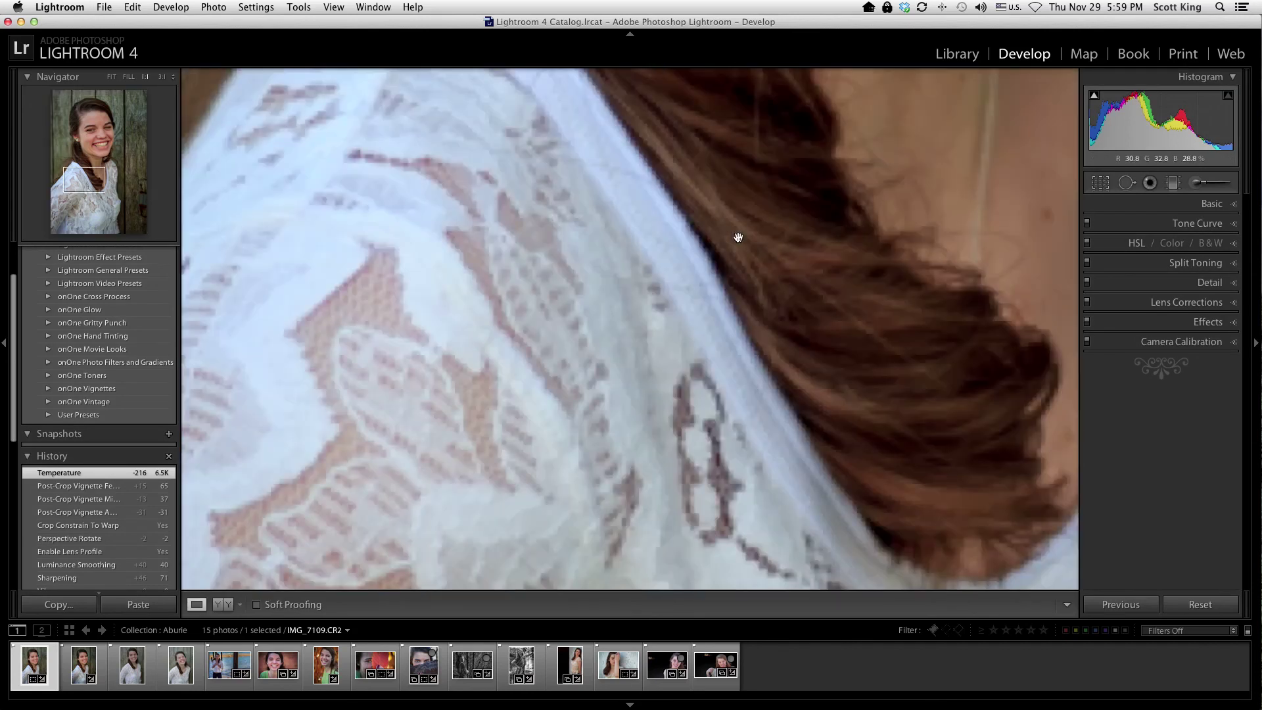
left_click(739, 237)
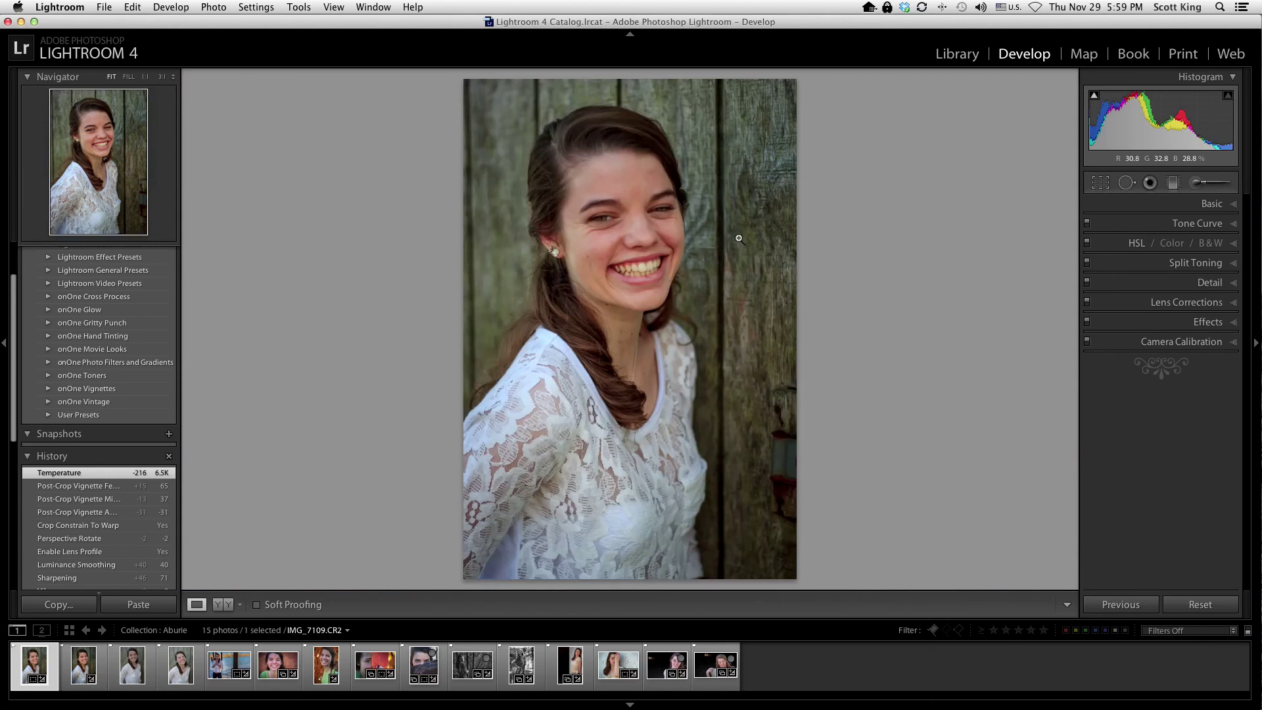
left_click(738, 238)
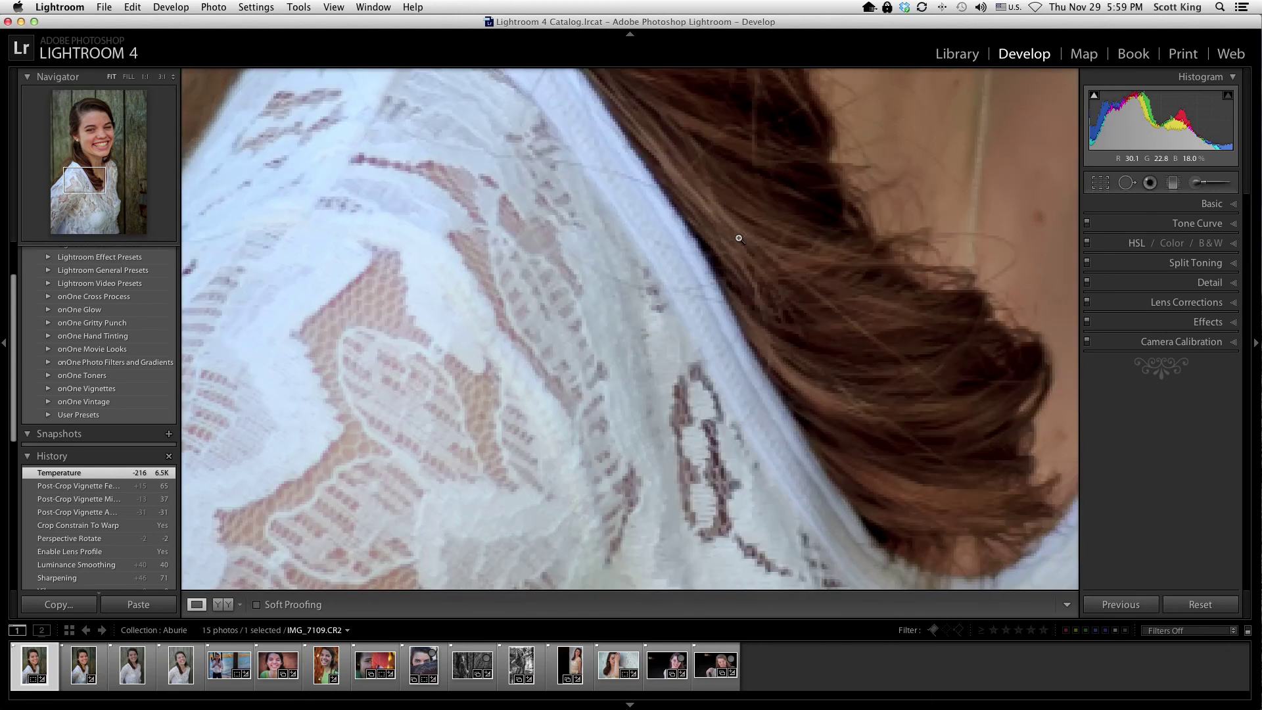
left_click(739, 237)
left_click(738, 238)
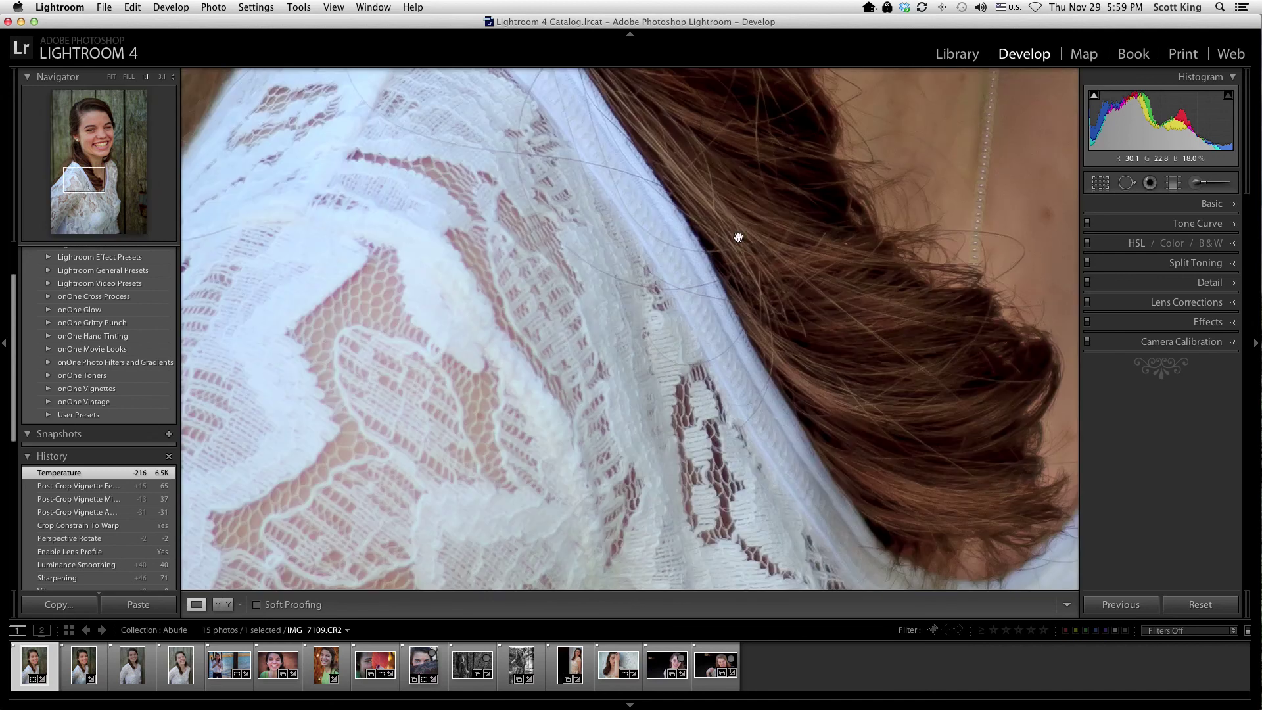
left_click(739, 239)
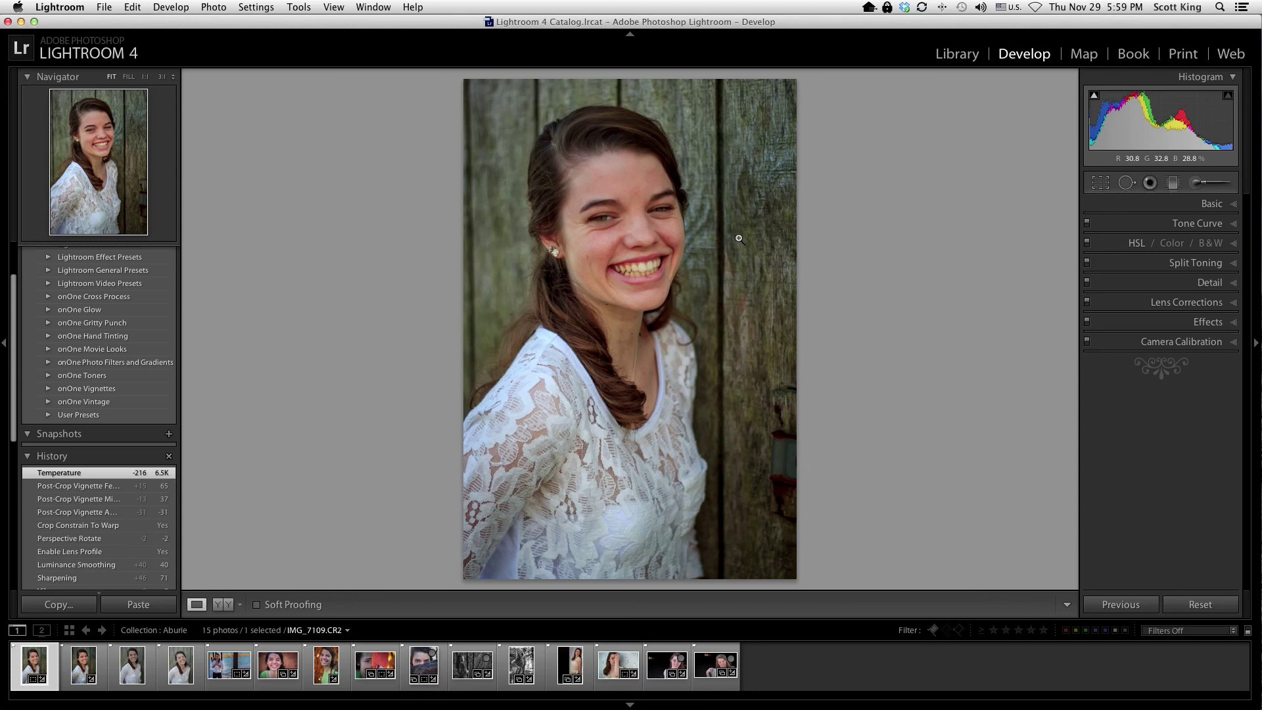
- View the portrait in Lights Out mode, cycling the dimming until the normal interface is back
key("l")
key("l")
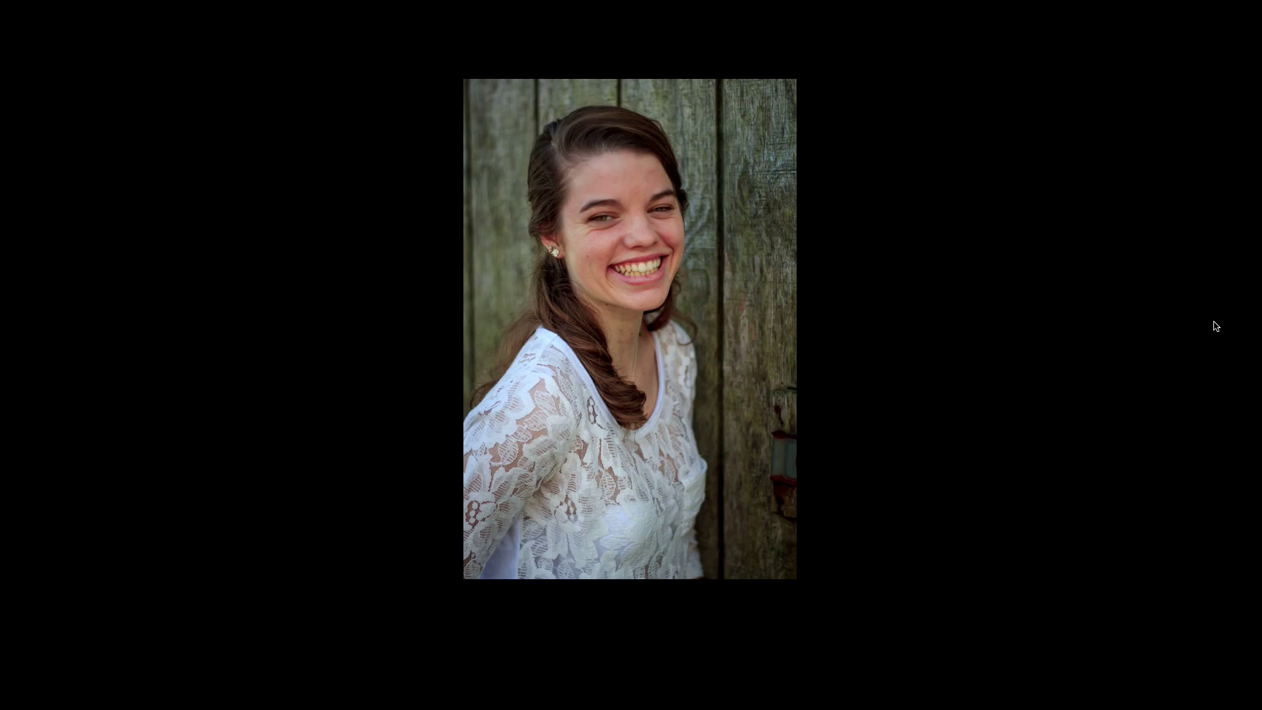
key("l")
key("l")
key("l")
key("l")
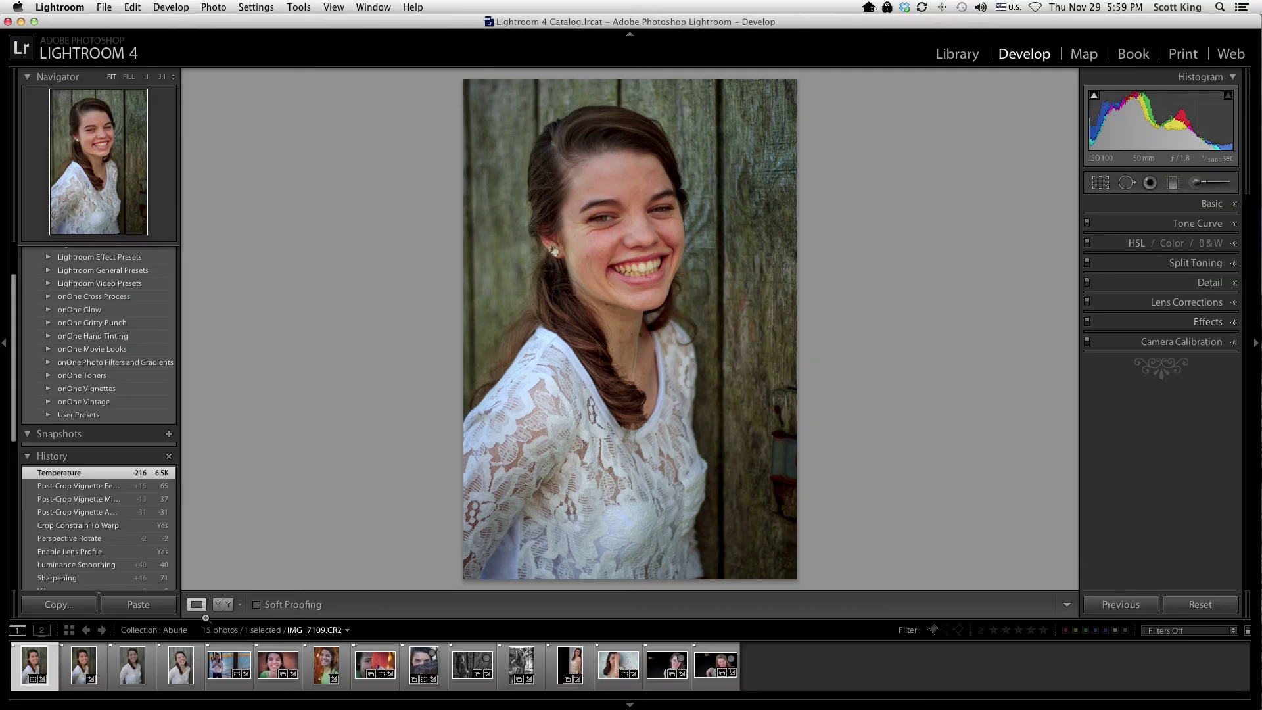
- Open the green sweater photo IMG_7268-Edit.tif, view it in Lights Out without side panels, and restore the interface
left_click(287, 670)
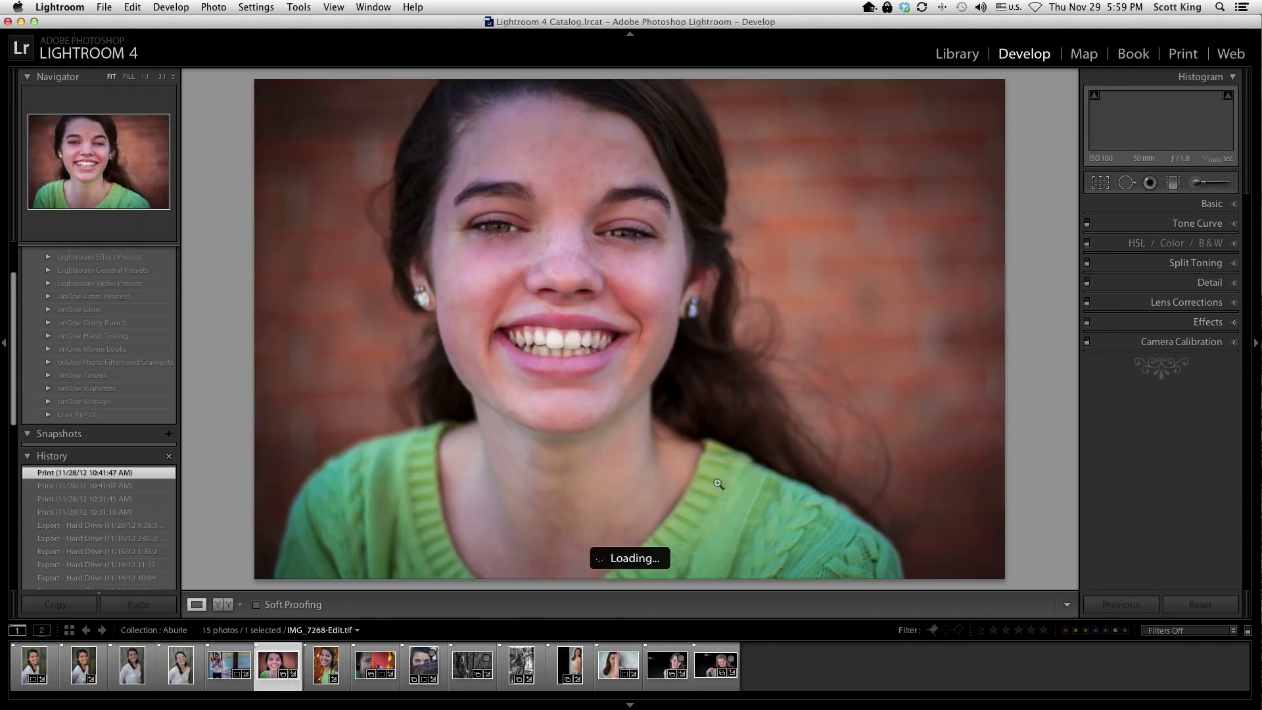
key("Tab")
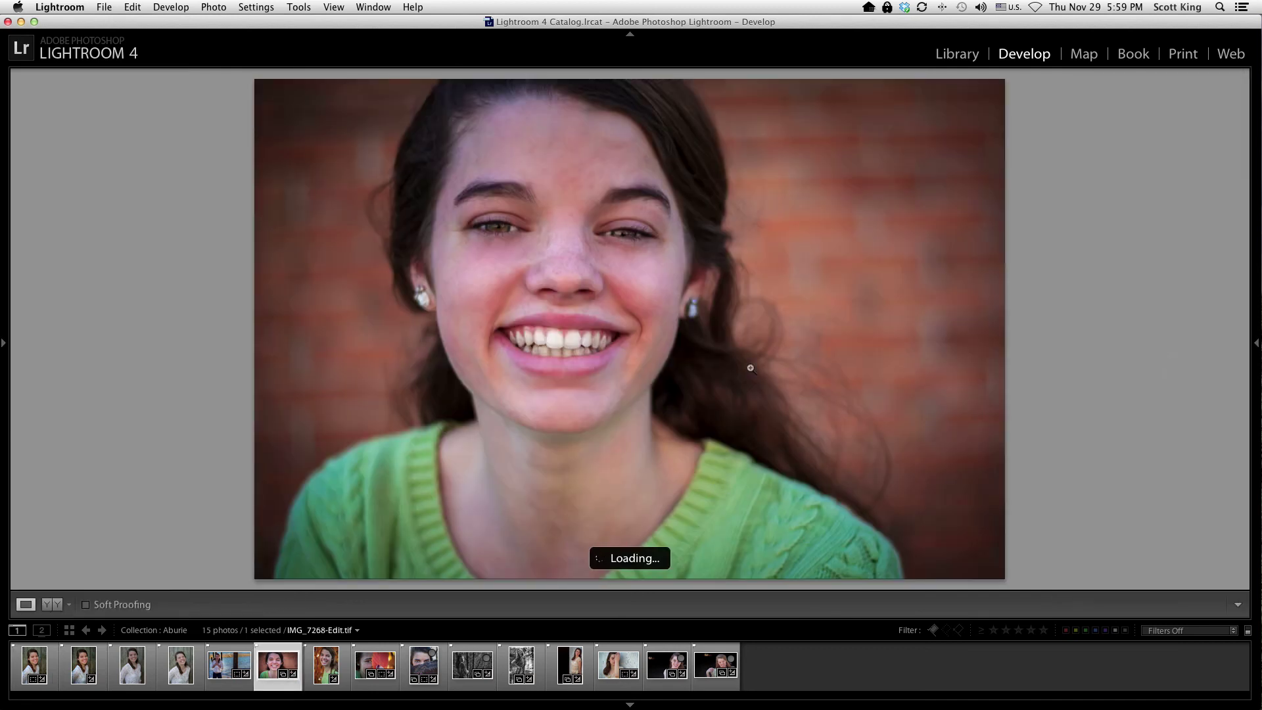
key("l")
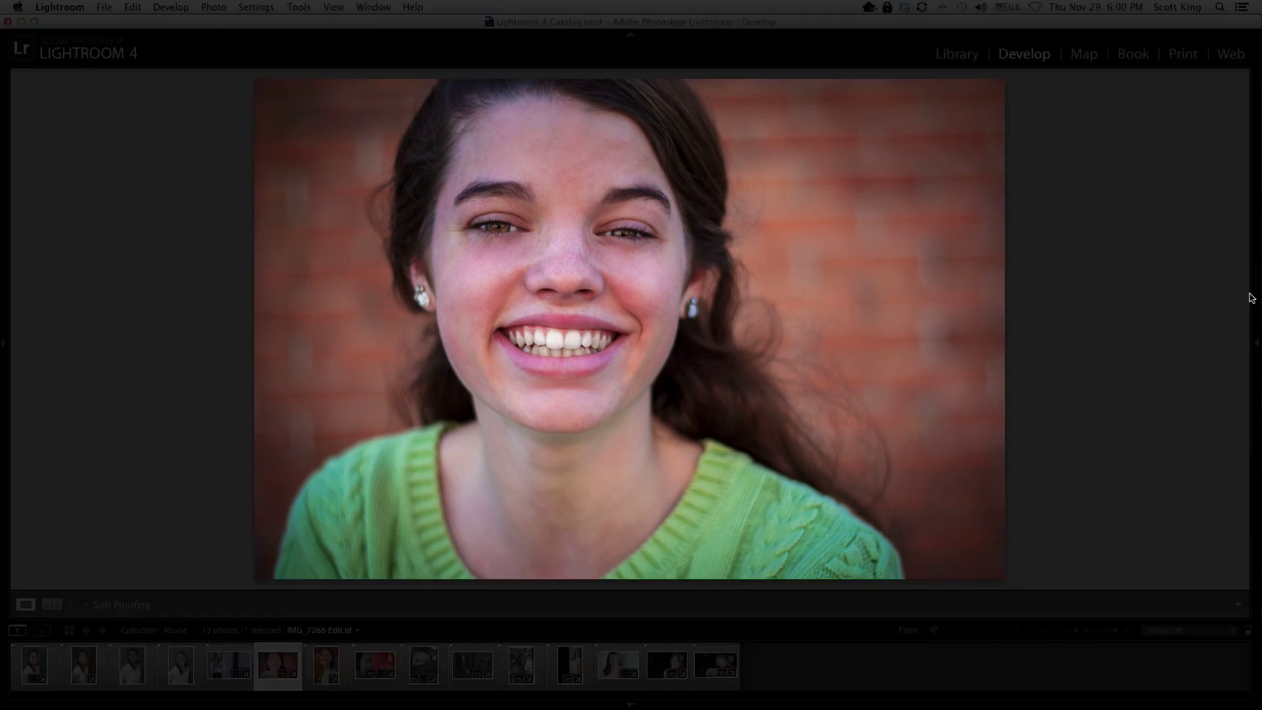
key("l")
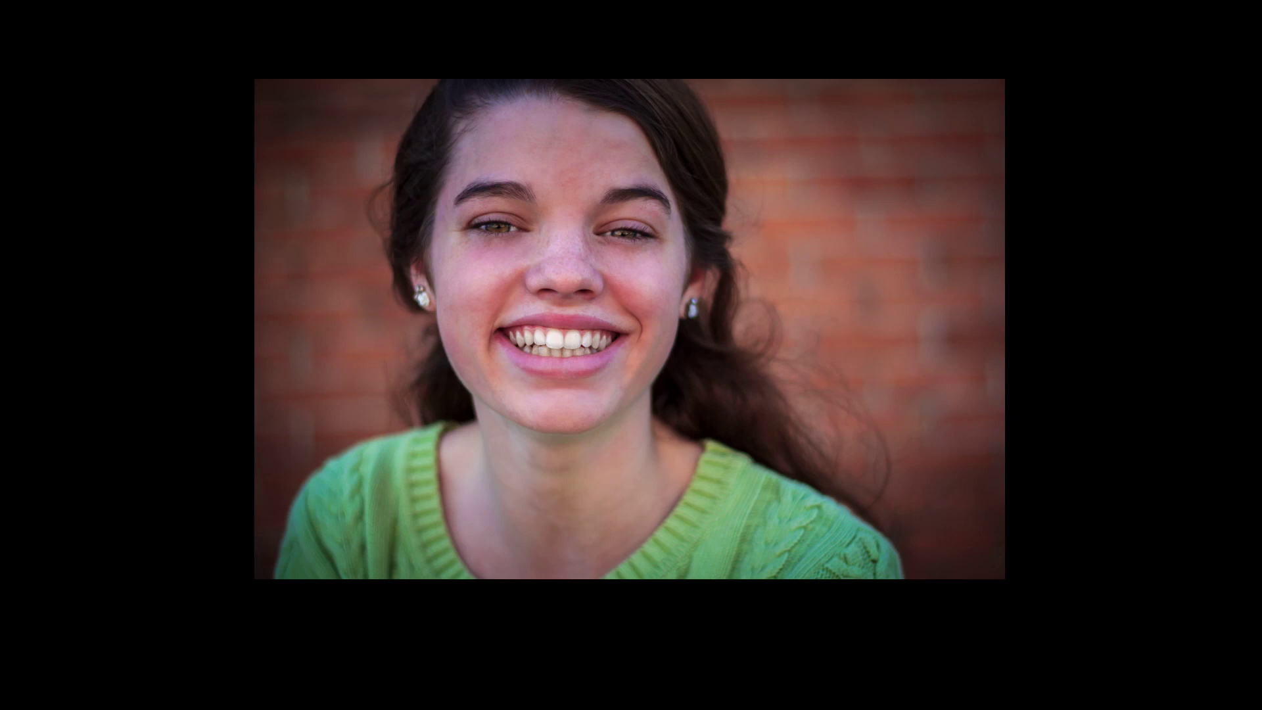
key("l")
key("Tab")
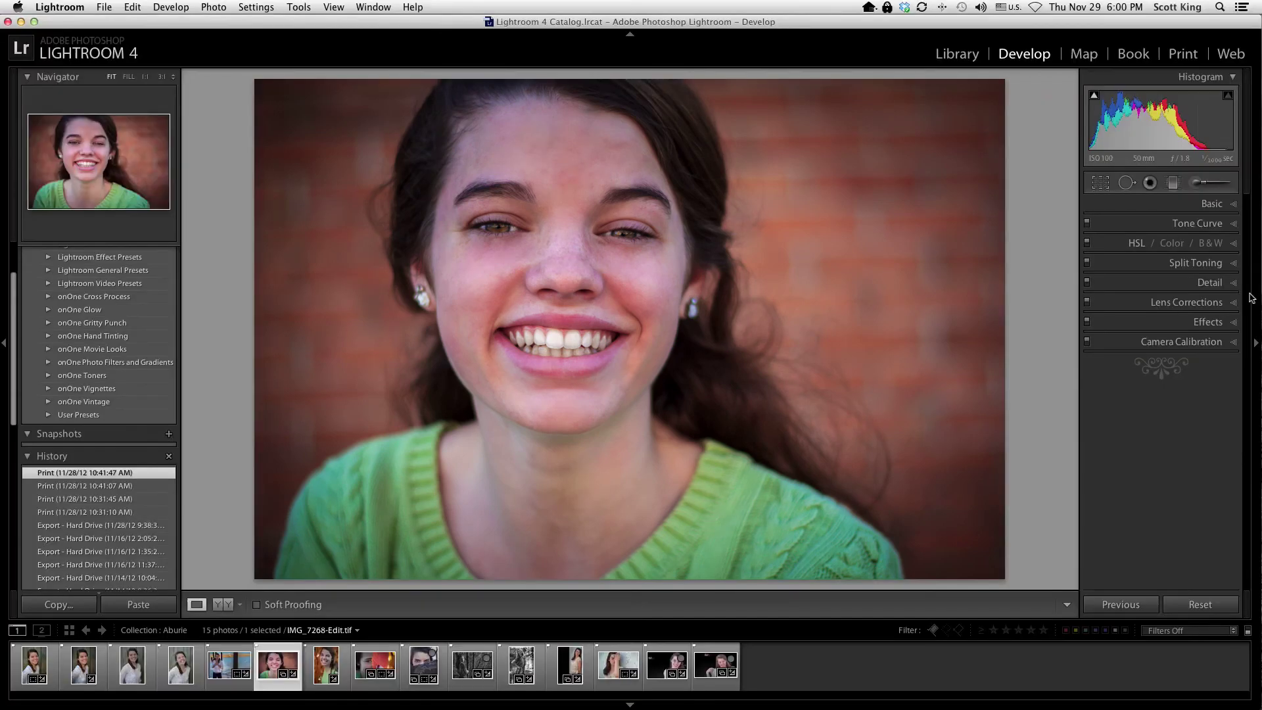